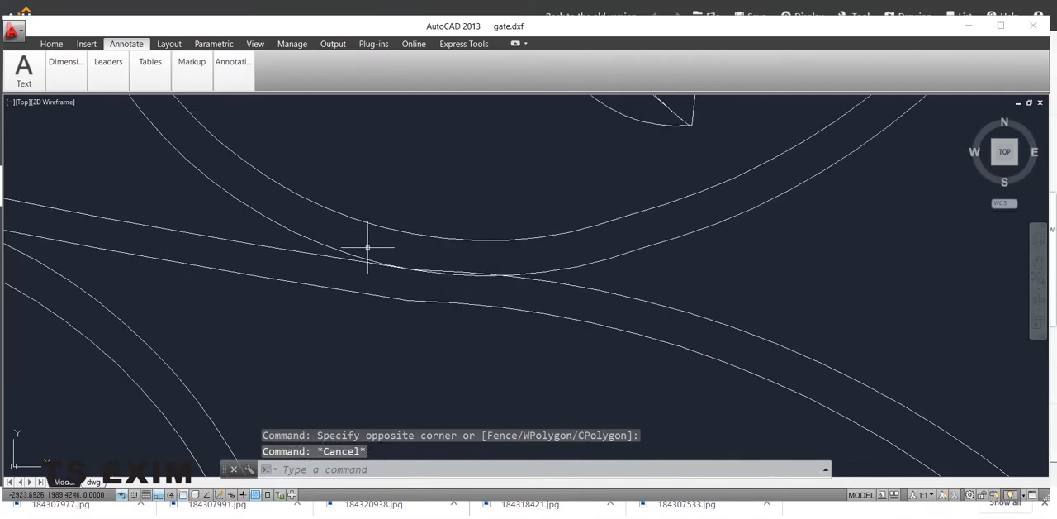
Step: Examine the crossings and overlaps of the scroll curves in the gate drawing, selecting one arc to check its extent
{"action": "scroll", "coordinate": [403, 278], "scroll_direction": "down", "scroll_amount": 8}
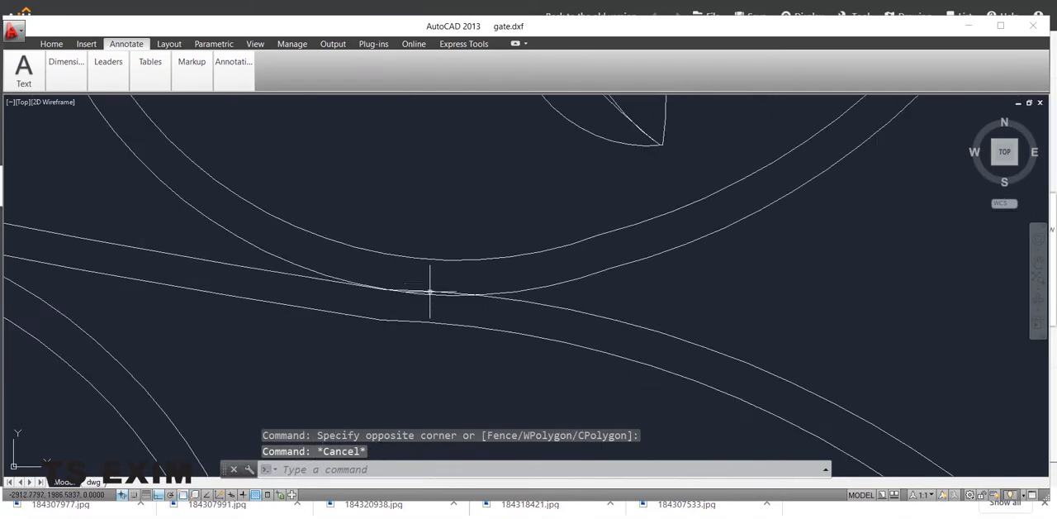
{"action": "scroll", "coordinate": [440, 314], "scroll_direction": "up", "scroll_amount": 3}
{"action": "scroll", "coordinate": [450, 310], "scroll_direction": "up", "scroll_amount": 5}
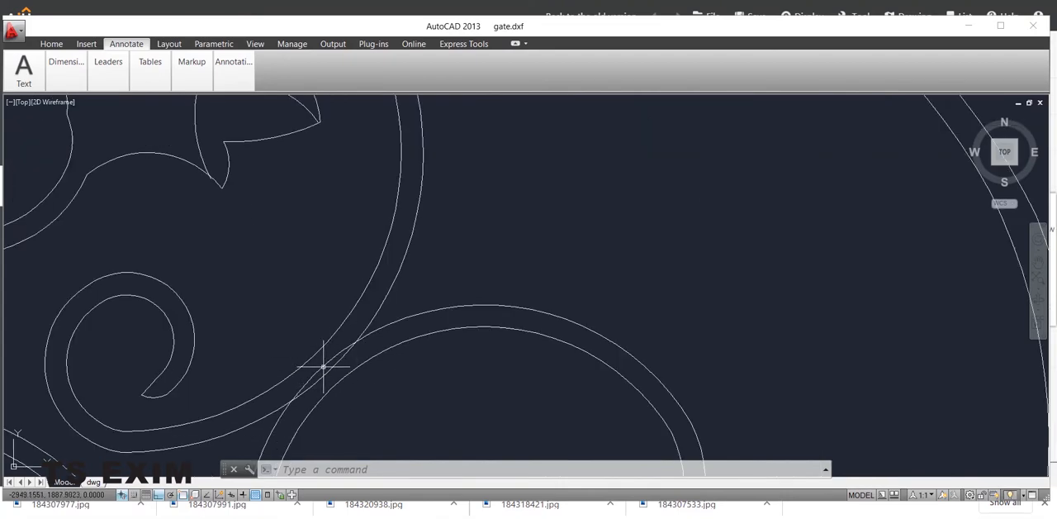
{"action": "scroll", "coordinate": [347, 349], "scroll_direction": "down", "scroll_amount": 6}
{"action": "scroll", "coordinate": [374, 287], "scroll_direction": "up", "scroll_amount": 6}
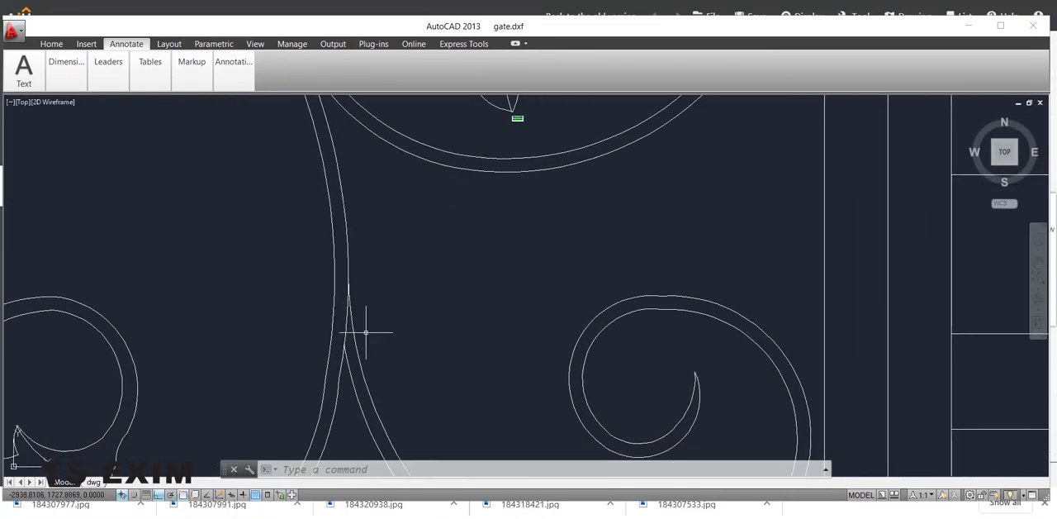
{"action": "left_click", "coordinate": [346, 324]}
{"action": "scroll", "coordinate": [383, 290], "scroll_direction": "down", "scroll_amount": 3}
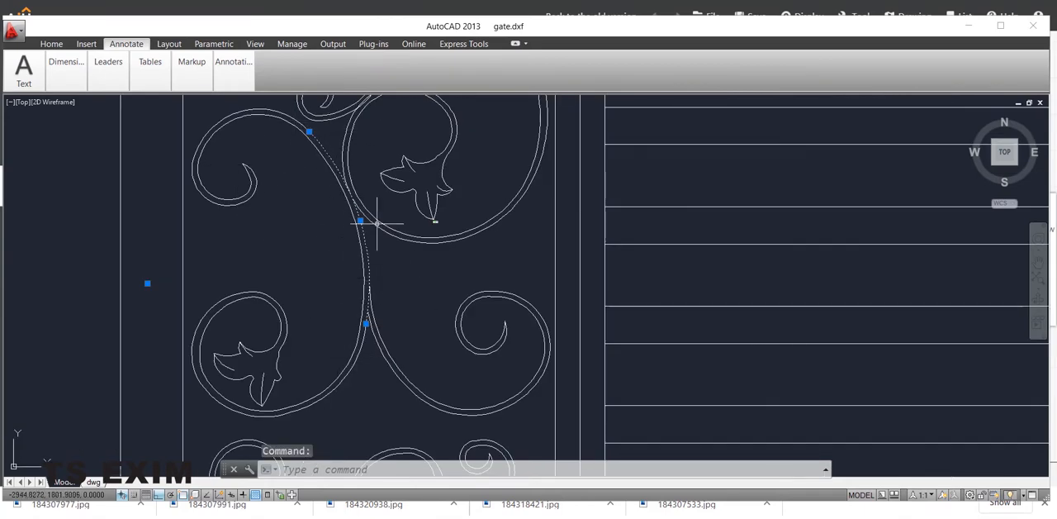
{"action": "middle_click_drag", "start_coordinate": [430, 290], "coordinate": [418, 314]}
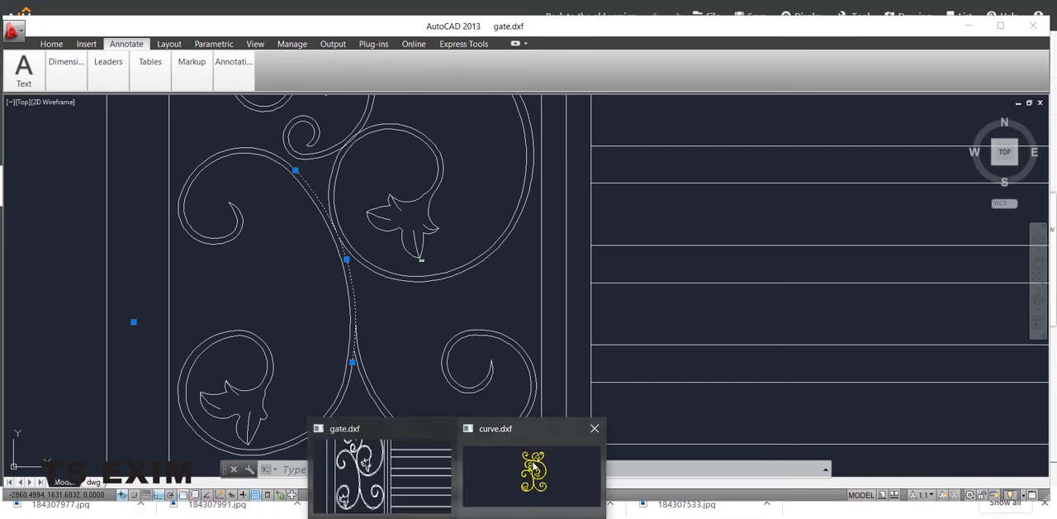
Step: Switch to the curve.dxf drawing and select its scroll outlines to examine how the curves meet at the junctions
{"action": "left_click", "coordinate": [537, 467]}
{"action": "scroll", "coordinate": [554, 255], "scroll_direction": "up", "scroll_amount": 5}
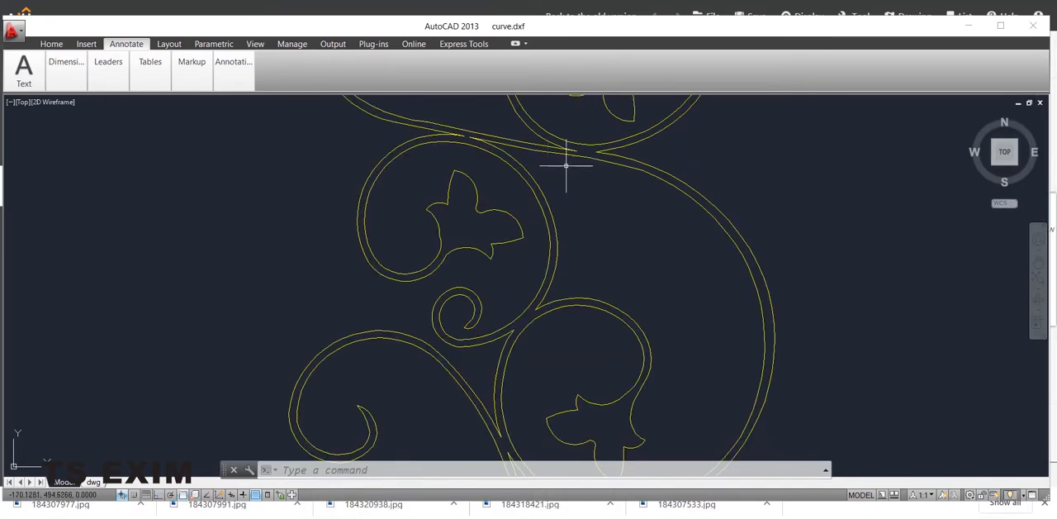
{"action": "scroll", "coordinate": [522, 248], "scroll_direction": "down", "scroll_amount": 5}
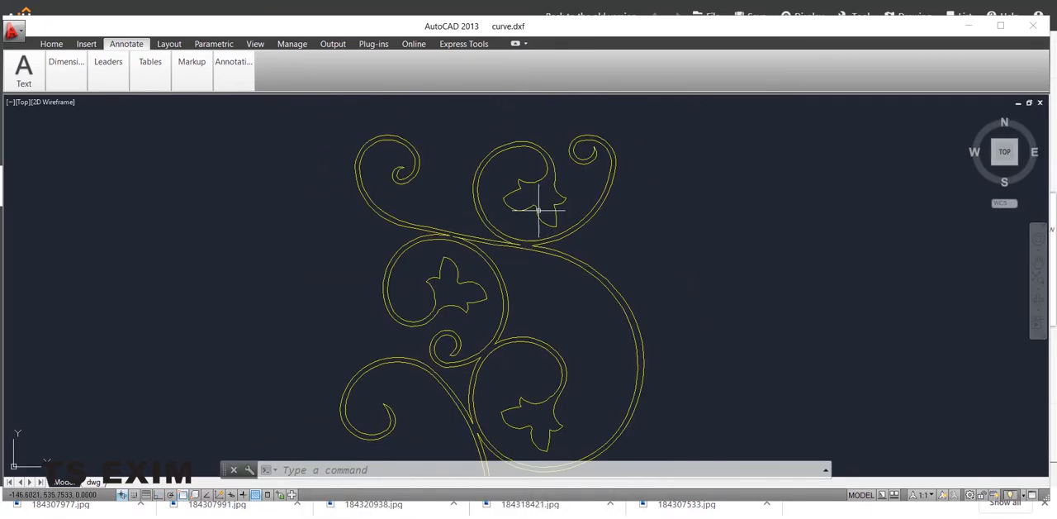
{"action": "left_click", "coordinate": [541, 212]}
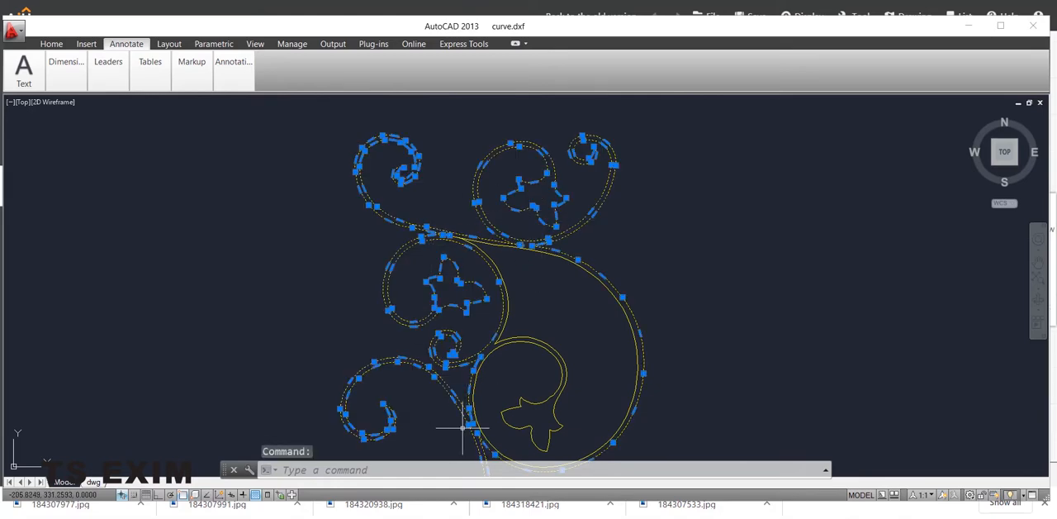
{"action": "mouse_move", "coordinate": [529, 388]}
{"action": "middle_mouse_down"}
{"action": "mouse_move", "coordinate": [541, 366]}
{"action": "mouse_move", "coordinate": [526, 268]}
{"action": "mouse_move", "coordinate": [510, 295]}
{"action": "mouse_move", "coordinate": [500, 388]}
{"action": "middle_mouse_up"}
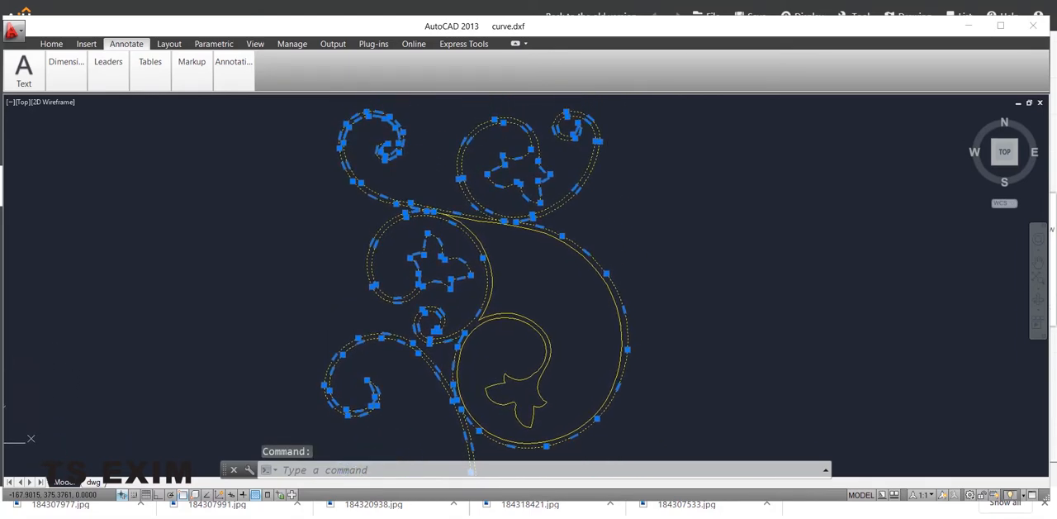
{"action": "scroll", "coordinate": [471, 217], "scroll_direction": "up", "scroll_amount": 7}
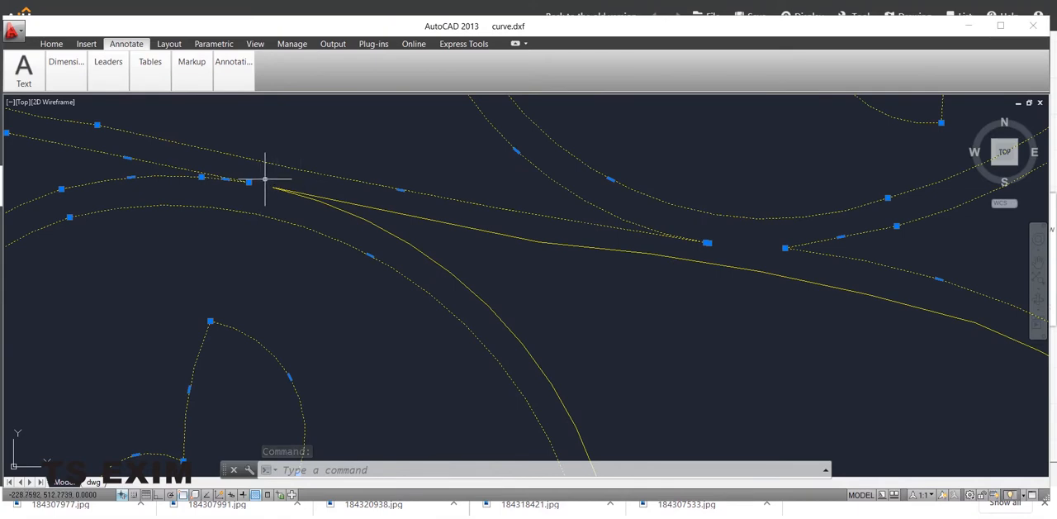
{"action": "scroll", "coordinate": [413, 239], "scroll_direction": "down", "scroll_amount": 5}
{"action": "mouse_move", "coordinate": [531, 253]}
{"action": "middle_mouse_down"}
{"action": "mouse_move", "coordinate": [608, 292]}
{"action": "mouse_move", "coordinate": [538, 350]}
{"action": "middle_mouse_up"}
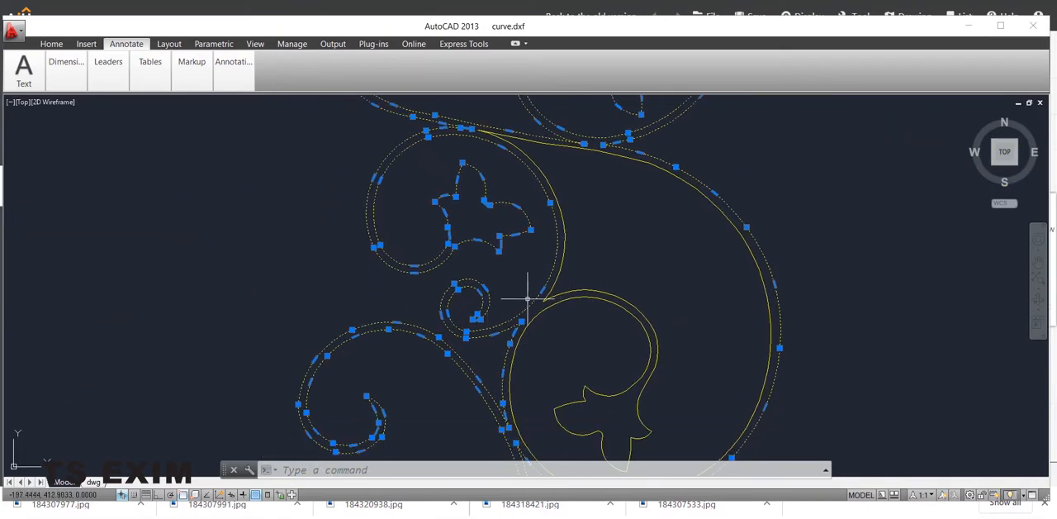
{"action": "scroll", "coordinate": [520, 295], "scroll_direction": "up", "scroll_amount": 3}
{"action": "scroll", "coordinate": [446, 332], "scroll_direction": "down", "scroll_amount": 3}
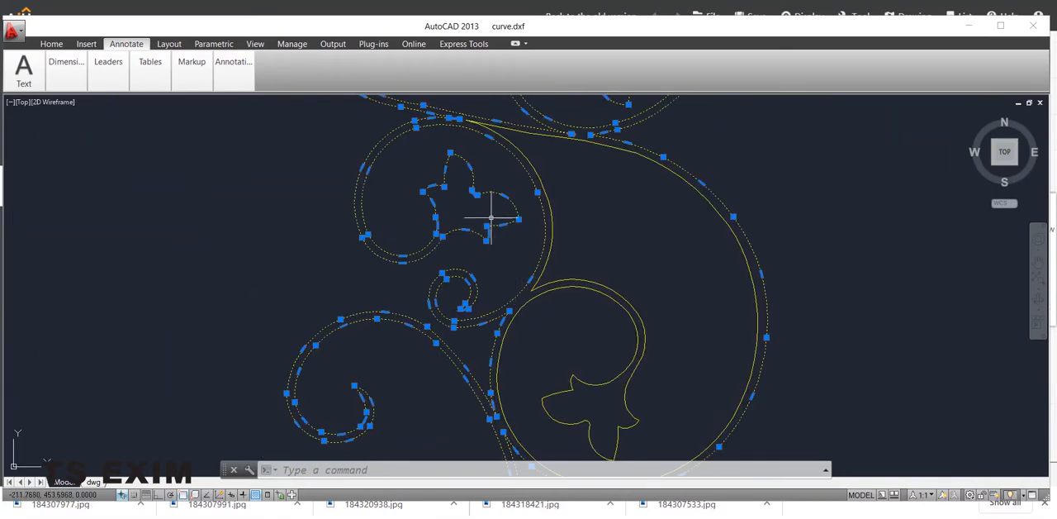
{"action": "scroll", "coordinate": [589, 354], "scroll_direction": "down", "scroll_amount": 3}
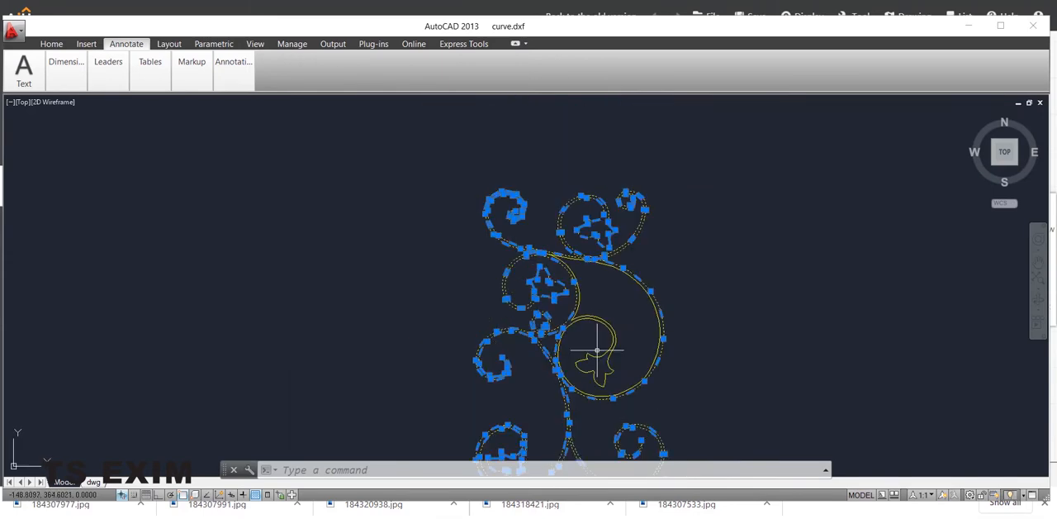
Step: Add the remaining inner scroll and leaf outlines to the selection and inspect the whole ornament
{"action": "scroll", "coordinate": [610, 214], "scroll_direction": "up", "scroll_amount": 3}
{"action": "left_click", "coordinate": [611, 214]}
{"action": "left_click", "coordinate": [575, 186]}
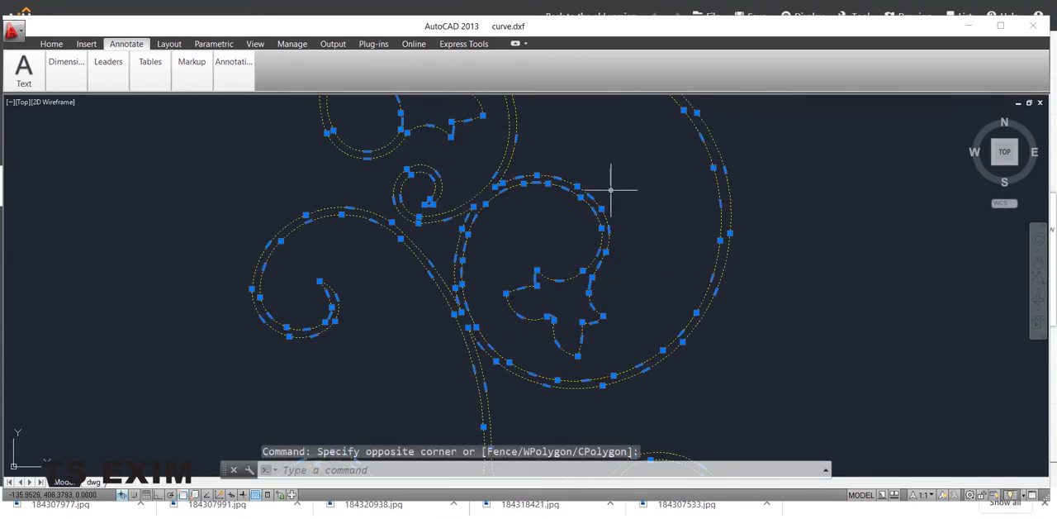
{"action": "scroll", "coordinate": [547, 235], "scroll_direction": "down", "scroll_amount": 3}
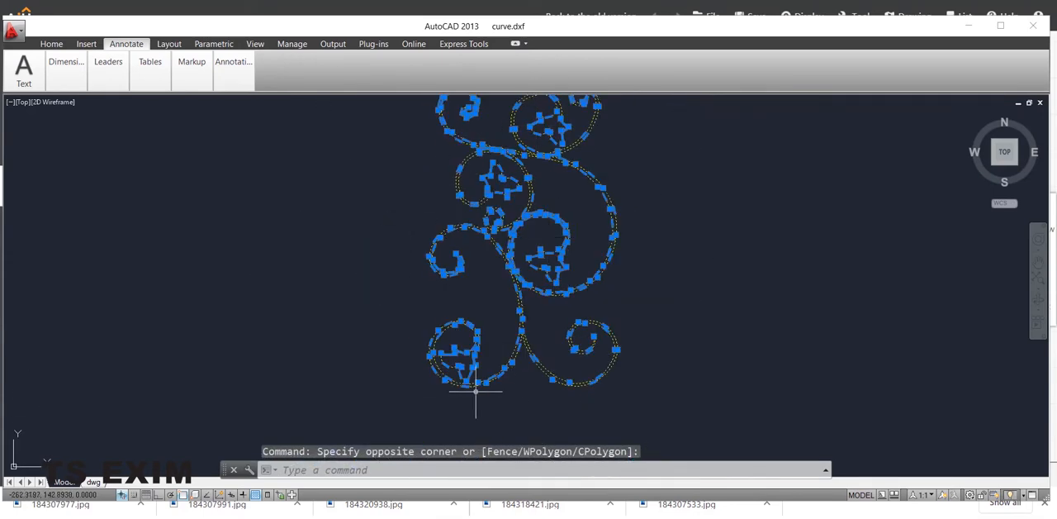
{"action": "scroll", "coordinate": [569, 241], "scroll_direction": "down", "scroll_amount": 3}
{"action": "scroll", "coordinate": [569, 240], "scroll_direction": "up", "scroll_amount": 5}
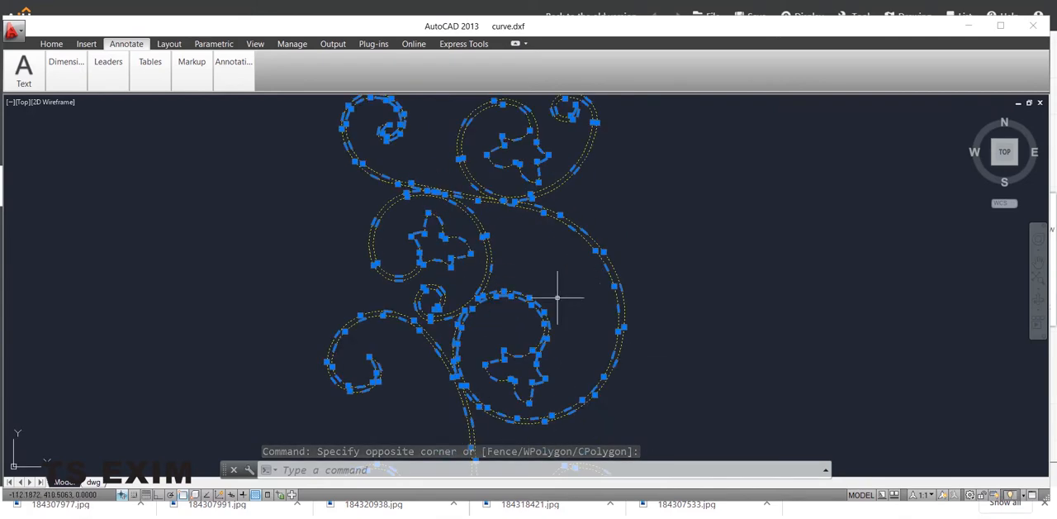
{"action": "scroll", "coordinate": [554, 278], "scroll_direction": "down", "scroll_amount": 2}
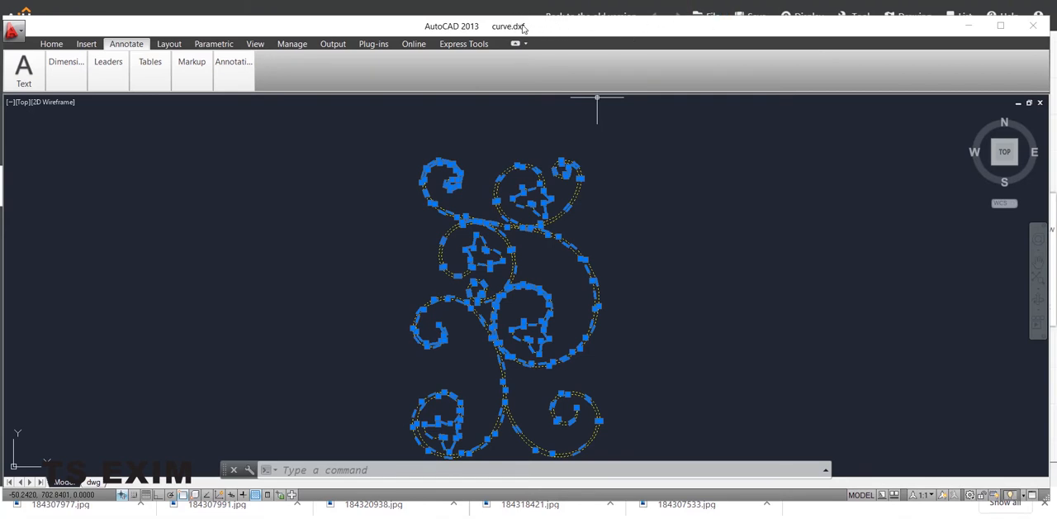
Step: Switch to AiHouse, place a rectangular room and enlarge it to about 9888 by 5150 mm by moving its walls
{"action": "left_click", "coordinate": [972, 29]}
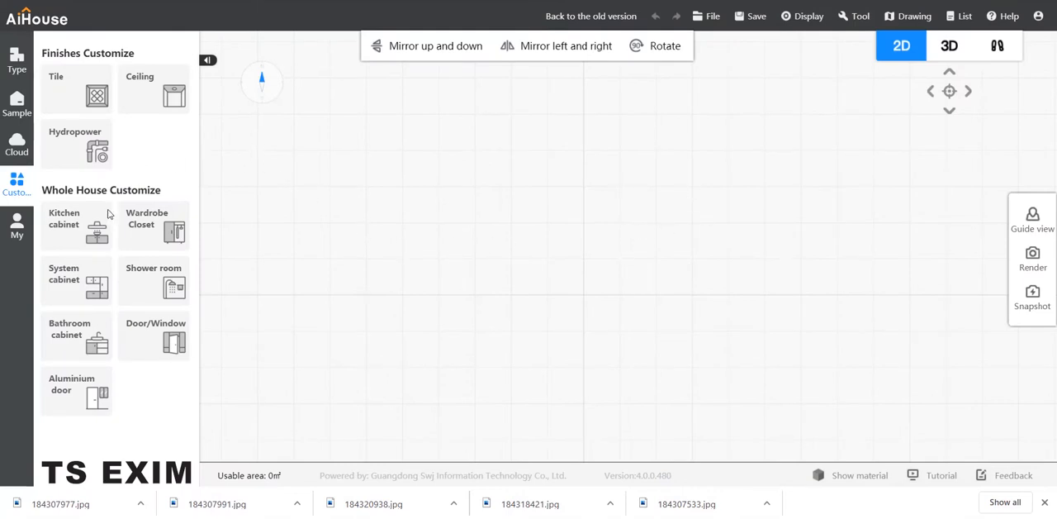
{"action": "left_click", "coordinate": [17, 59]}
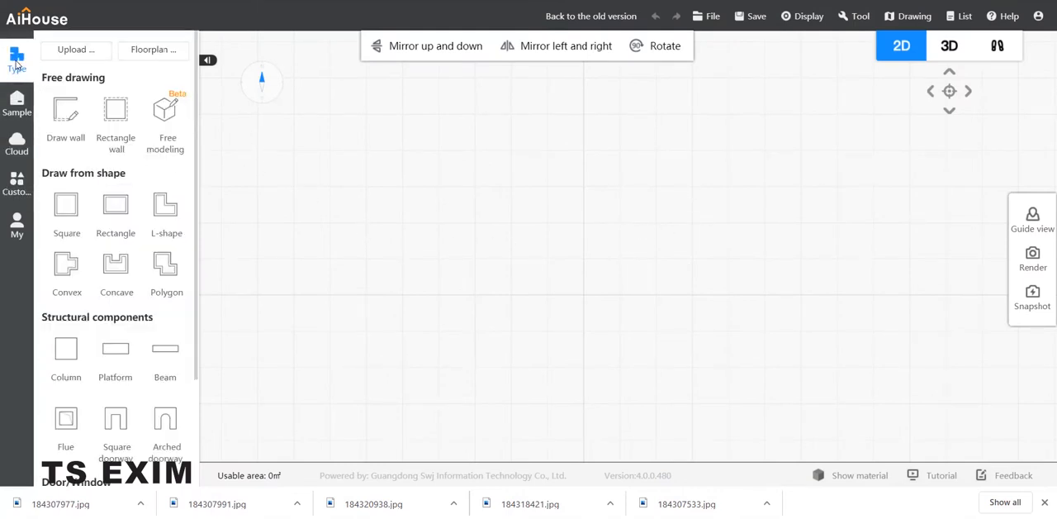
{"action": "left_click", "coordinate": [113, 201]}
{"action": "left_click", "coordinate": [588, 217]}
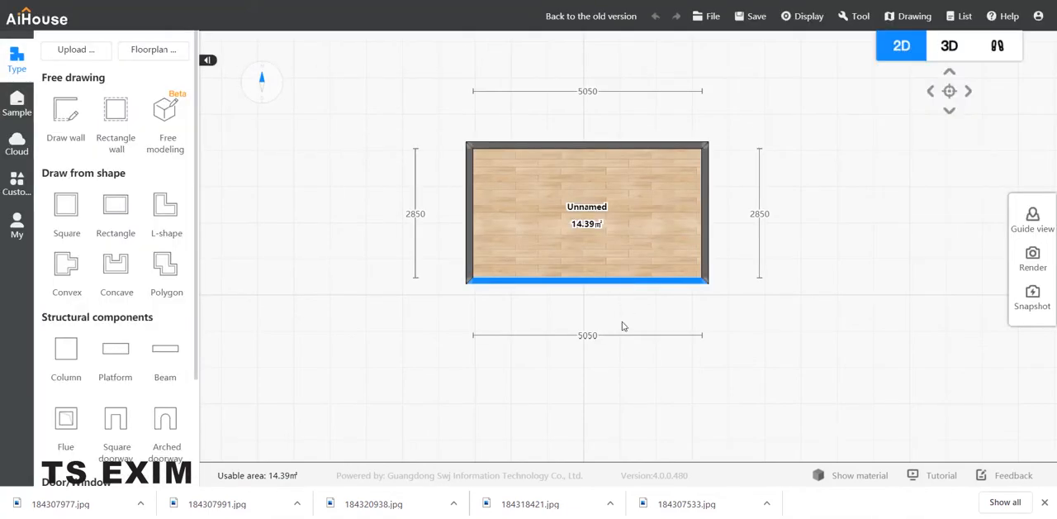
{"action": "left_click_drag", "start_coordinate": [623, 282], "coordinate": [623, 386]}
{"action": "left_click_drag", "start_coordinate": [707, 236], "coordinate": [840, 234]}
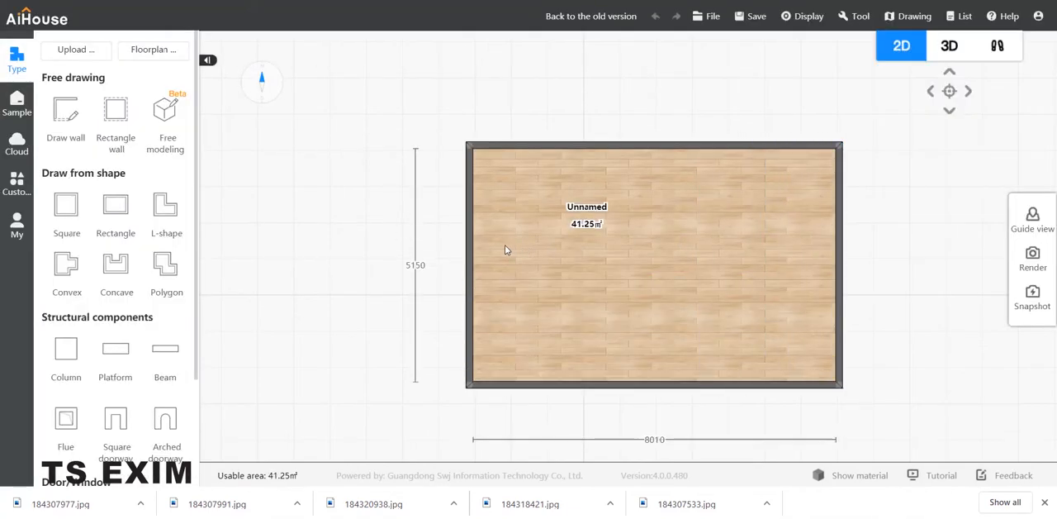
{"action": "left_click_drag", "start_coordinate": [470, 253], "coordinate": [384, 253]}
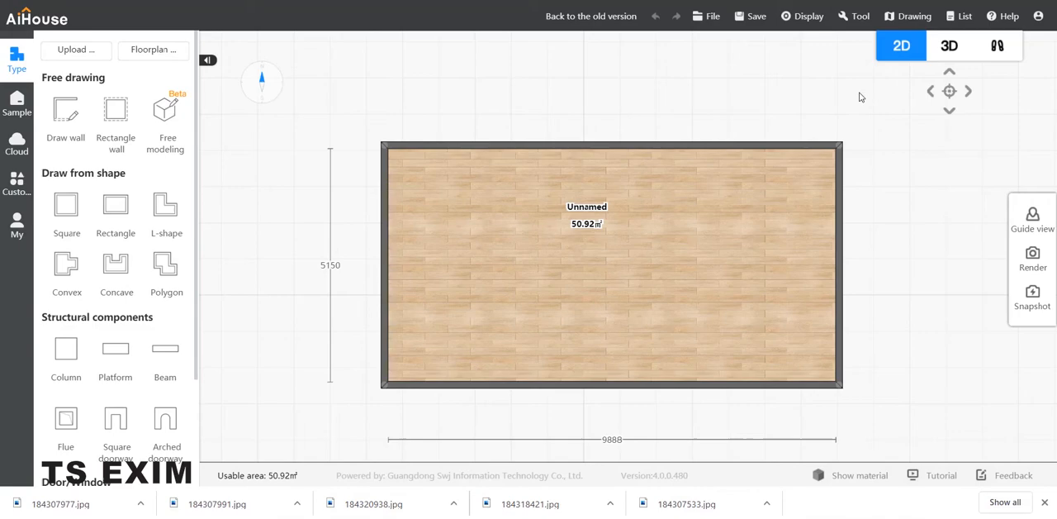
Step: Change to the walkthrough view of the room and hide the cornice and skirting
{"action": "left_click", "coordinate": [1001, 46]}
{"action": "right_click_drag", "start_coordinate": [580, 270], "coordinate": [568, 226]}
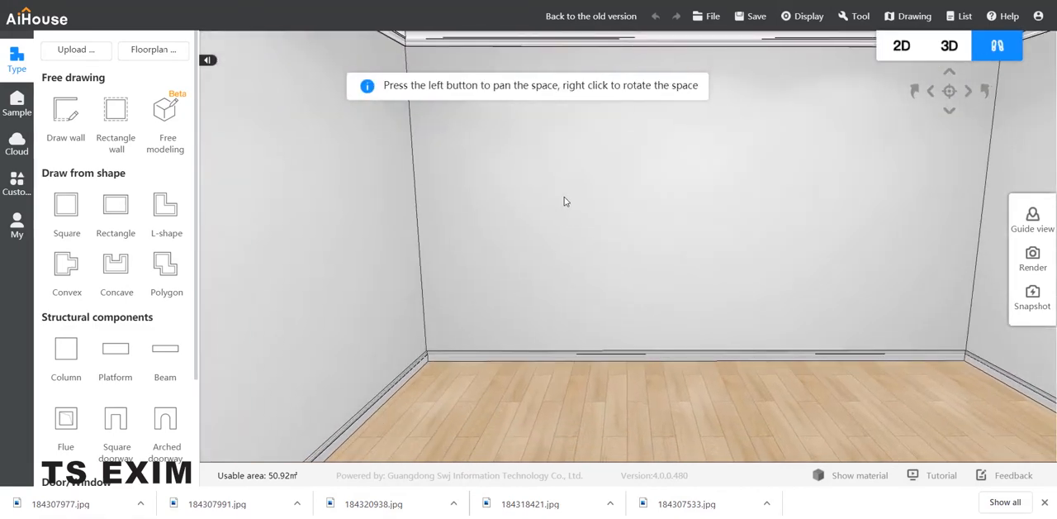
{"action": "left_click", "coordinate": [809, 16]}
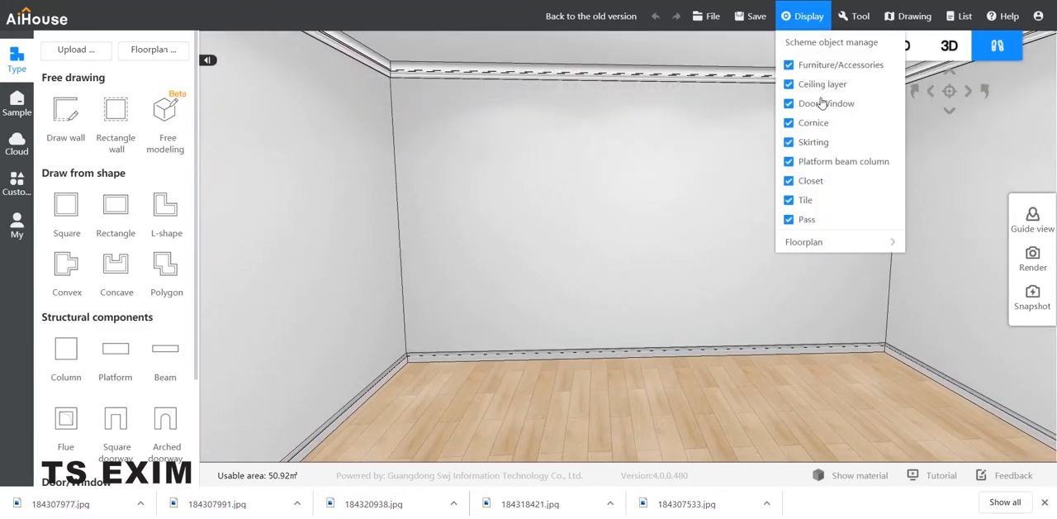
{"action": "left_click", "coordinate": [814, 122]}
{"action": "left_click", "coordinate": [814, 141]}
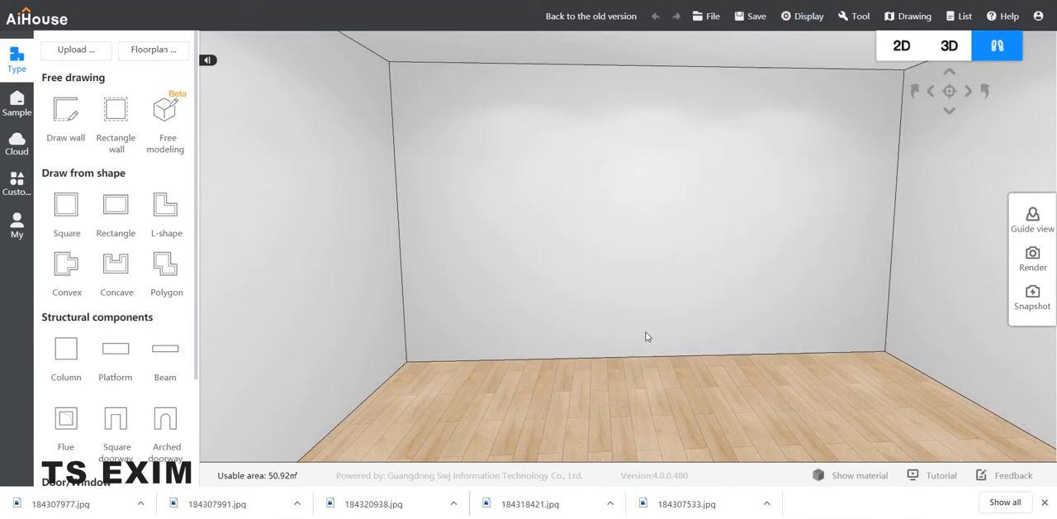
Step: Open the system cabinet customization and filter the design library to Parts
{"action": "key", "text": "d"}
{"action": "key", "text": "w"}
{"action": "key", "text": "s"}
{"action": "right_click_drag", "start_coordinate": [630, 349], "coordinate": [604, 354]}
{"action": "key", "text": "s"}
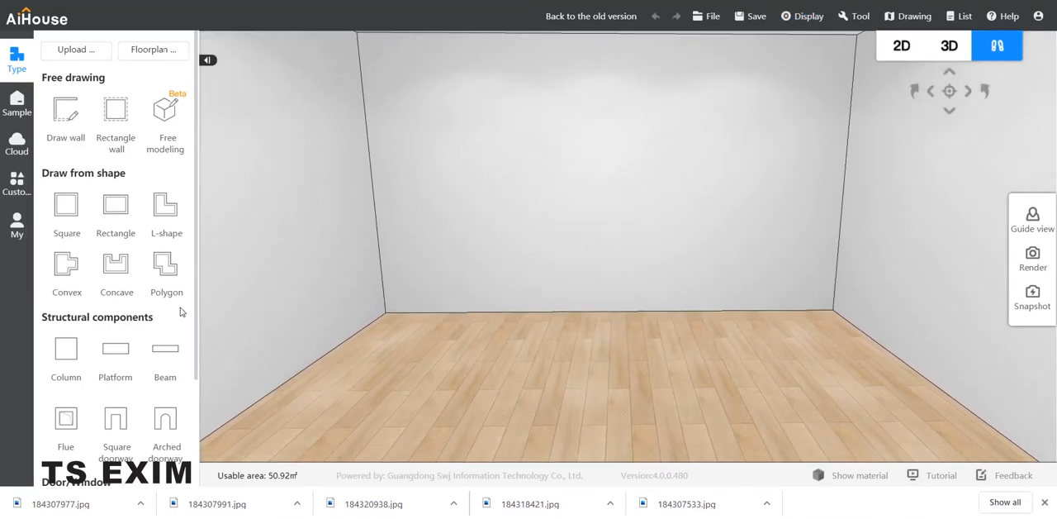
{"action": "left_click", "coordinate": [17, 181]}
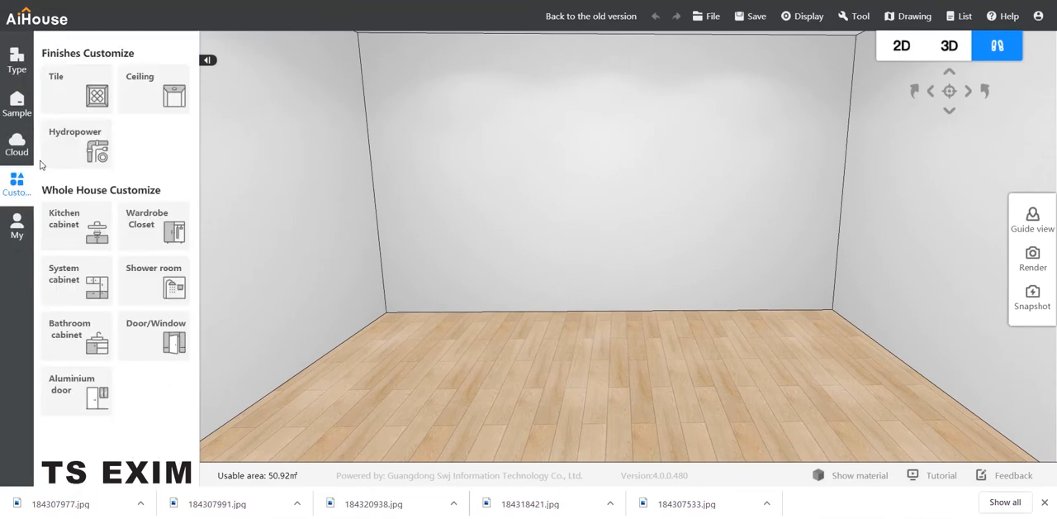
{"action": "left_click", "coordinate": [69, 283]}
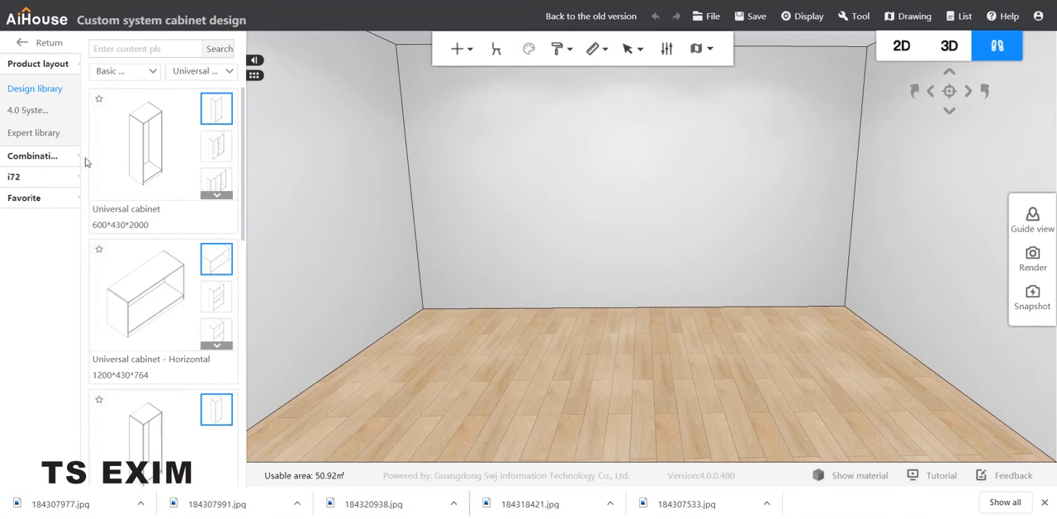
{"action": "left_click", "coordinate": [123, 73]}
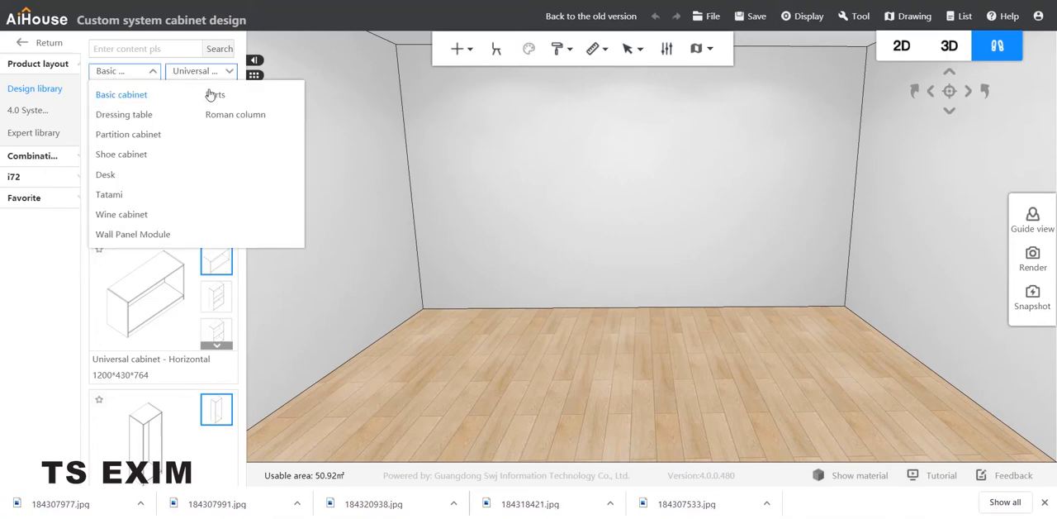
{"action": "left_click", "coordinate": [212, 95]}
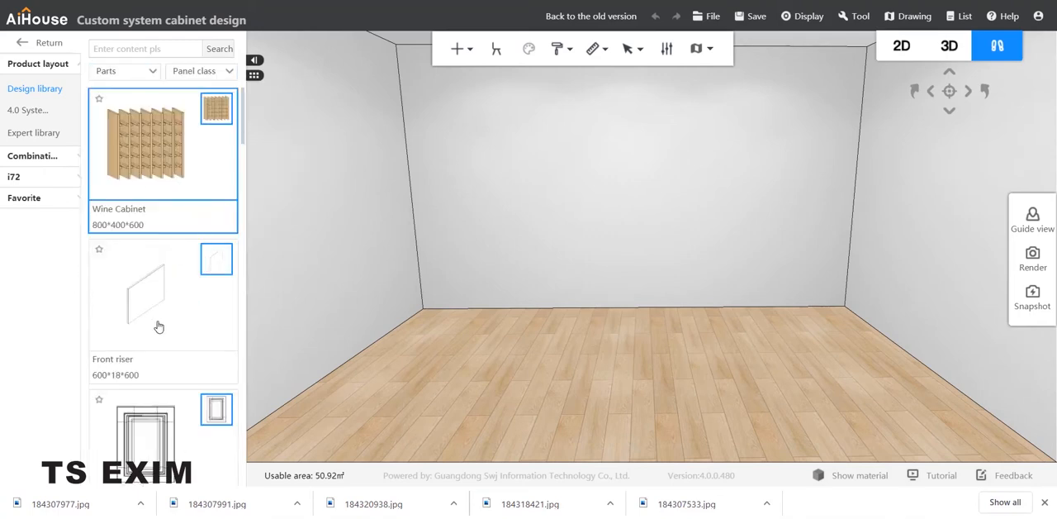
Step: Find the Super Board among the panel parts and place it on the floor in the middle of the room
{"action": "scroll", "coordinate": [162, 326], "scroll_direction": "down", "scroll_amount": 5}
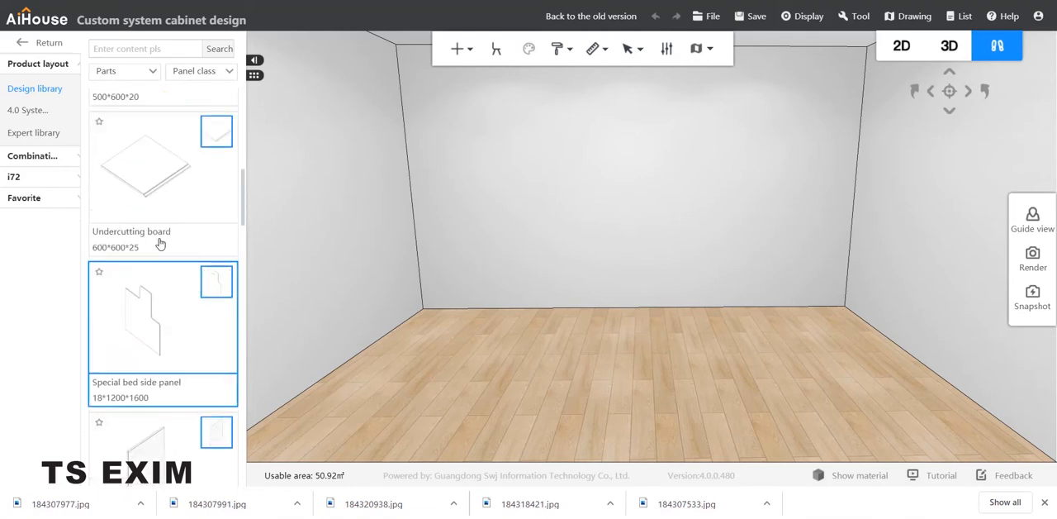
{"action": "scroll", "coordinate": [160, 244], "scroll_direction": "up", "scroll_amount": 2}
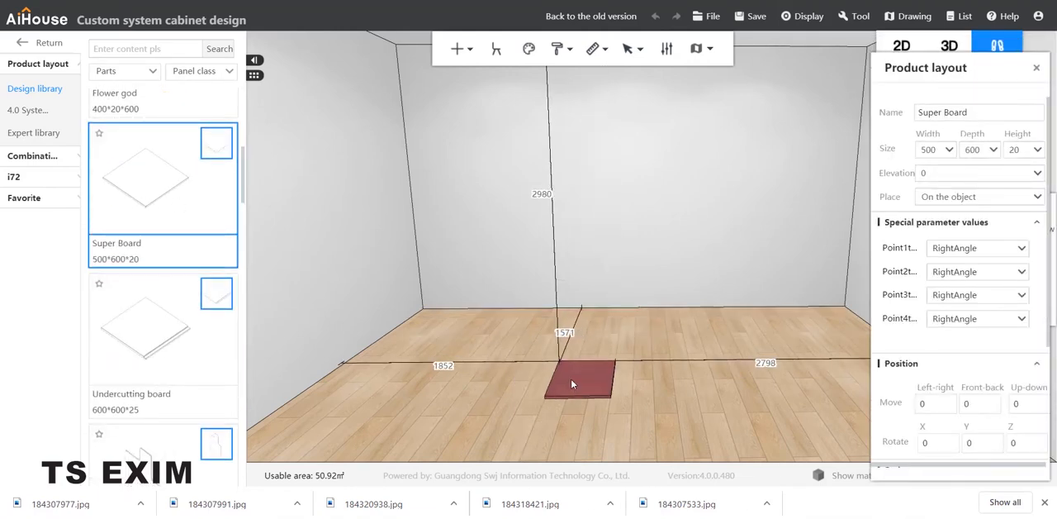
{"action": "left_click", "coordinate": [574, 351]}
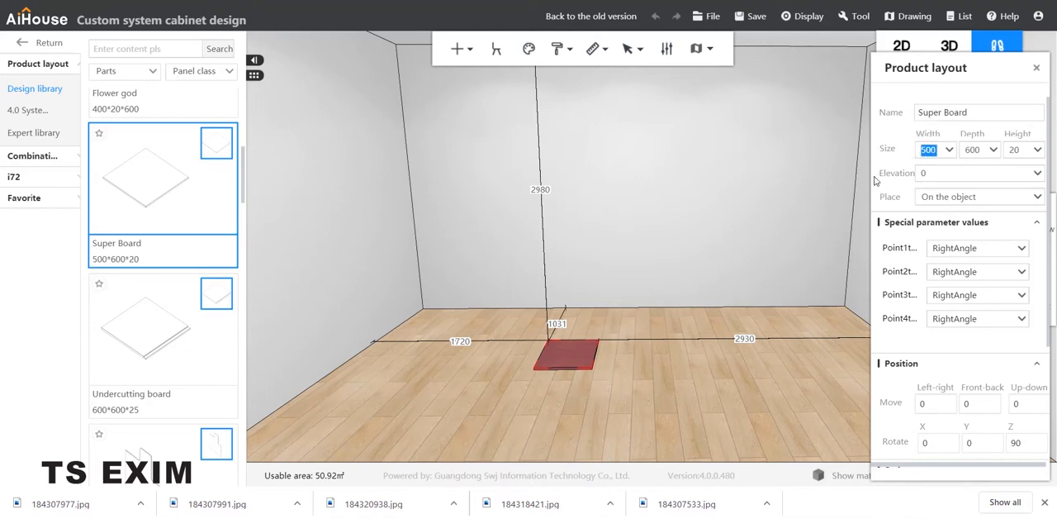
Step: Set the Super Board's width to 1500 and edit its depth
{"action": "key", "text": "Return"}
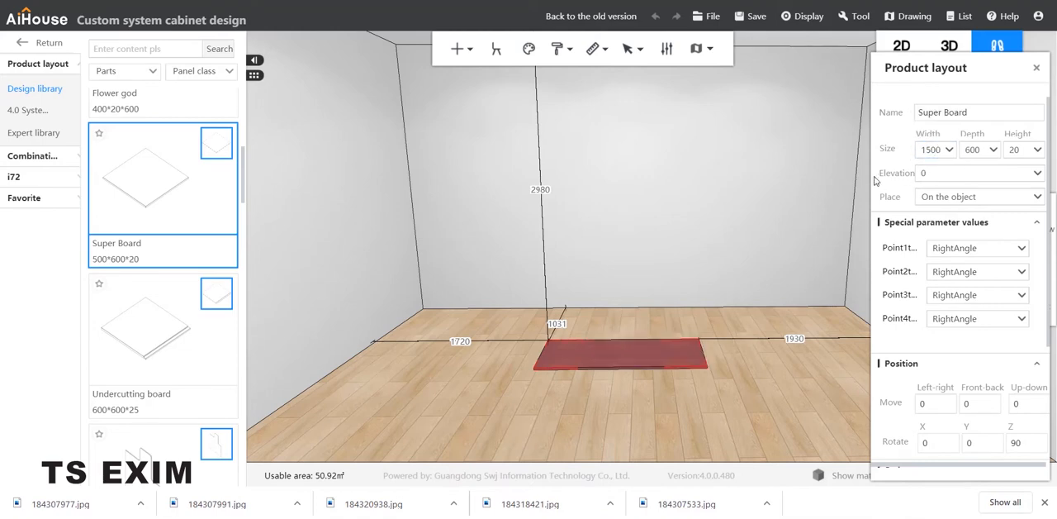
{"action": "double_click", "coordinate": [973, 151]}
{"action": "key", "text": "Return"}
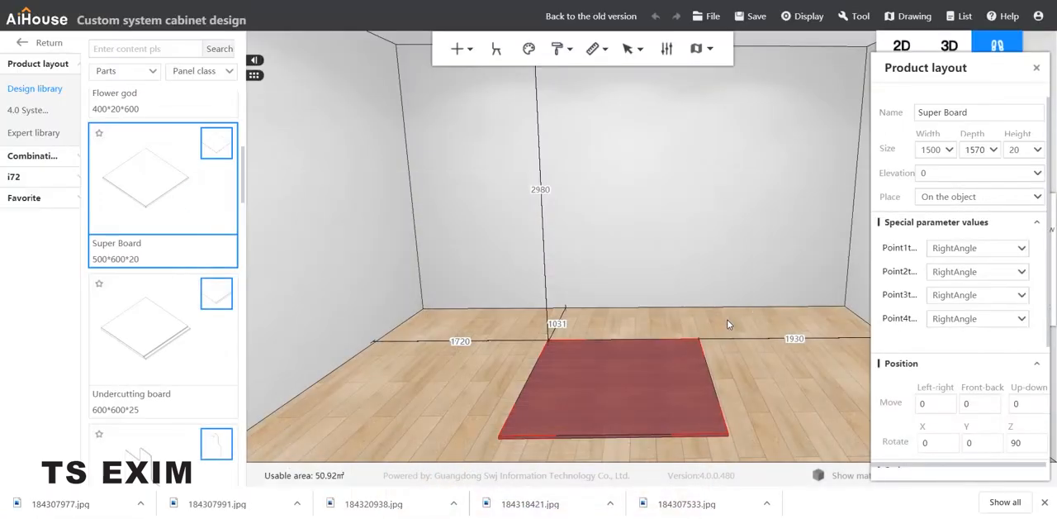
Step: Select the Super Board in board selection mode and open it for panel point editing
{"action": "left_click", "coordinate": [727, 324]}
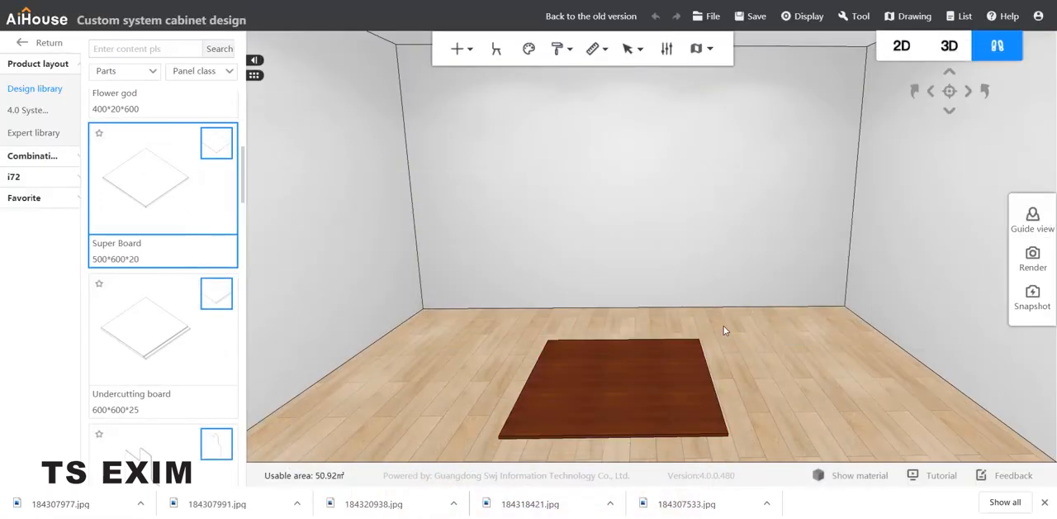
{"action": "left_click_drag", "start_coordinate": [724, 325], "coordinate": [752, 276]}
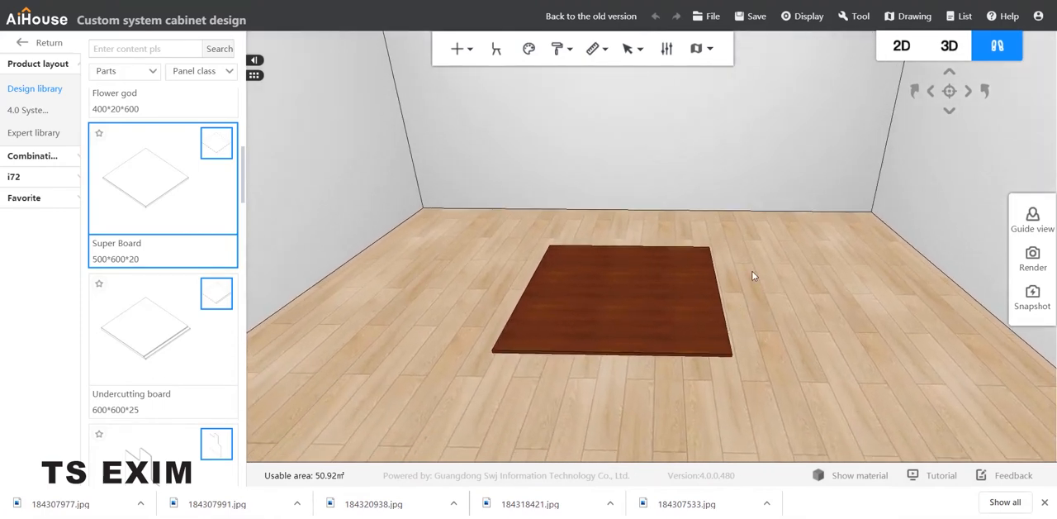
{"action": "key", "text": "b"}
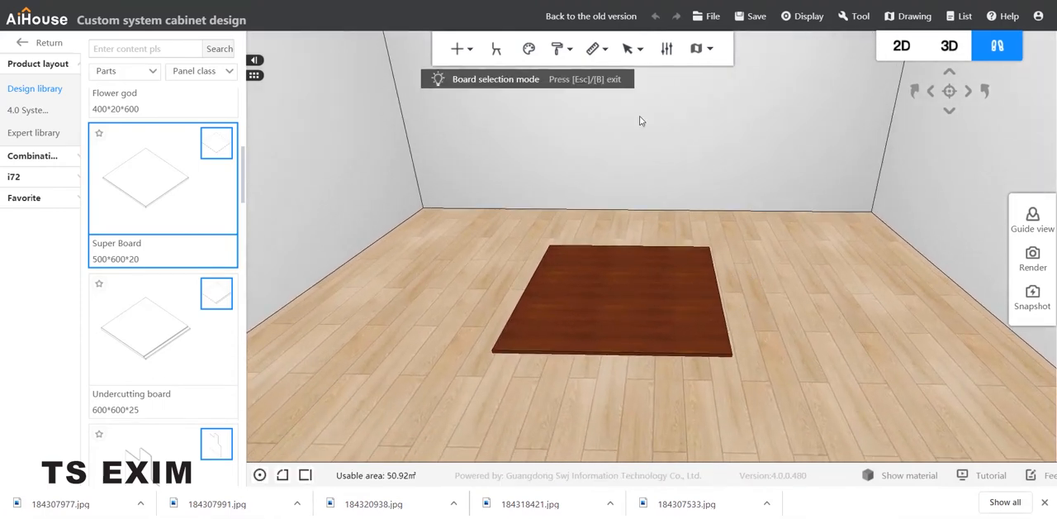
{"action": "left_click", "coordinate": [609, 302]}
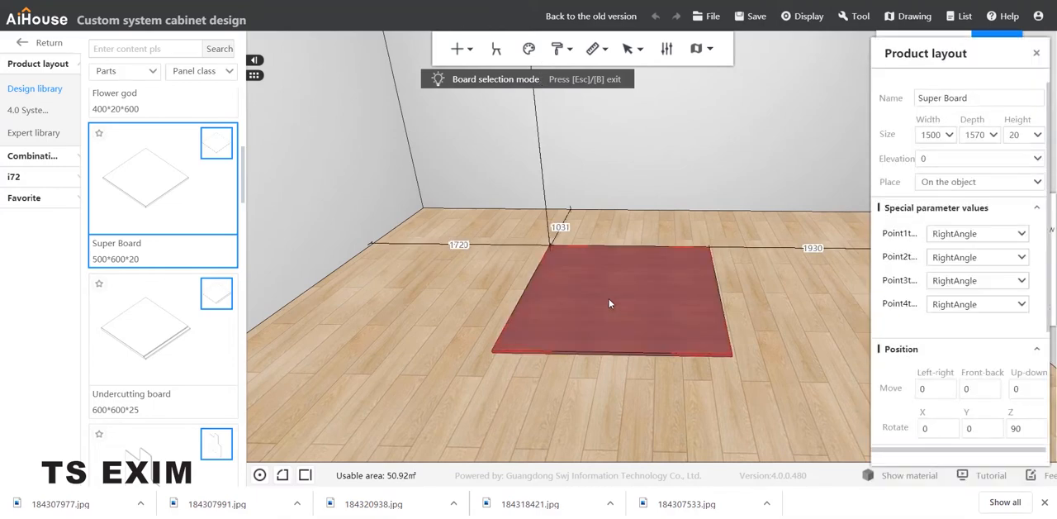
{"action": "right_click", "coordinate": [610, 304]}
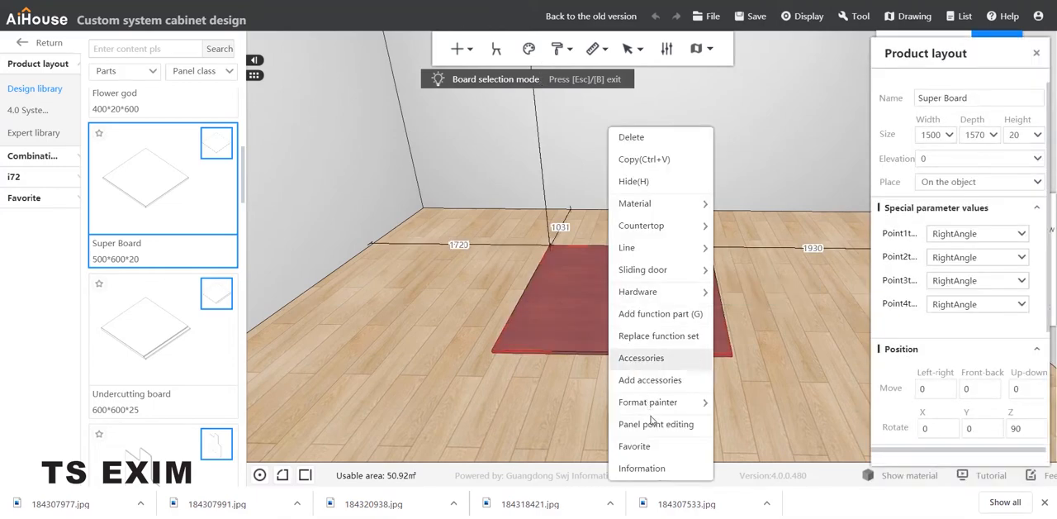
{"action": "left_click", "coordinate": [695, 426]}
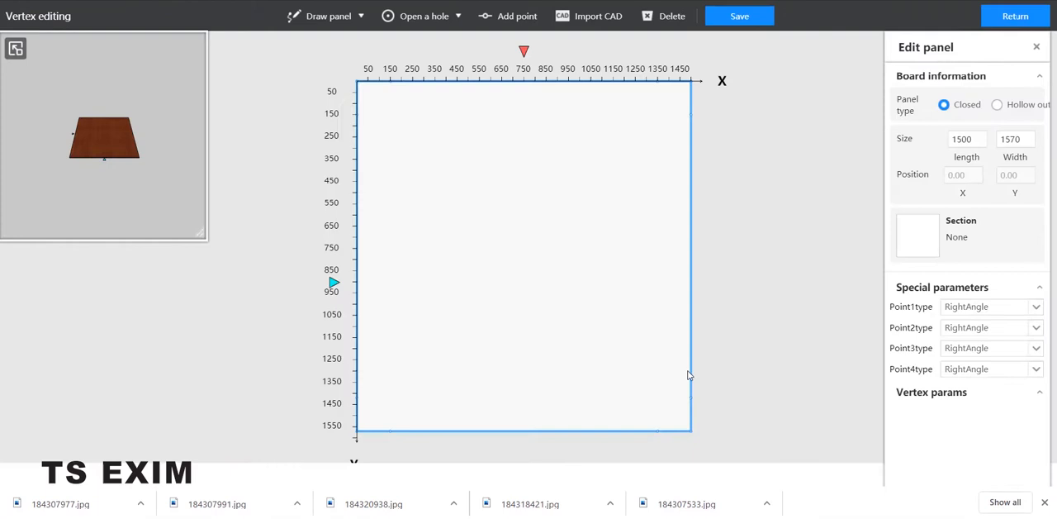
{"action": "left_click", "coordinate": [425, 28]}
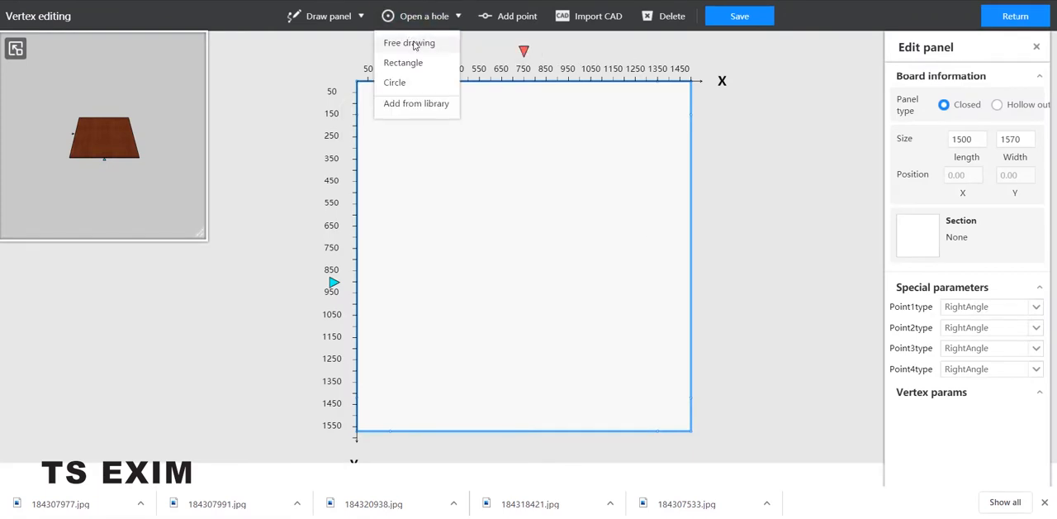
{"action": "left_click", "coordinate": [415, 44]}
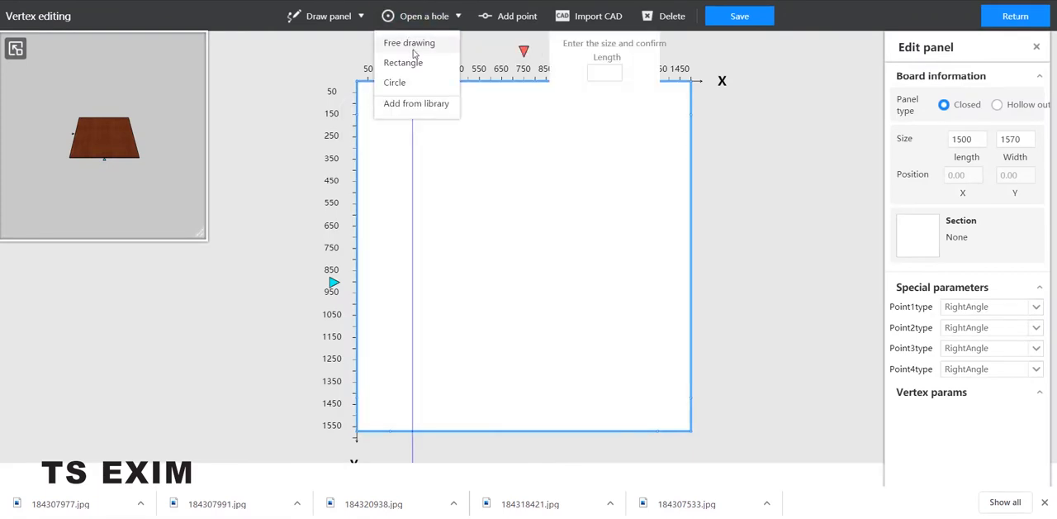
{"action": "left_click", "coordinate": [369, 95]}
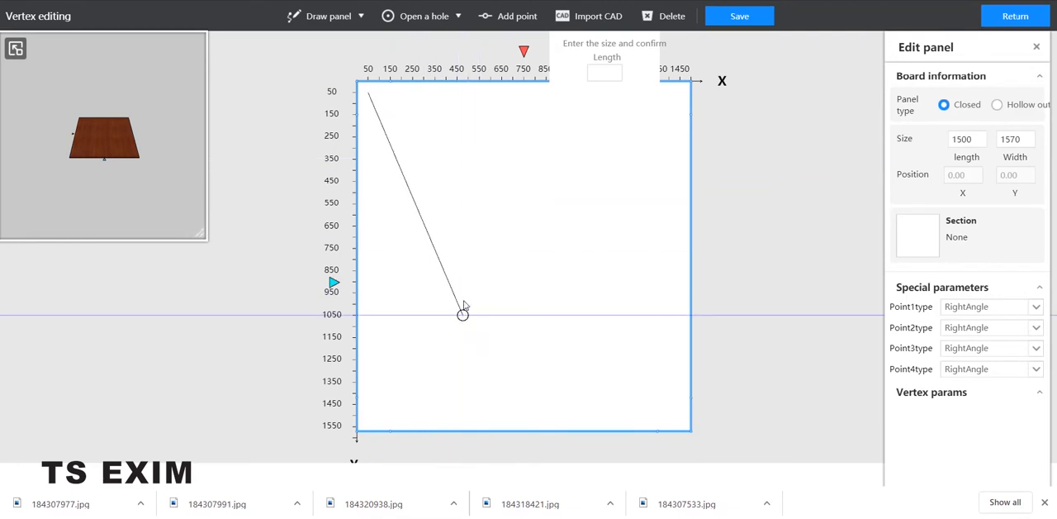
{"action": "key", "text": "Escape"}
Step: Cut a rectangular hole about 350 by 1450 along the board's left side, starting at X 50, Y 50
{"action": "left_click", "coordinate": [424, 23]}
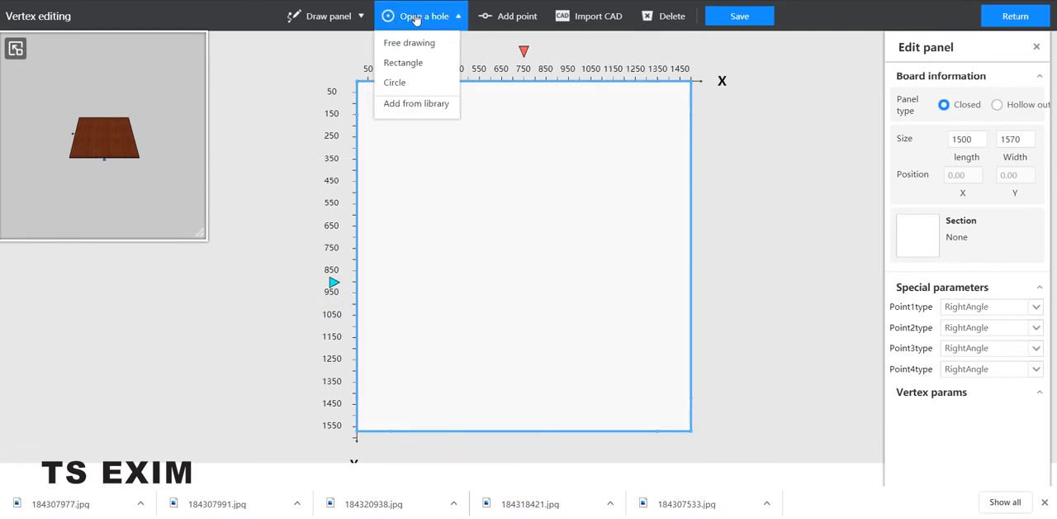
{"action": "left_click", "coordinate": [403, 63]}
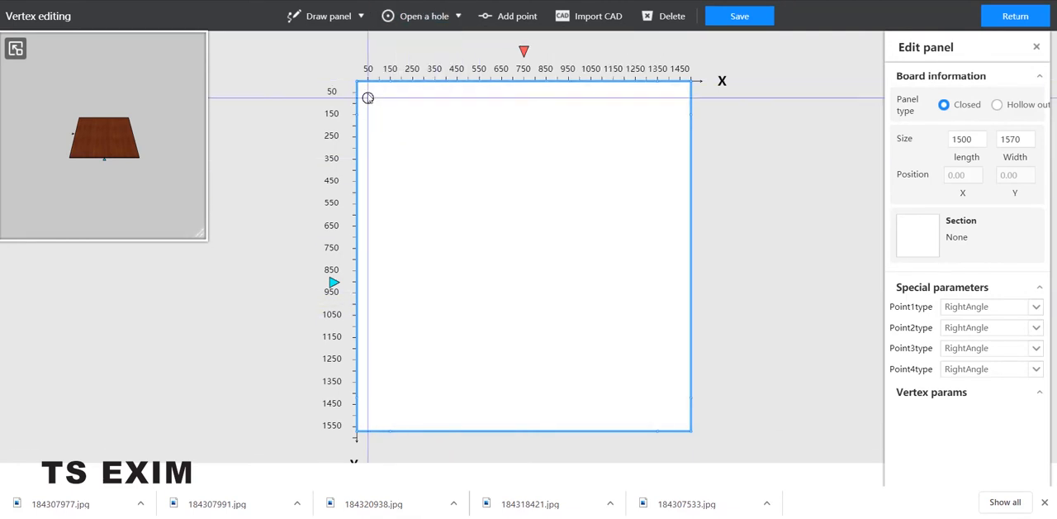
{"action": "left_click", "coordinate": [367, 93]}
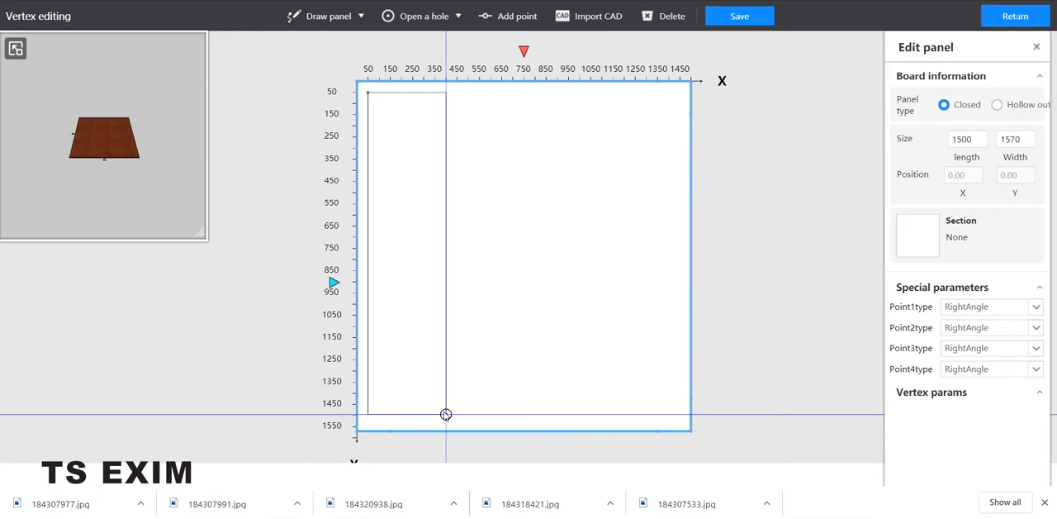
{"action": "left_click", "coordinate": [446, 414]}
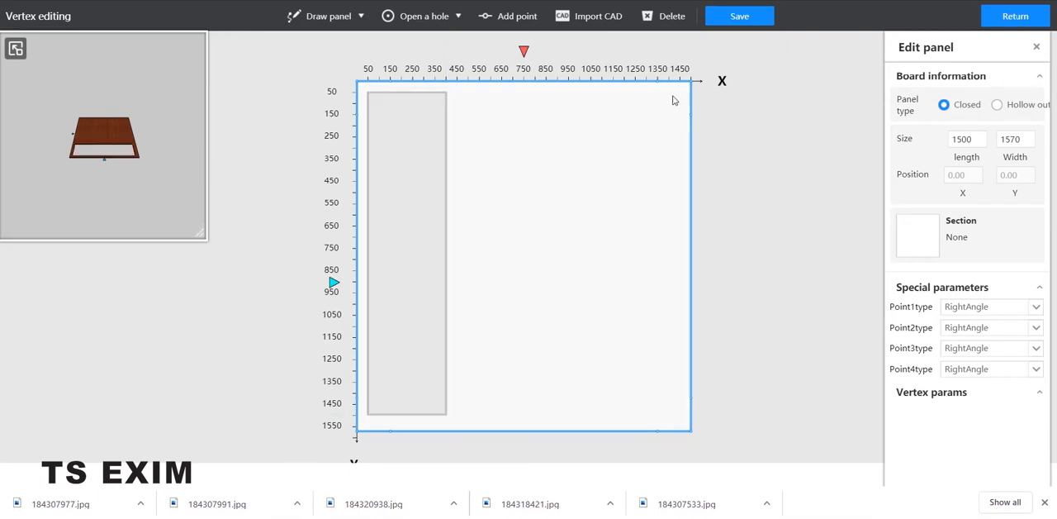
Step: Cut a matching rectangular hole along the board's right side, spanning about X 1100 to 1450 and Y 50 to 1500
{"action": "left_click", "coordinate": [417, 16]}
{"action": "left_click", "coordinate": [406, 61]}
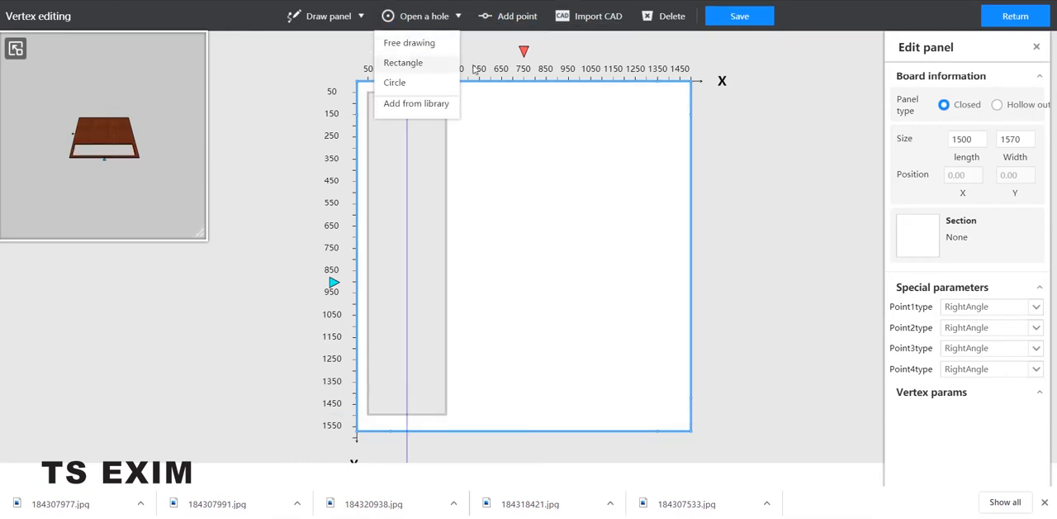
{"action": "left_click", "coordinate": [680, 97]}
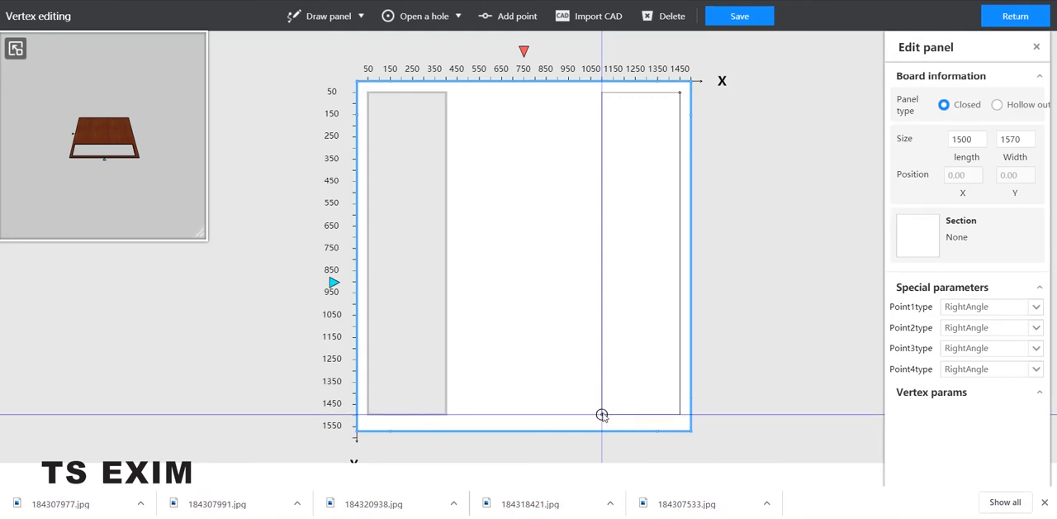
{"action": "left_click", "coordinate": [602, 414]}
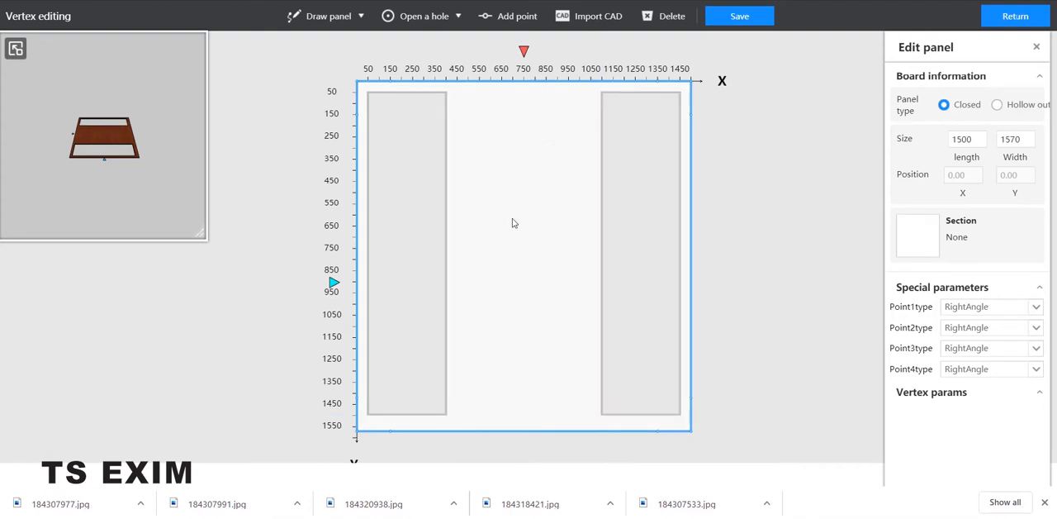
Step: Cut a rectangular slot 600 by 50 between the two tall holes, with its corner at X 450, Y 50
{"action": "mouse_move", "coordinate": [424, 20]}
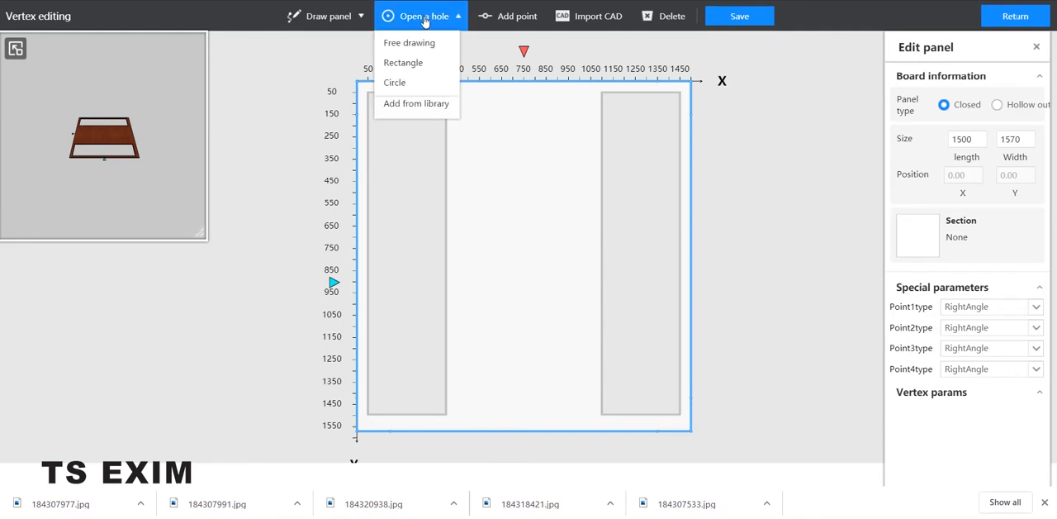
{"action": "left_click", "coordinate": [412, 64]}
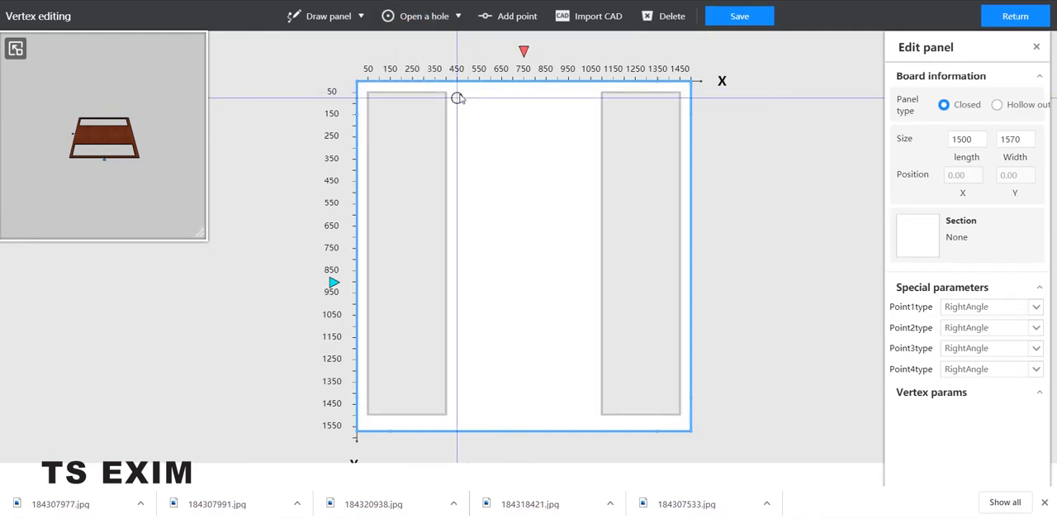
{"action": "left_click", "coordinate": [457, 91]}
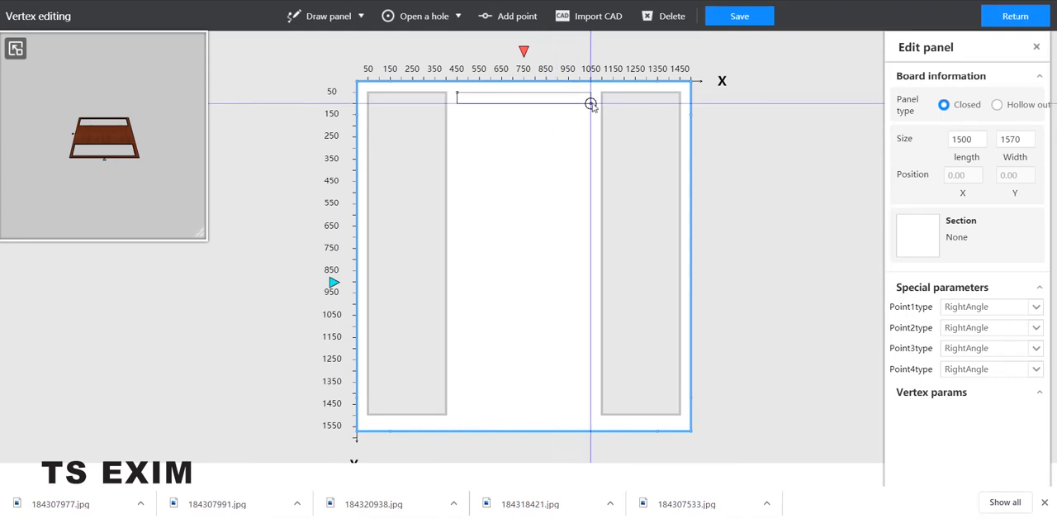
{"action": "left_click", "coordinate": [591, 103]}
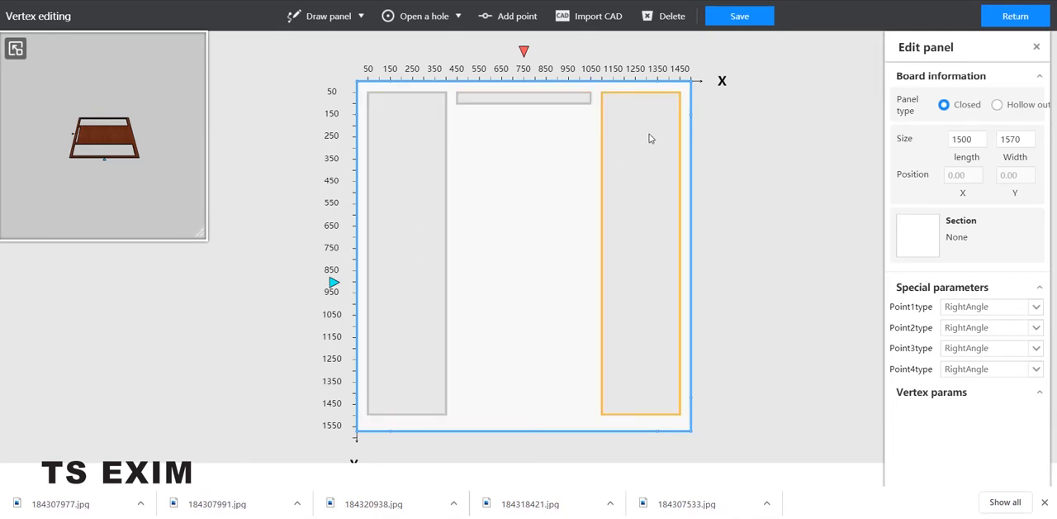
Step: Array the slot vertically with quantity 12 and interval 100, and save the edited panel back to the room
{"action": "left_click", "coordinate": [547, 102]}
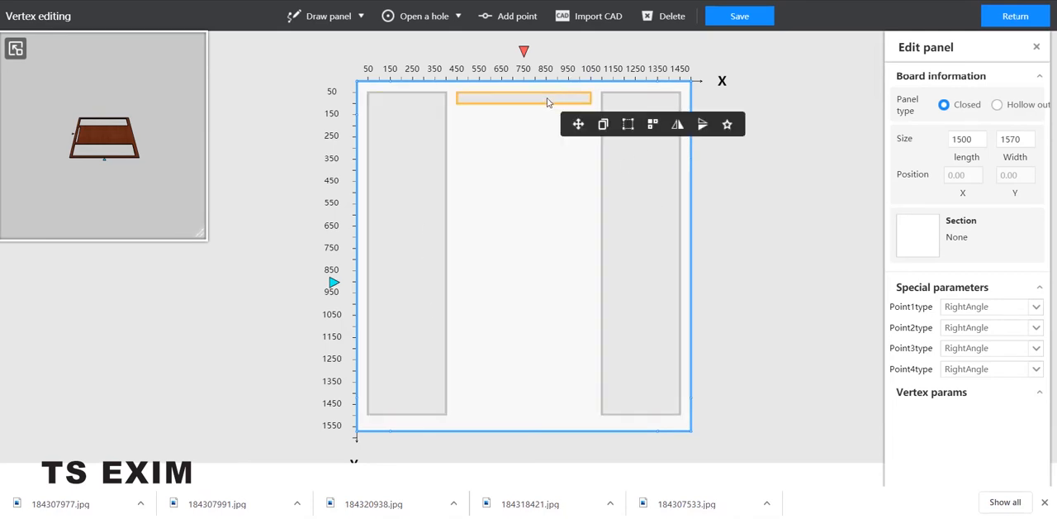
{"action": "left_click", "coordinate": [652, 125]}
{"action": "left_click_drag", "start_coordinate": [809, 181], "coordinate": [747, 108]}
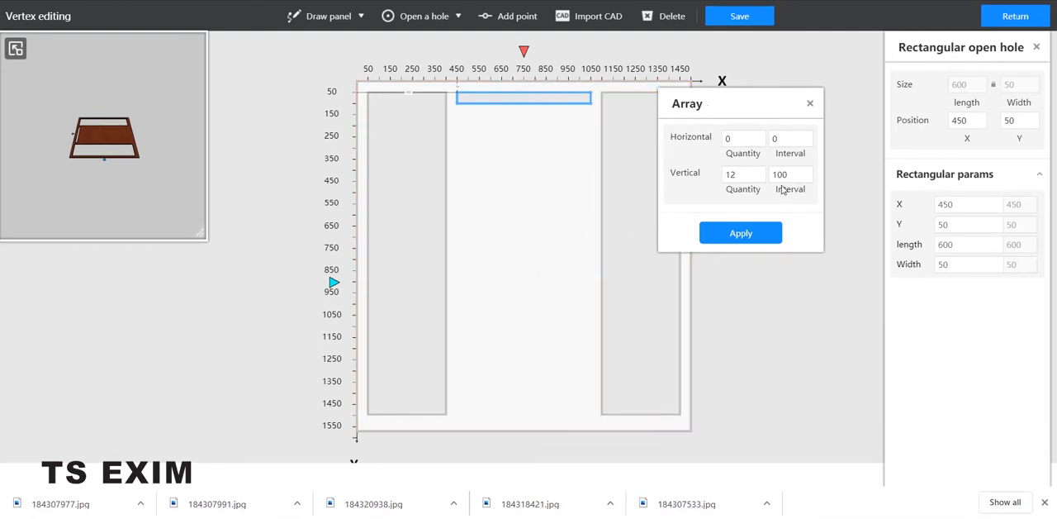
{"action": "left_click", "coordinate": [749, 237]}
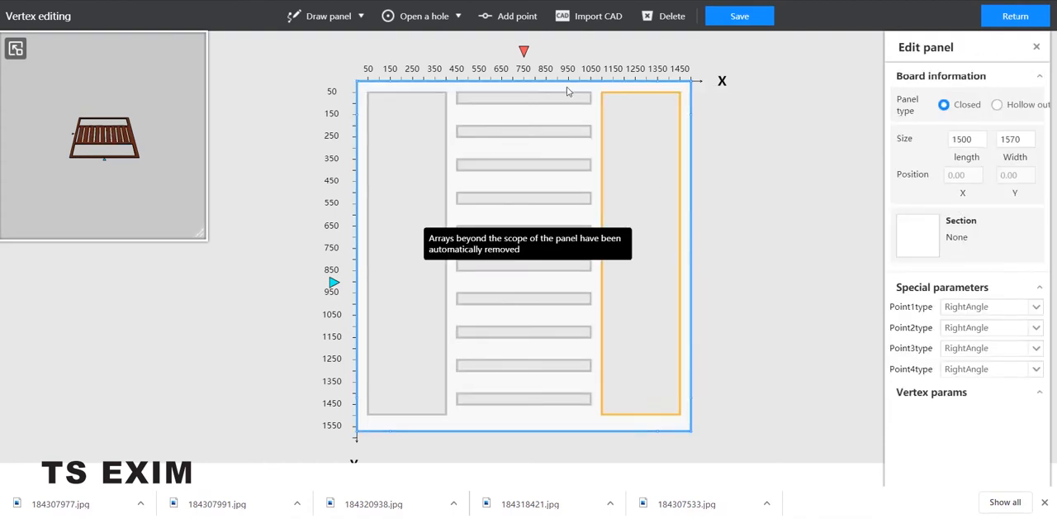
{"action": "left_click", "coordinate": [755, 25]}
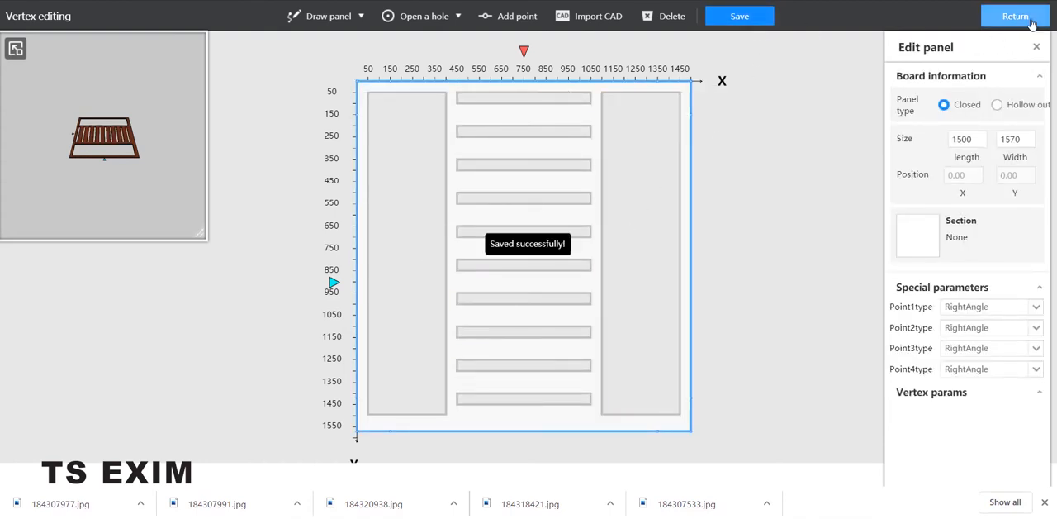
{"action": "left_click", "coordinate": [1031, 23]}
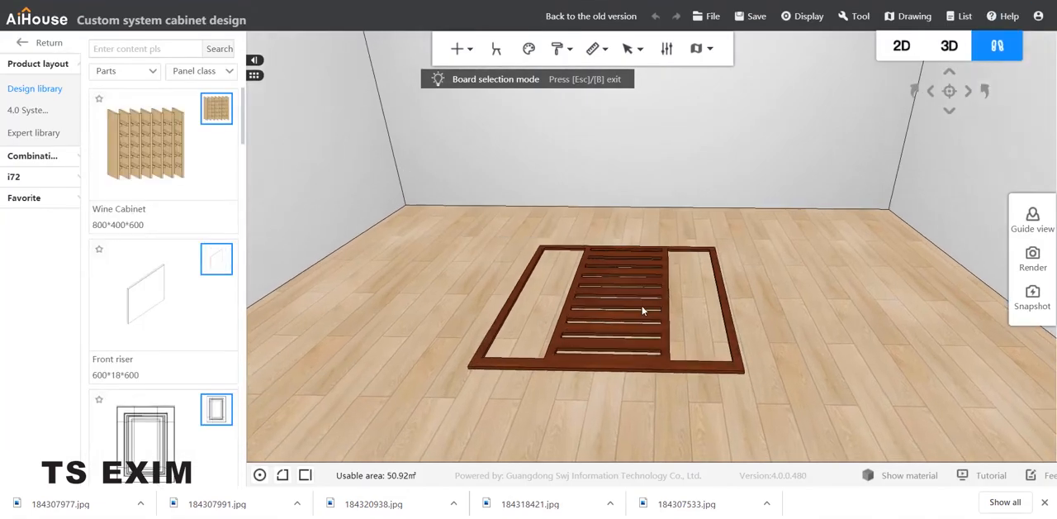
Step: Place another Super Board on the floor to the left of the slotted gate panel and open it for panel point editing
{"action": "scroll", "coordinate": [660, 322], "scroll_direction": "up", "scroll_amount": 1}
{"action": "left_click_drag", "start_coordinate": [684, 339], "coordinate": [696, 299]}
{"action": "scroll", "coordinate": [774, 393], "scroll_direction": "up", "scroll_amount": 3}
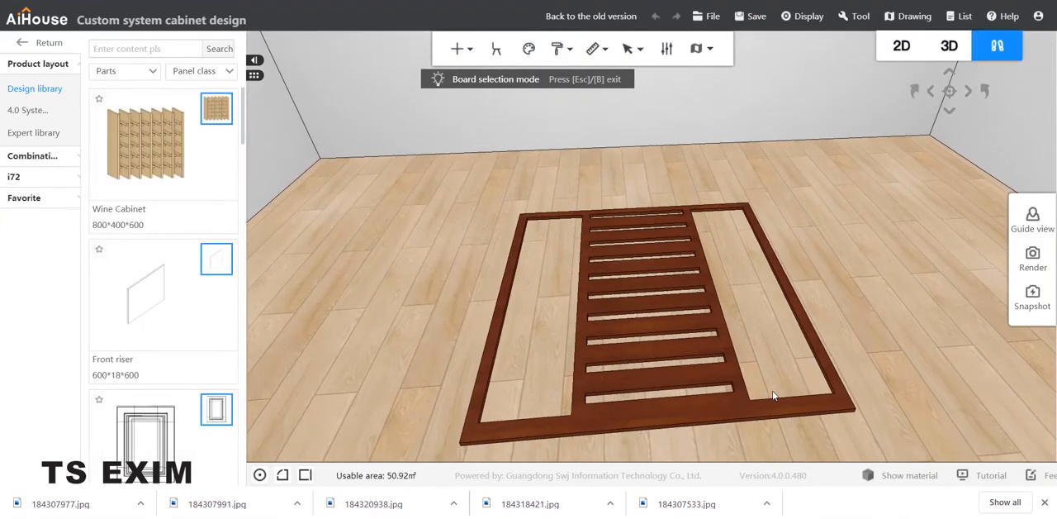
{"action": "scroll", "coordinate": [537, 224], "scroll_direction": "up", "scroll_amount": 2}
{"action": "scroll", "coordinate": [580, 263], "scroll_direction": "down", "scroll_amount": 2}
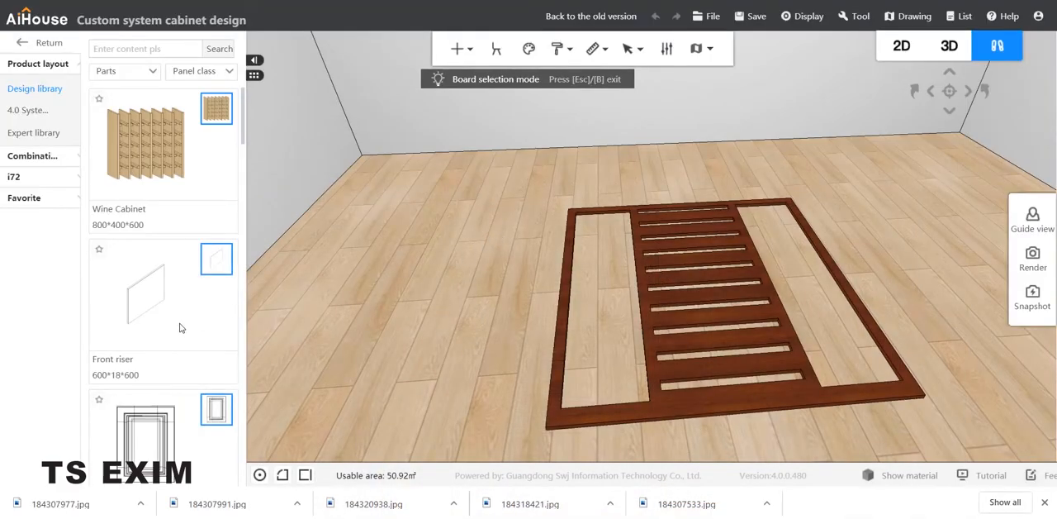
{"action": "scroll", "coordinate": [166, 368], "scroll_direction": "down", "scroll_amount": 5}
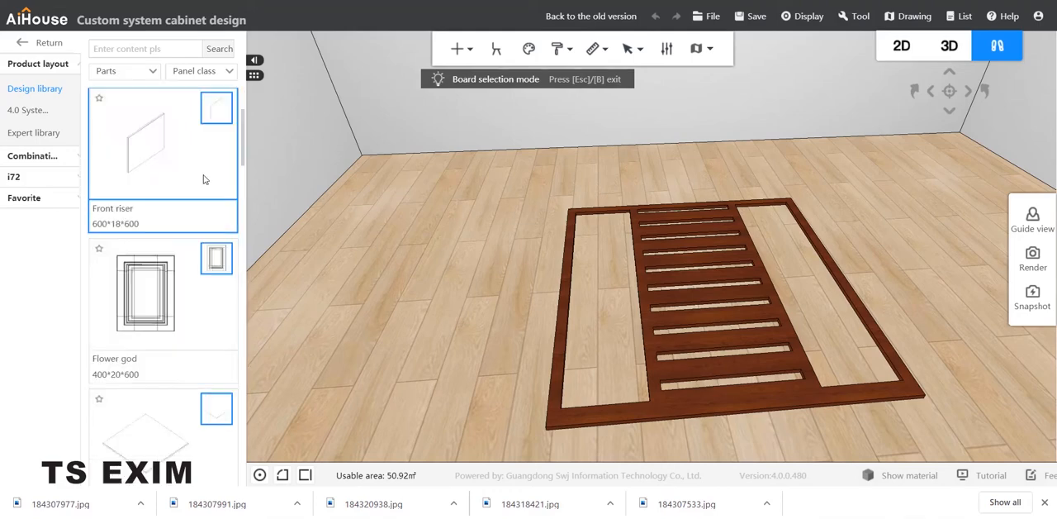
{"action": "scroll", "coordinate": [173, 149], "scroll_direction": "up", "scroll_amount": 2}
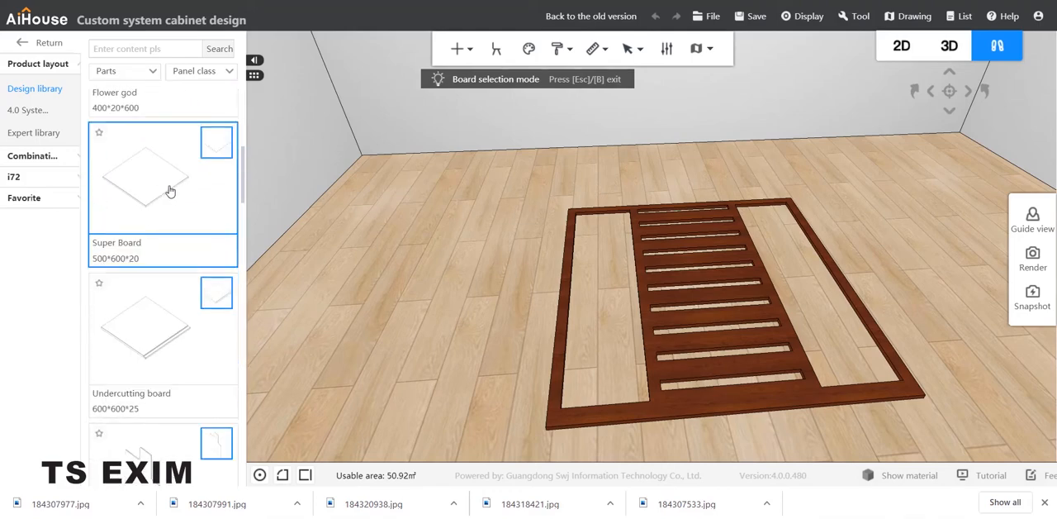
{"action": "left_click", "coordinate": [518, 275]}
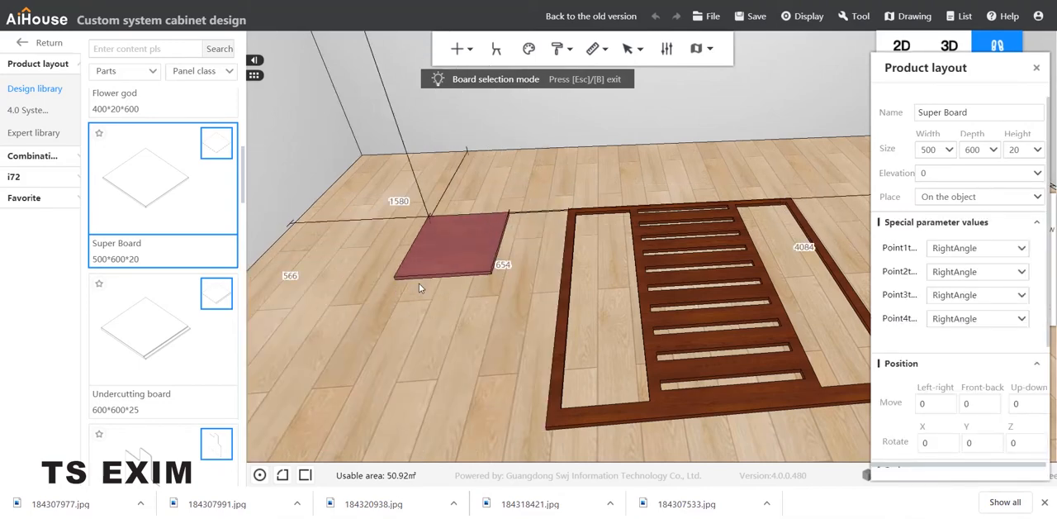
{"action": "left_click", "coordinate": [407, 294]}
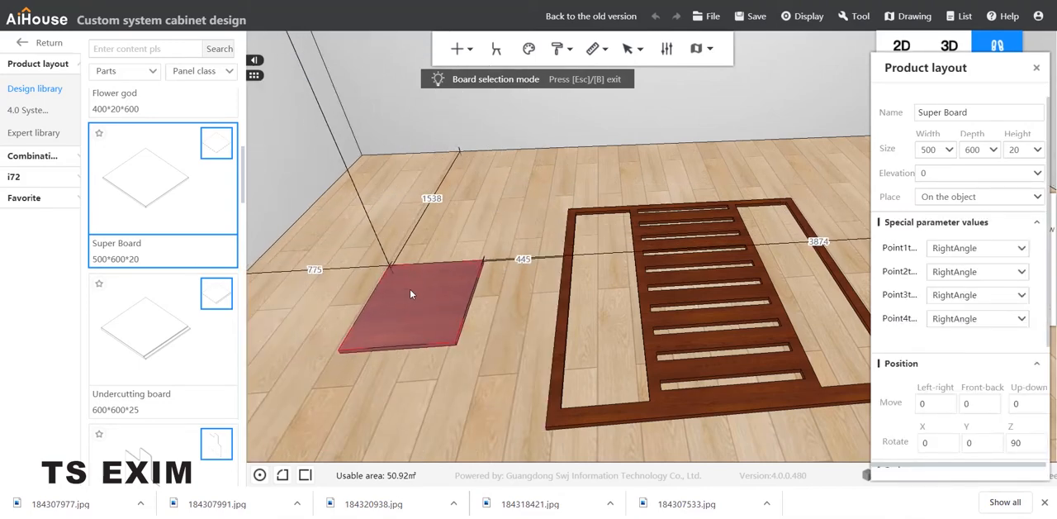
{"action": "right_click", "coordinate": [414, 293]}
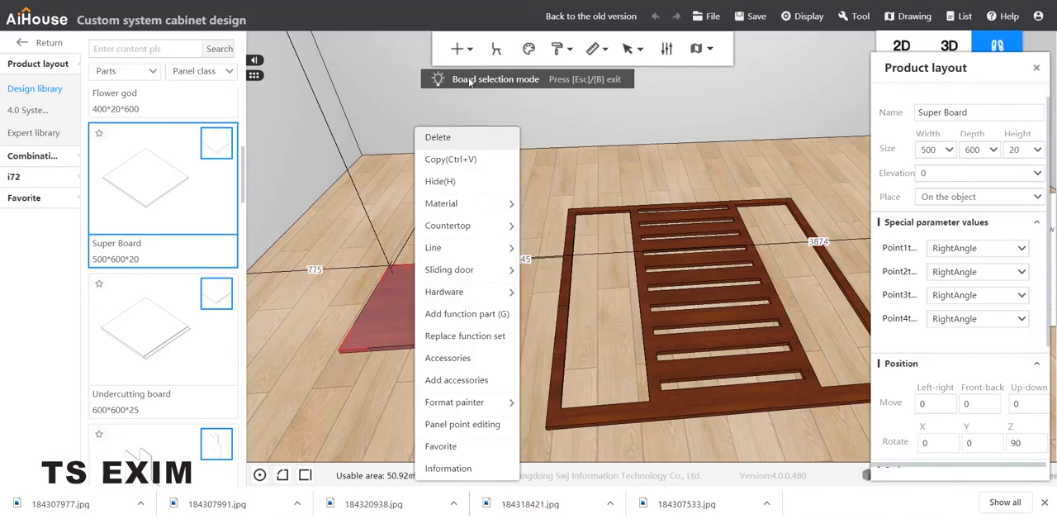
{"action": "left_click", "coordinate": [468, 427]}
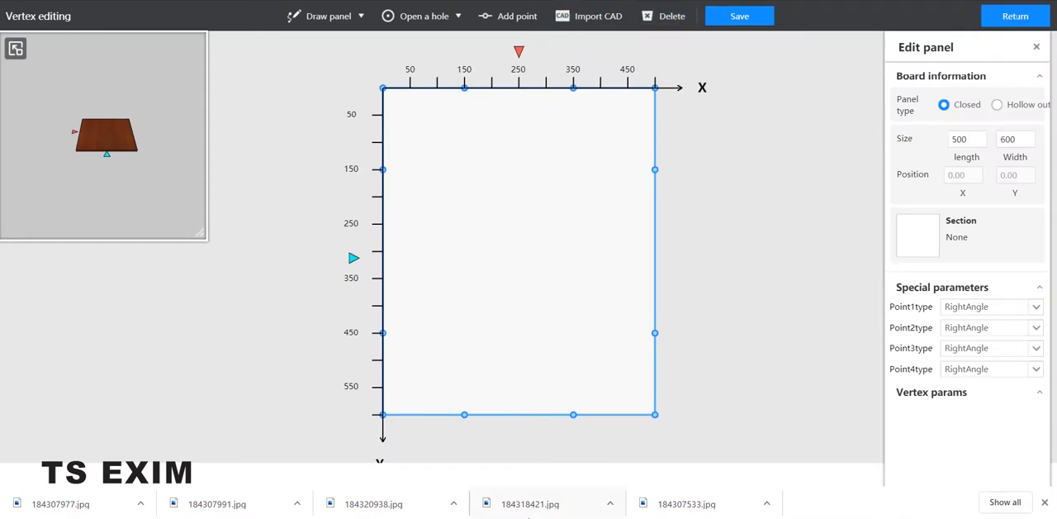
Step: Switch to curve.dxf in AutoCAD and clear the selection to view the scroll outlines
{"action": "left_click", "coordinate": [488, 482]}
{"action": "left_click", "coordinate": [681, 212]}
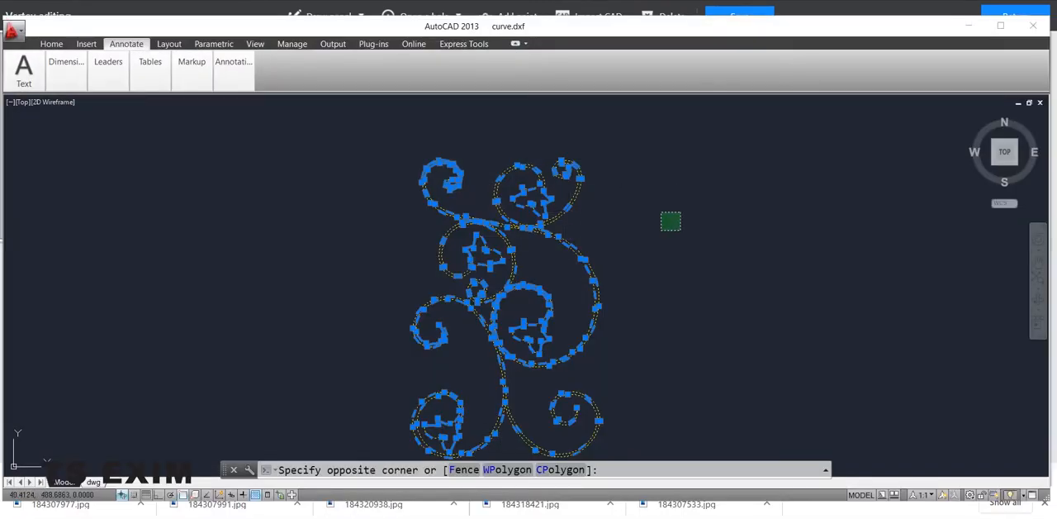
{"action": "key", "text": "Escape"}
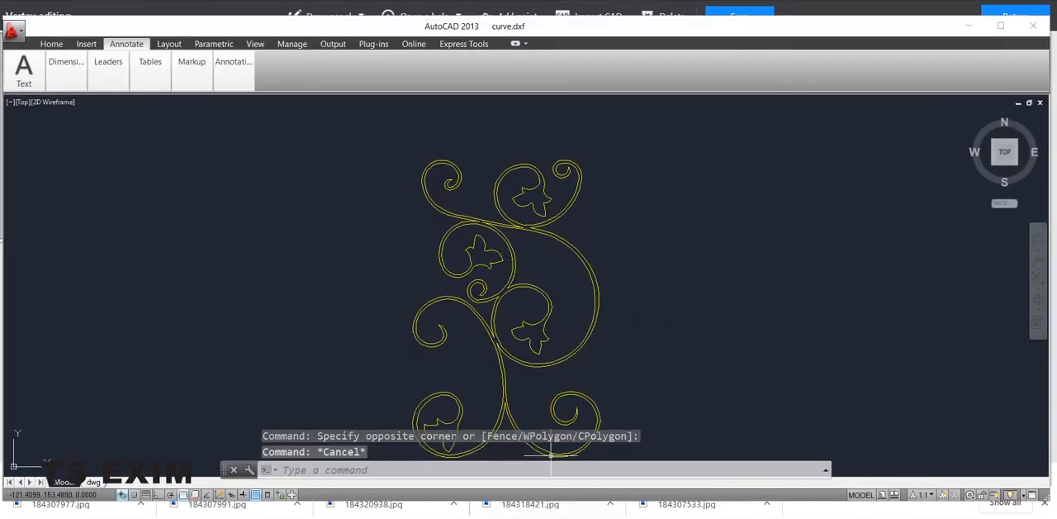
Step: Switch back to the AiHouse panel editor, start a CAD import and browse the Desktop folders to the tutorial files
{"action": "left_click", "coordinate": [549, 514]}
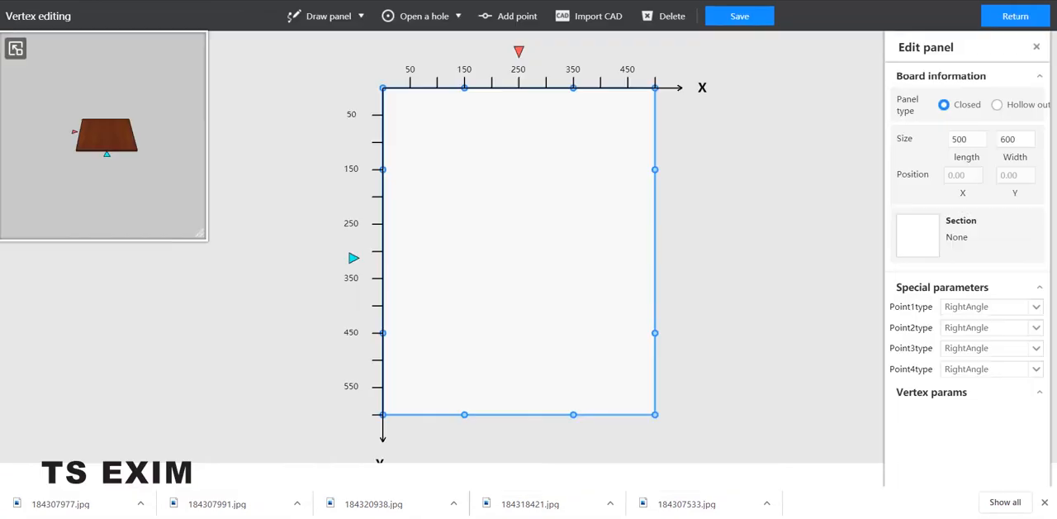
{"action": "left_click", "coordinate": [620, 16]}
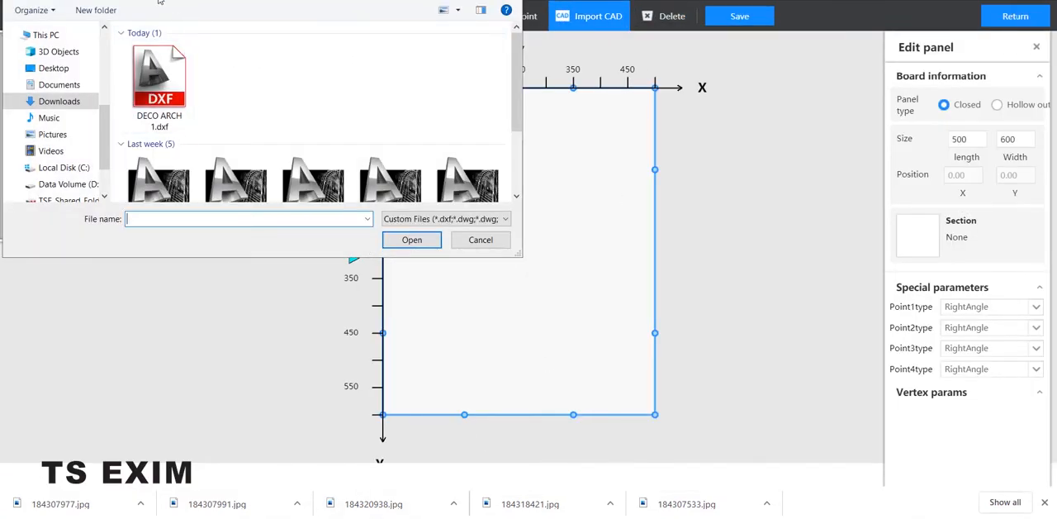
{"action": "left_click", "coordinate": [52, 68]}
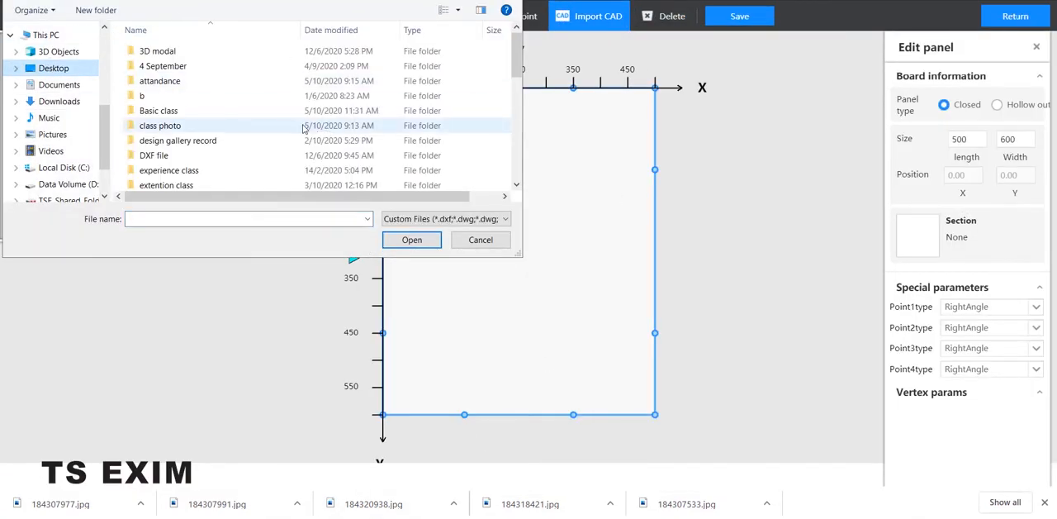
{"action": "scroll", "coordinate": [213, 124], "scroll_direction": "down", "scroll_amount": 1}
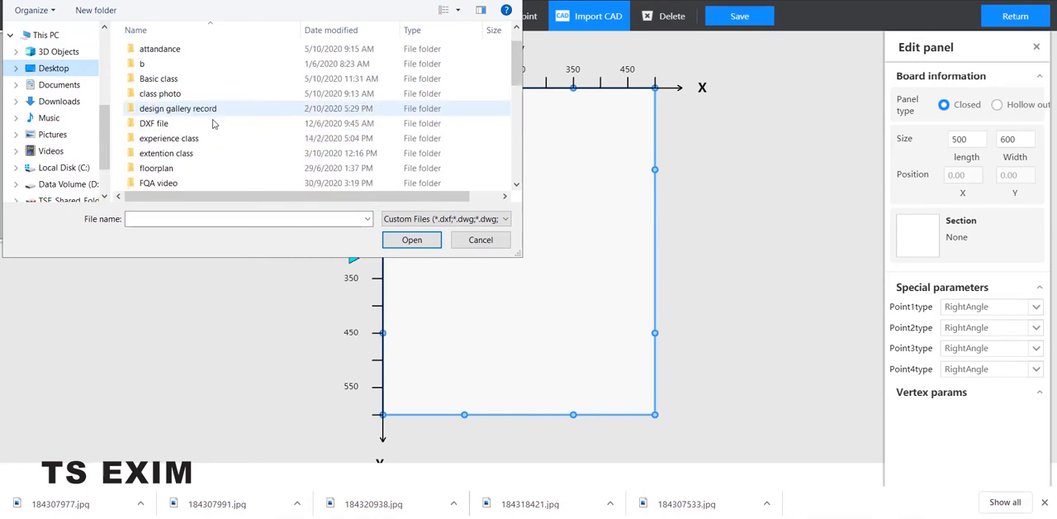
{"action": "scroll", "coordinate": [202, 153], "scroll_direction": "down", "scroll_amount": 1}
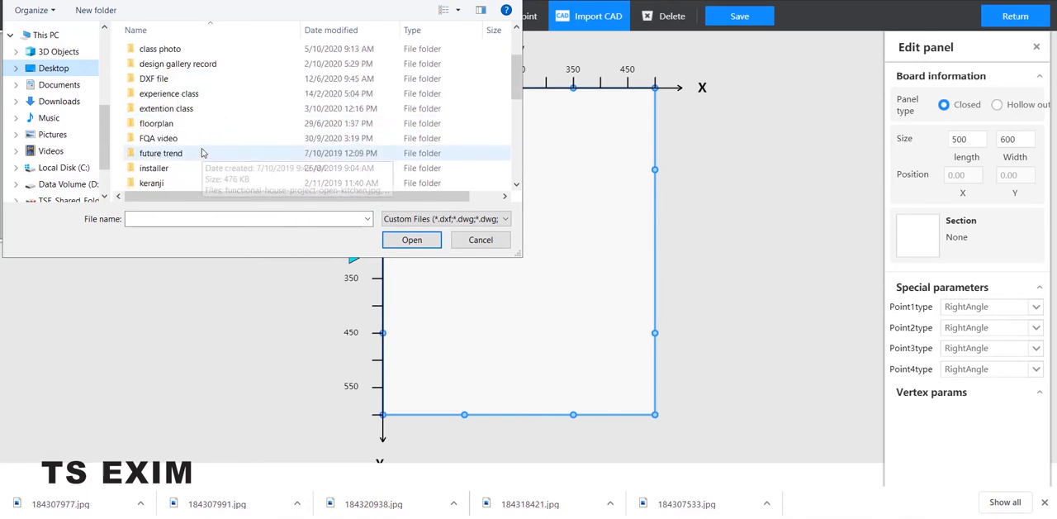
{"action": "scroll", "coordinate": [200, 136], "scroll_direction": "down", "scroll_amount": 3}
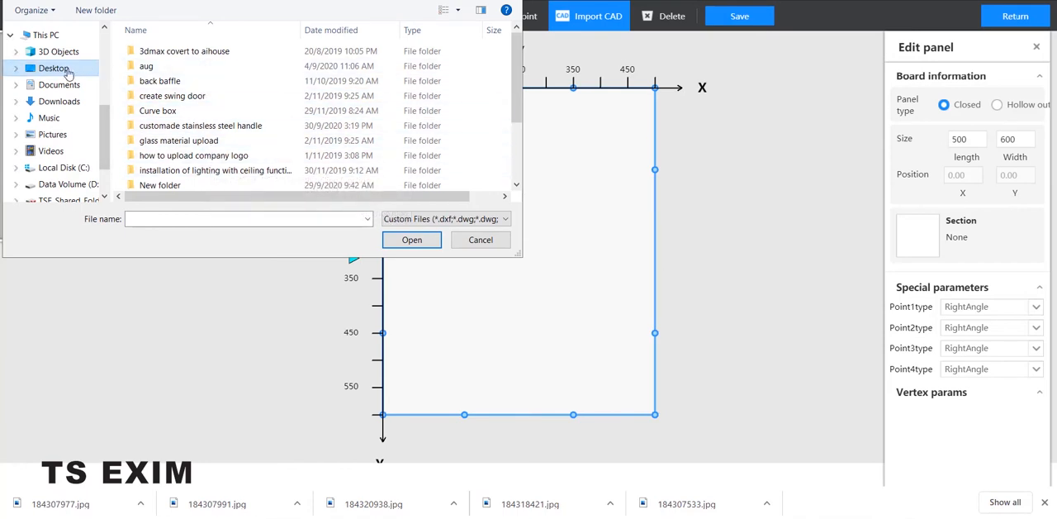
{"action": "scroll", "coordinate": [238, 116], "scroll_direction": "down", "scroll_amount": 10}
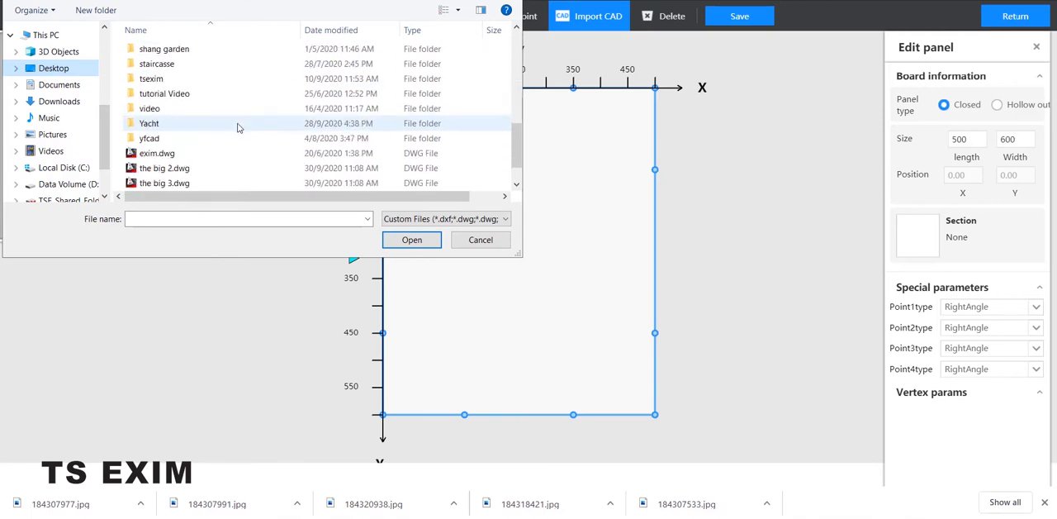
{"action": "scroll", "coordinate": [237, 128], "scroll_direction": "down", "scroll_amount": 1}
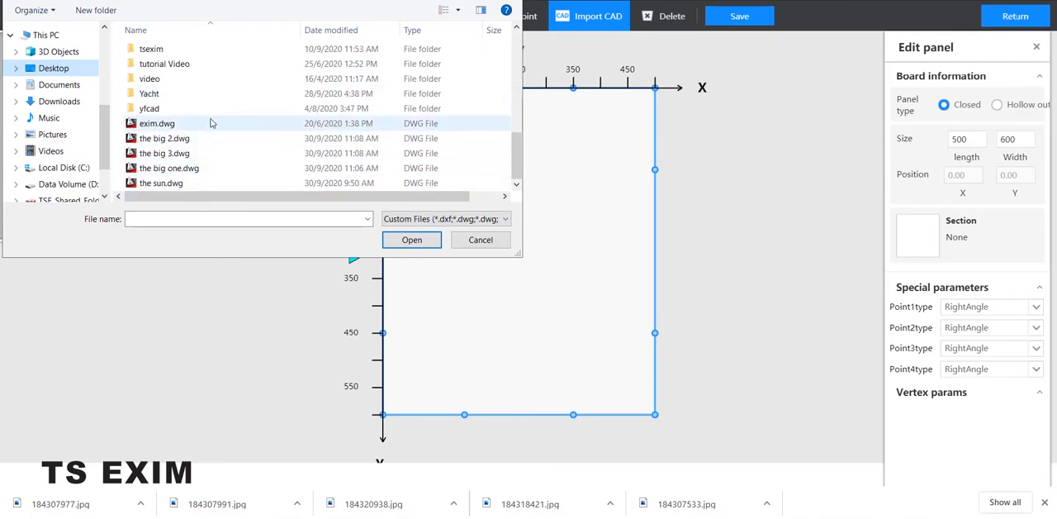
{"action": "scroll", "coordinate": [212, 122], "scroll_direction": "up", "scroll_amount": 3}
{"action": "scroll", "coordinate": [206, 98], "scroll_direction": "up", "scroll_amount": 5}
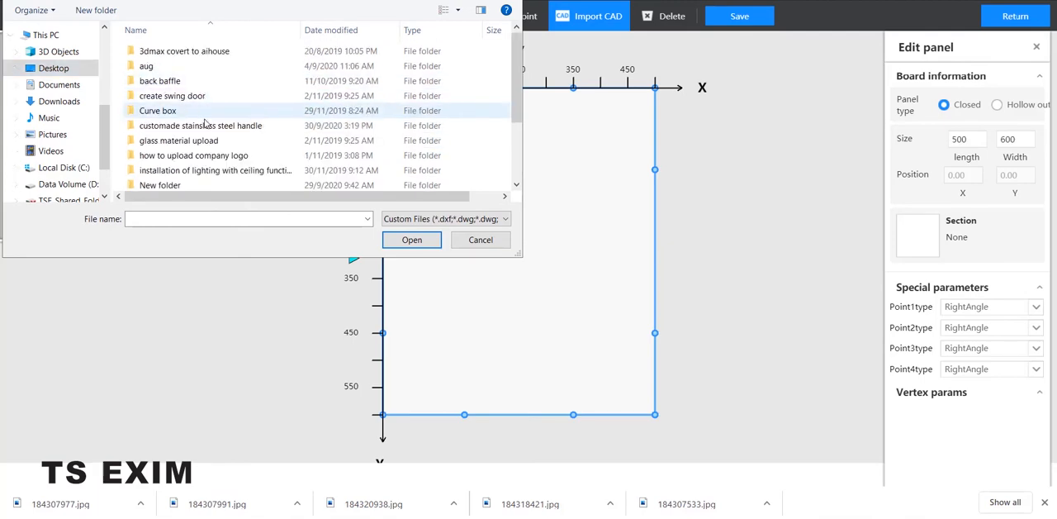
Step: Open the auto gate tutorial subfolder in the oct folder and import curve.dxf as the panel outline
{"action": "scroll", "coordinate": [207, 130], "scroll_direction": "down", "scroll_amount": 1}
{"action": "scroll", "coordinate": [197, 181], "scroll_direction": "down", "scroll_amount": 1}
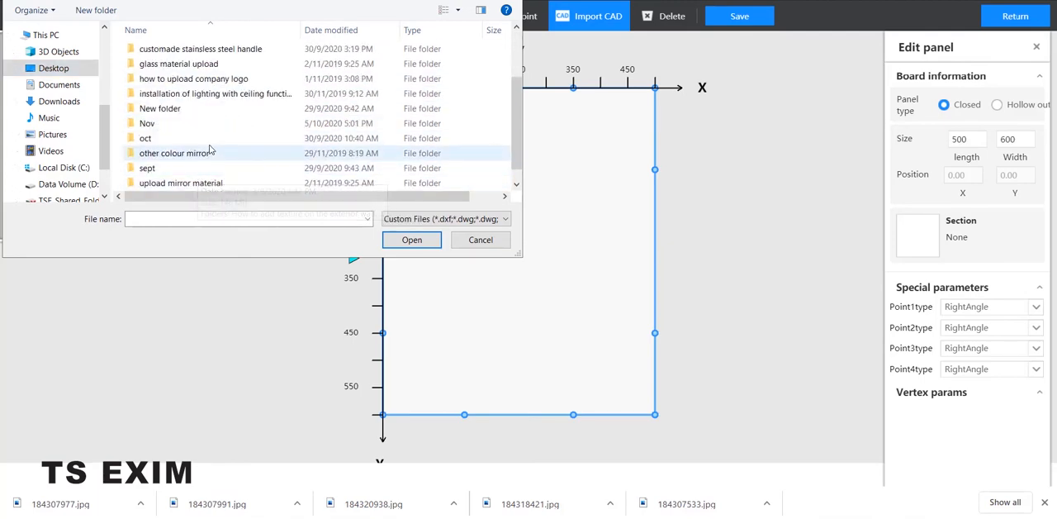
{"action": "double_click", "coordinate": [272, 142]}
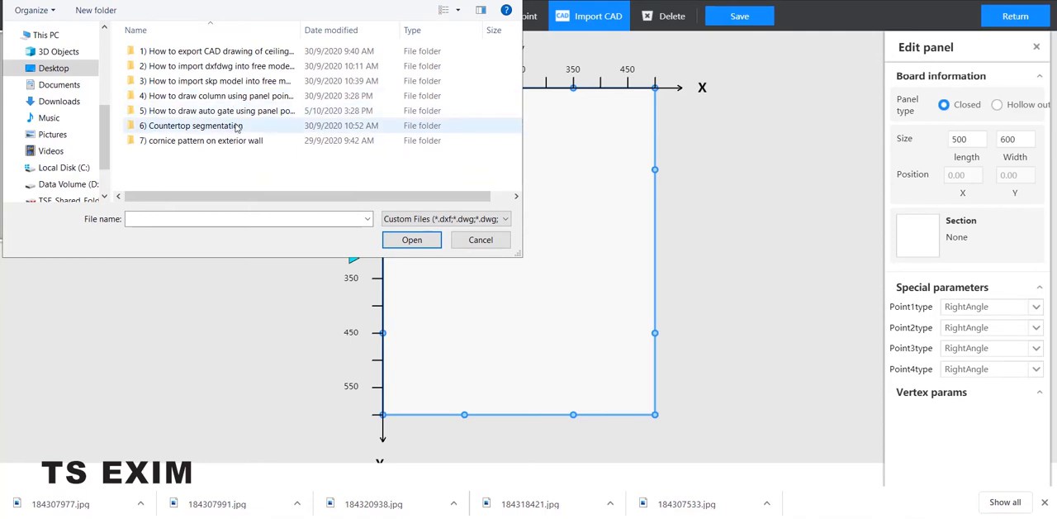
{"action": "double_click", "coordinate": [235, 111]}
{"action": "left_click", "coordinate": [178, 90]}
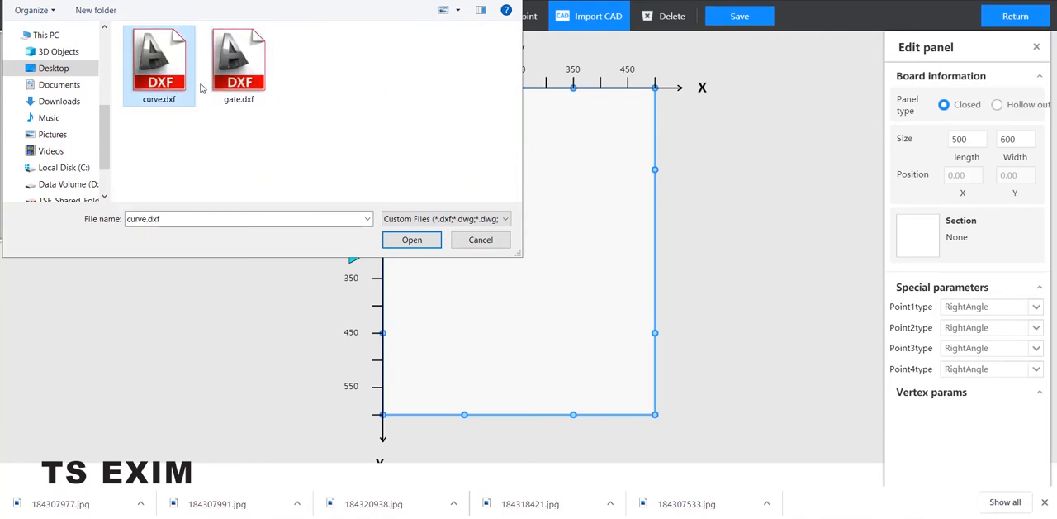
{"action": "left_click", "coordinate": [412, 243]}
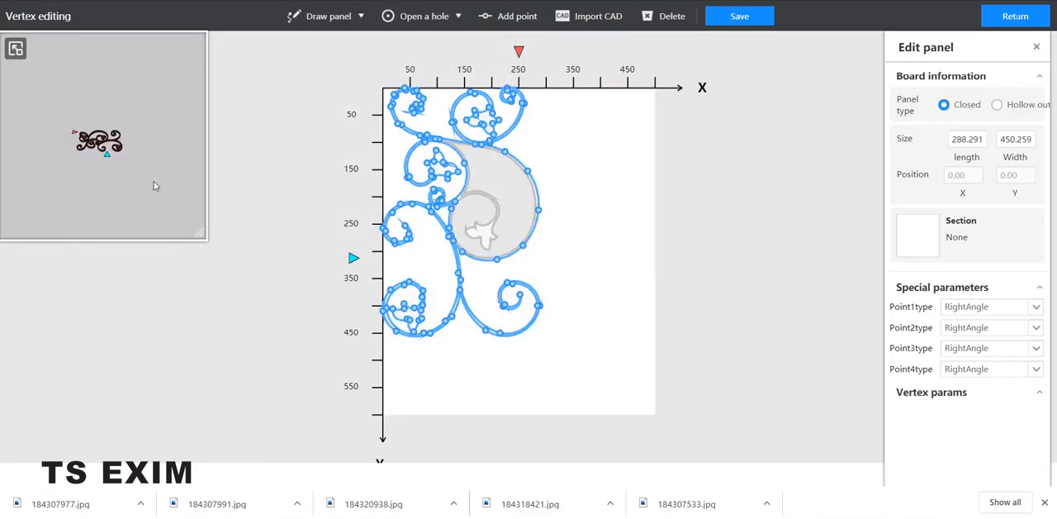
Step: Check the imported scroll shape in the 3D preview, save the panel and exit to the room
{"action": "right_click_drag", "start_coordinate": [153, 181], "coordinate": [159, 201]}
{"action": "scroll", "coordinate": [159, 198], "scroll_direction": "up", "scroll_amount": 8}
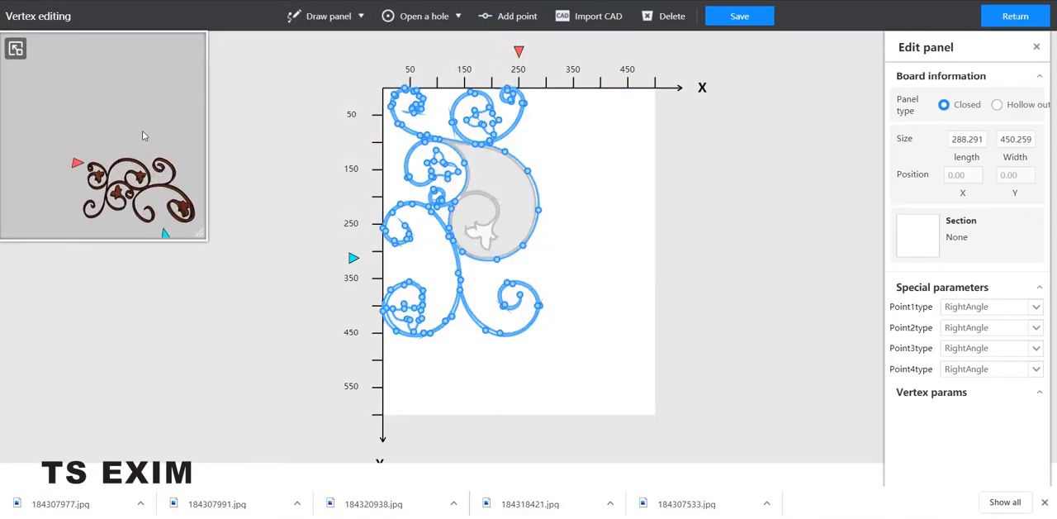
{"action": "scroll", "coordinate": [124, 115], "scroll_direction": "down", "scroll_amount": 3}
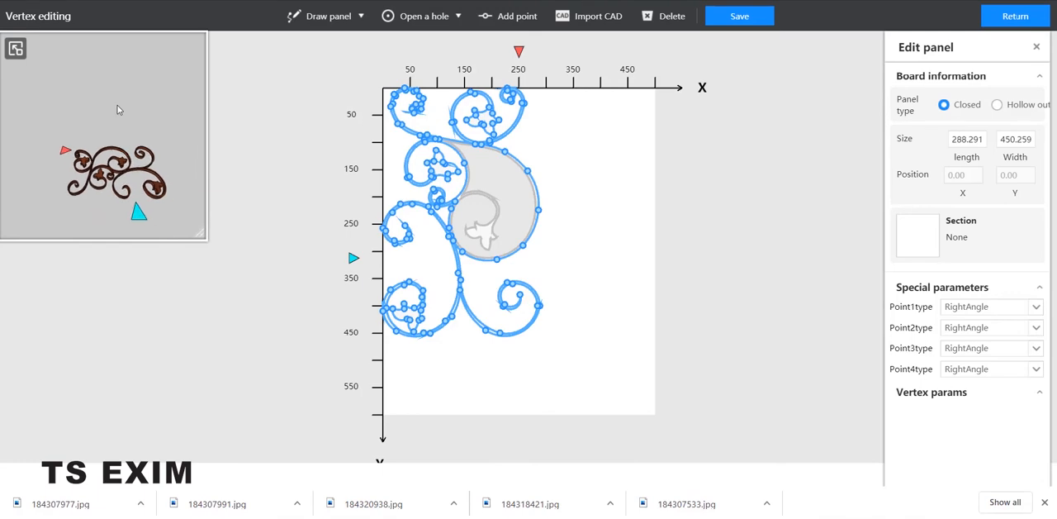
{"action": "left_click", "coordinate": [748, 17]}
{"action": "left_click", "coordinate": [1031, 16]}
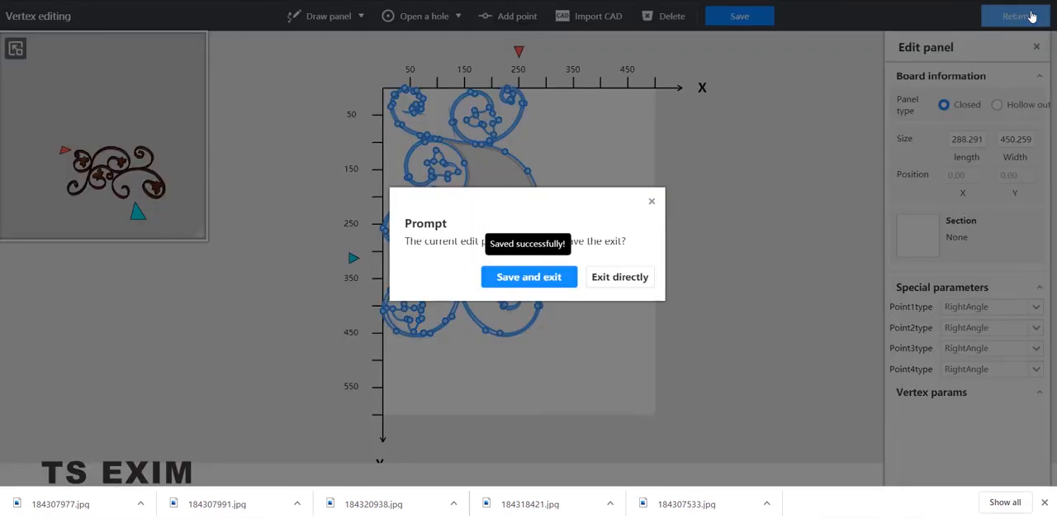
{"action": "left_click", "coordinate": [530, 277]}
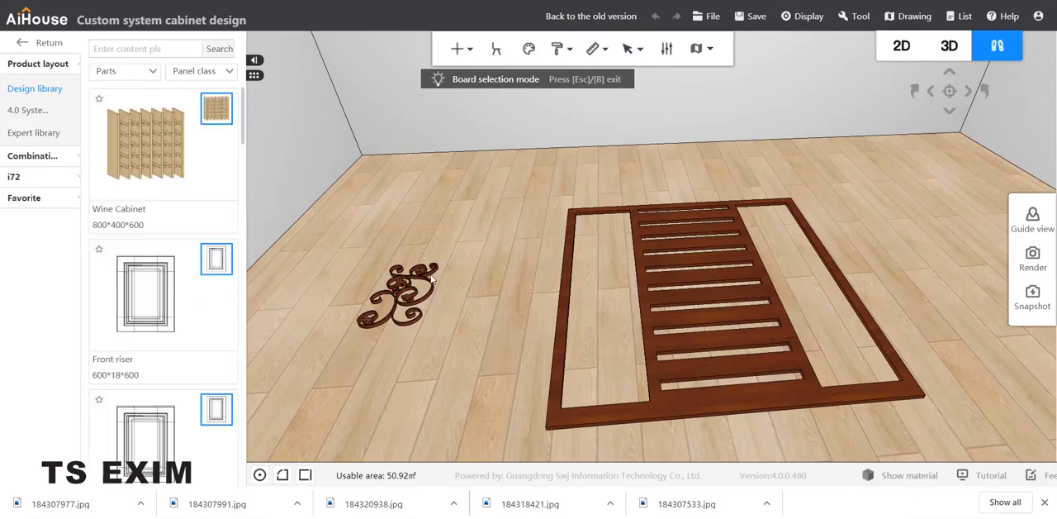
Step: Select the scroll board and move it with three-axis movement sideways into the gate's left tall opening
{"action": "left_click", "coordinate": [452, 292]}
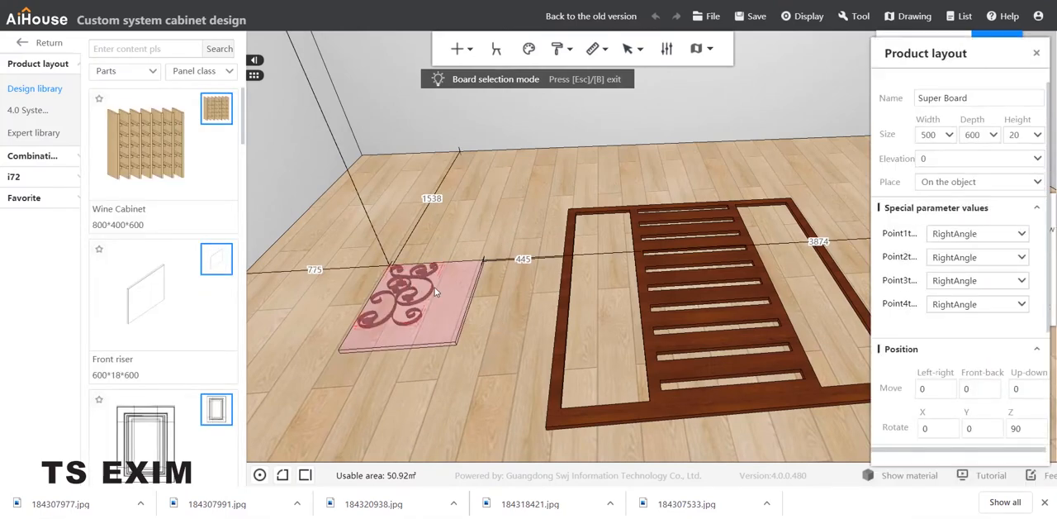
{"action": "key", "text": "Escape"}
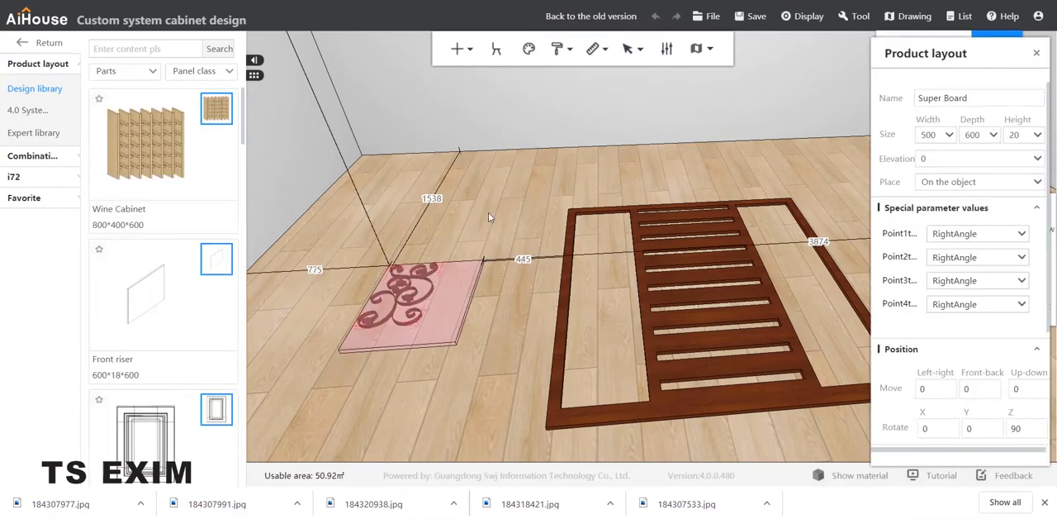
{"action": "key", "text": "c"}
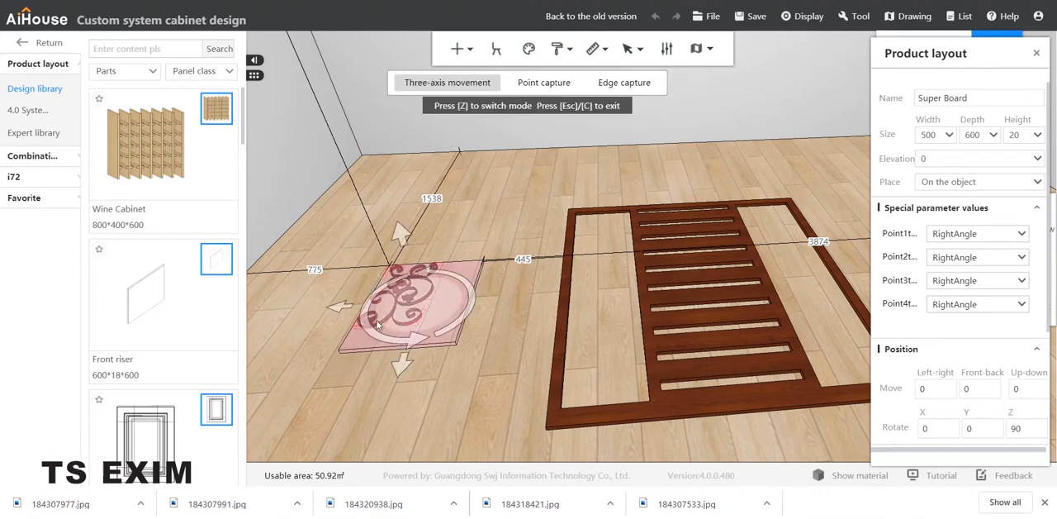
{"action": "left_click_drag", "start_coordinate": [366, 306], "coordinate": [563, 302]}
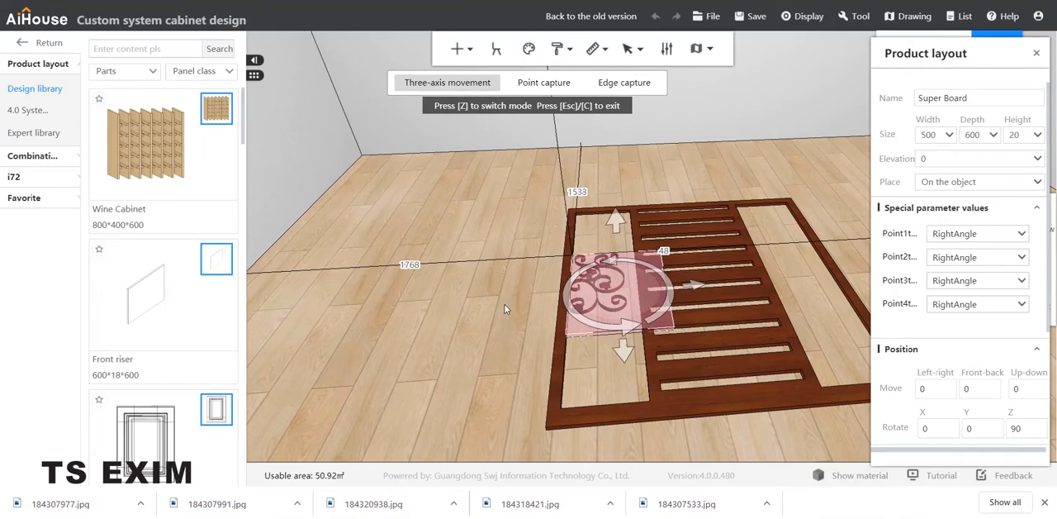
Step: Slide the scroll board toward the far end of the left opening so it sits against the frame's upper corner
{"action": "left_click_drag", "start_coordinate": [506, 309], "coordinate": [454, 446]}
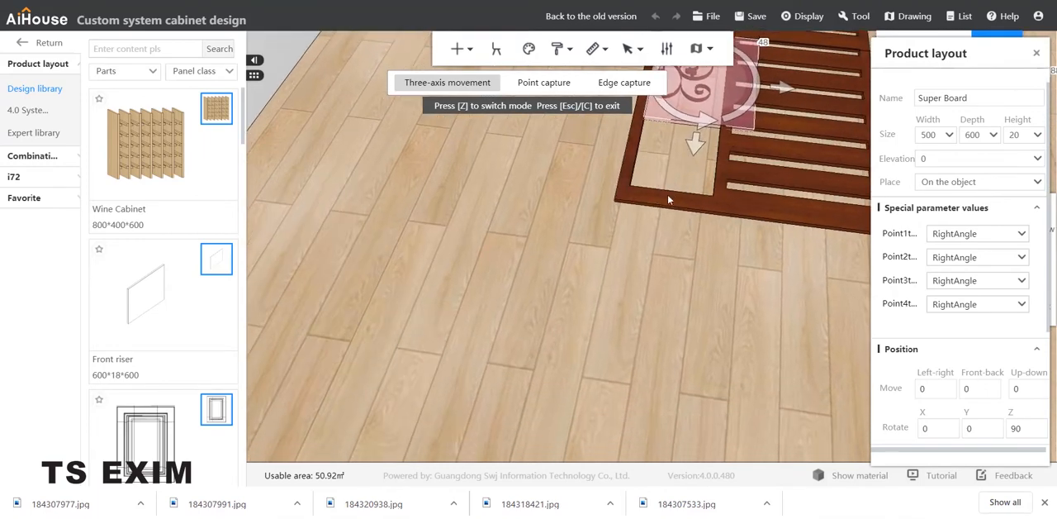
{"action": "left_click_drag", "start_coordinate": [669, 199], "coordinate": [638, 247]}
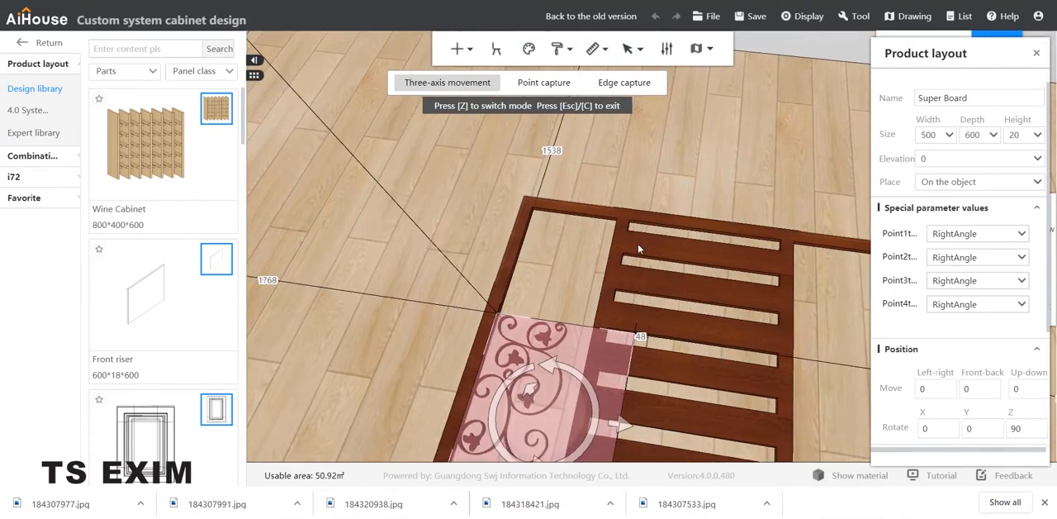
{"action": "right_click_drag", "start_coordinate": [637, 246], "coordinate": [640, 238]}
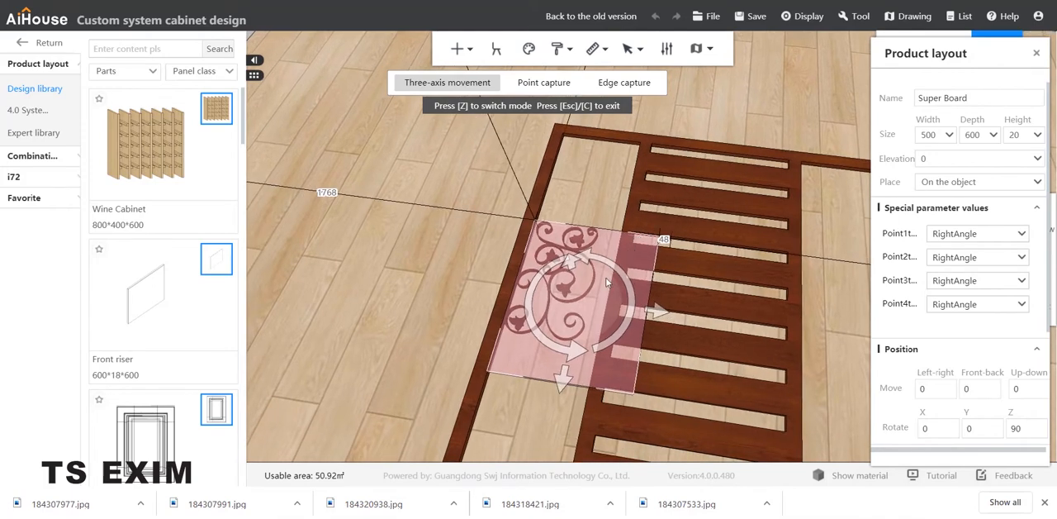
{"action": "left_click_drag", "start_coordinate": [573, 357], "coordinate": [611, 256]}
{"action": "right_click_drag", "start_coordinate": [417, 205], "coordinate": [426, 236]}
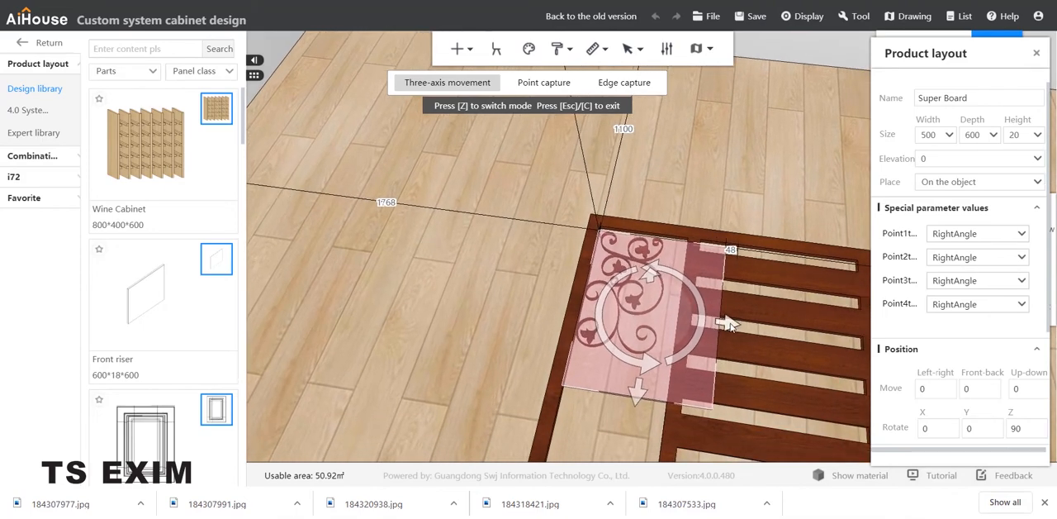
{"action": "left_click_drag", "start_coordinate": [731, 327], "coordinate": [501, 331]}
{"action": "right_click_drag", "start_coordinate": [528, 312], "coordinate": [545, 336]}
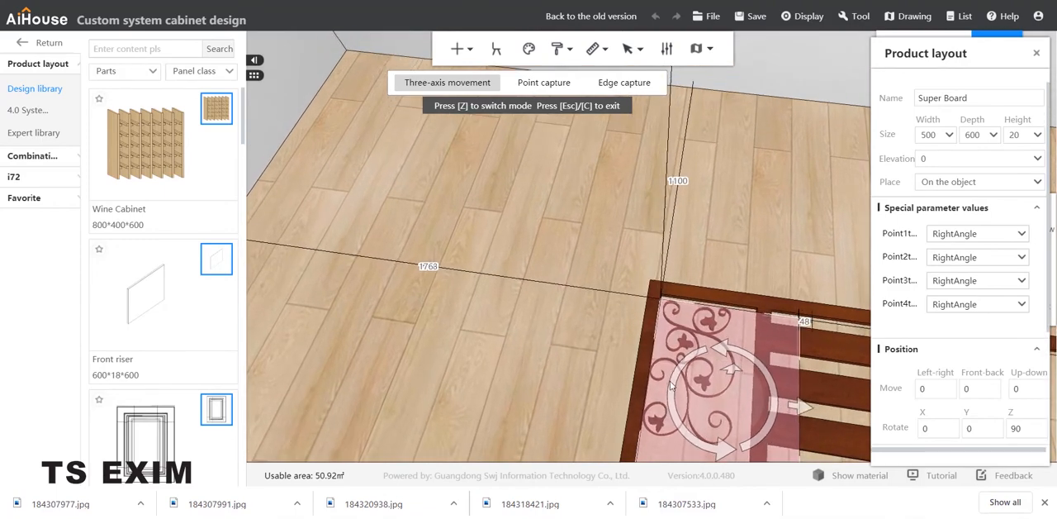
{"action": "right_click_drag", "start_coordinate": [593, 390], "coordinate": [588, 386]}
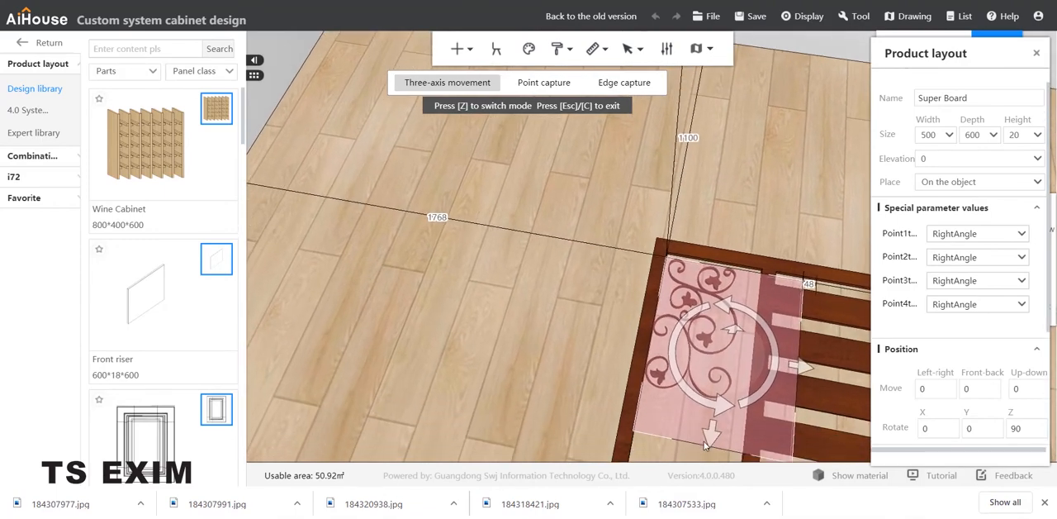
{"action": "left_click_drag", "start_coordinate": [712, 438], "coordinate": [708, 431]}
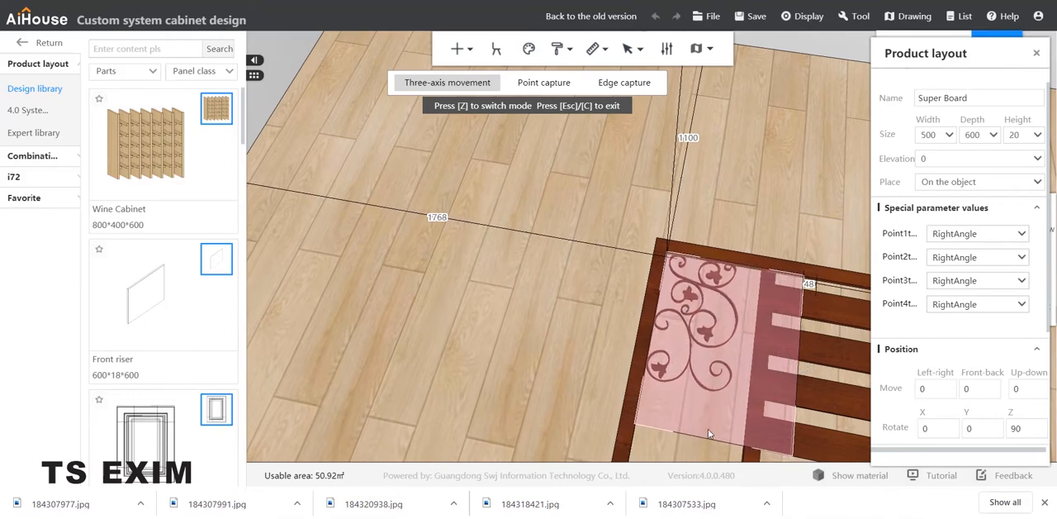
{"action": "left_click", "coordinate": [565, 350]}
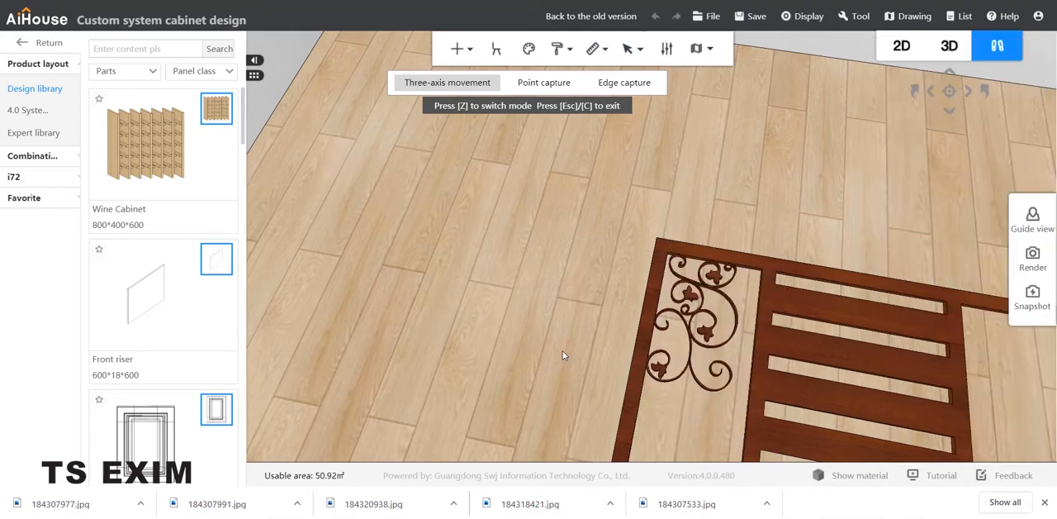
Step: Duplicate the scroll board and move the copy into the left opening just below the first ornament
{"action": "middle_click_drag", "start_coordinate": [564, 340], "coordinate": [547, 320]}
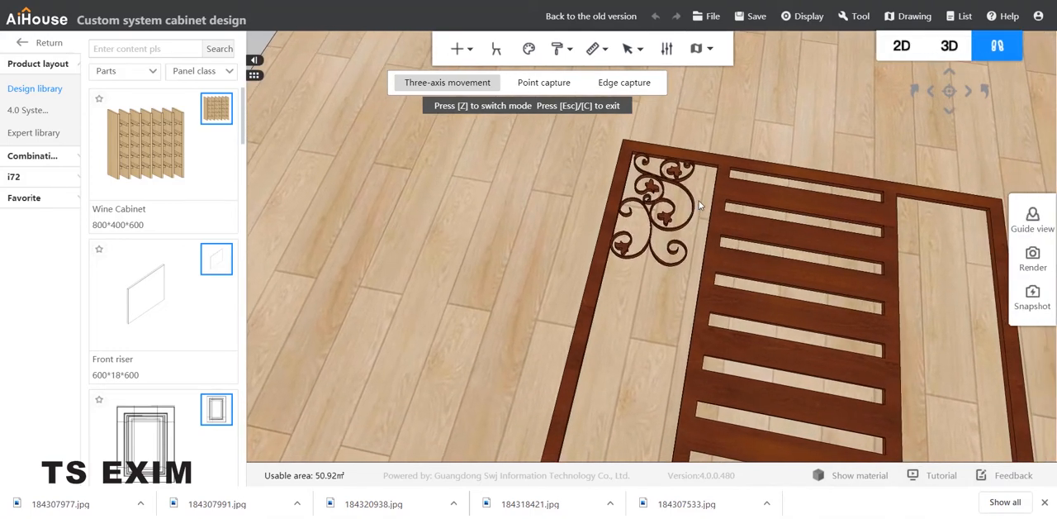
{"action": "left_click", "coordinate": [650, 193]}
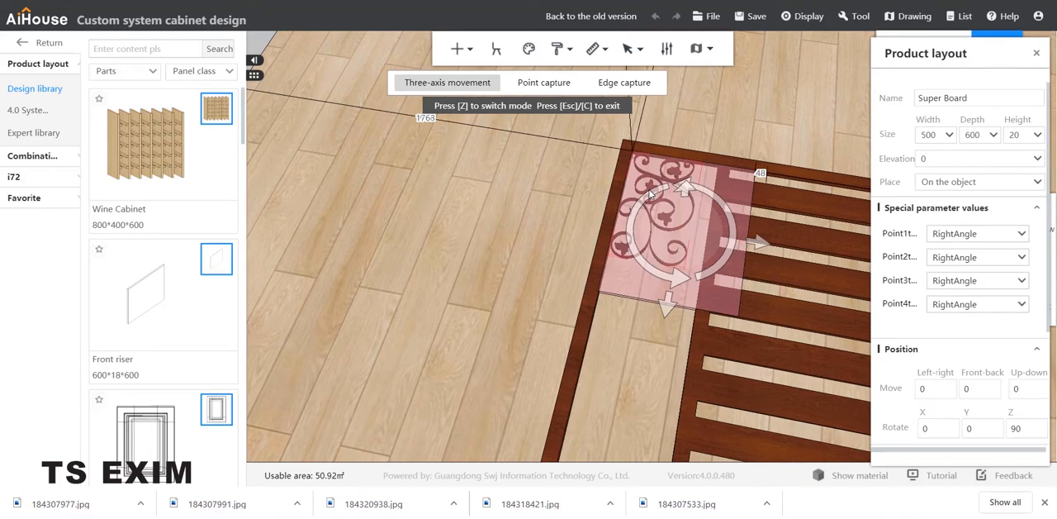
{"action": "left_click_drag", "start_coordinate": [650, 193], "coordinate": [734, 296]}
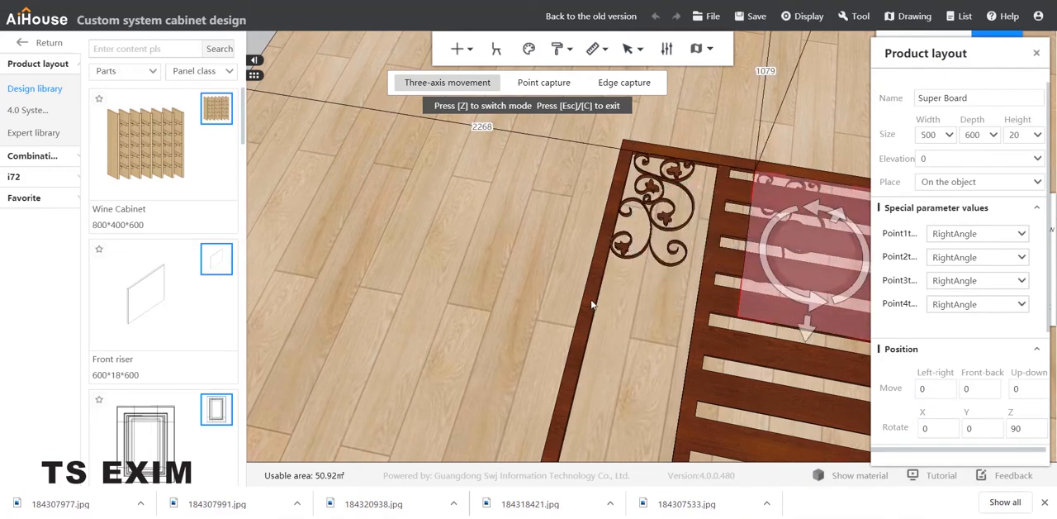
{"action": "middle_click_drag", "start_coordinate": [592, 305], "coordinate": [601, 385]}
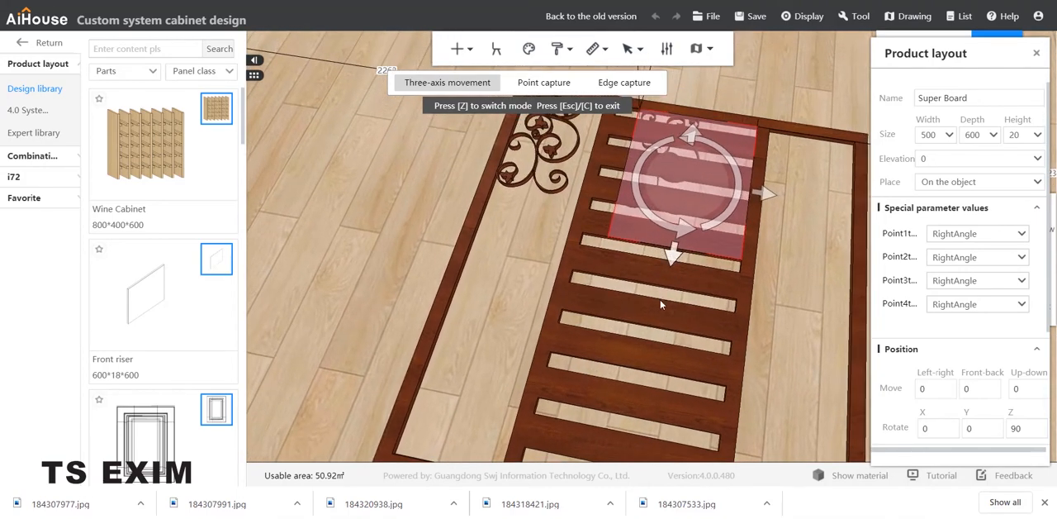
{"action": "left_click_drag", "start_coordinate": [671, 258], "coordinate": [665, 376]}
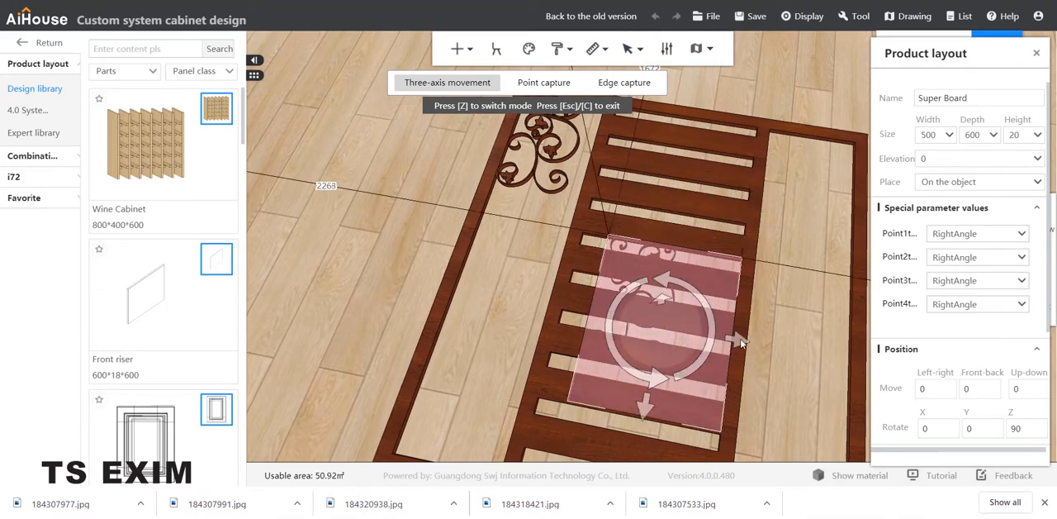
{"action": "left_click_drag", "start_coordinate": [691, 321], "coordinate": [573, 299]}
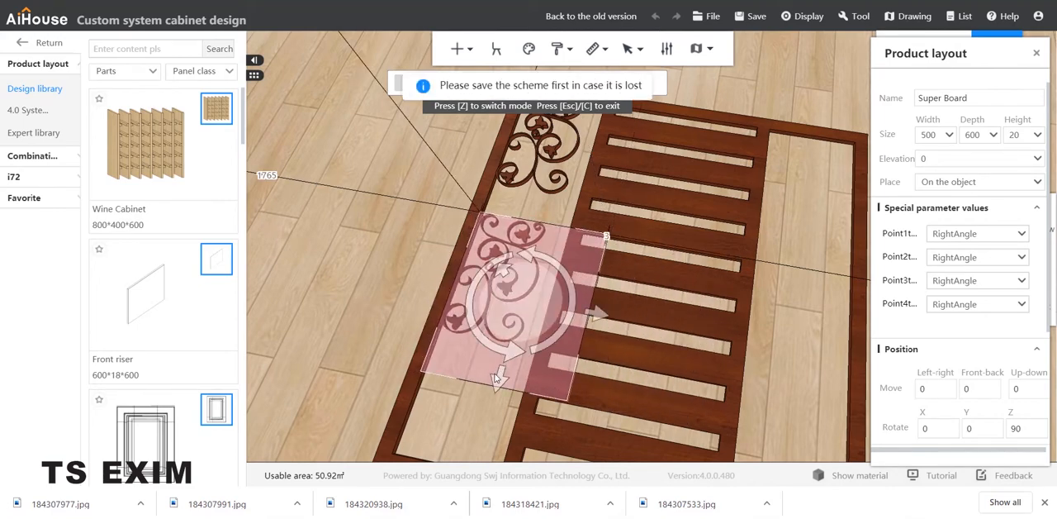
Step: Slide the second scroll board along the left opening until its ornament meets the end of the first one
{"action": "left_click_drag", "start_coordinate": [510, 363], "coordinate": [522, 326]}
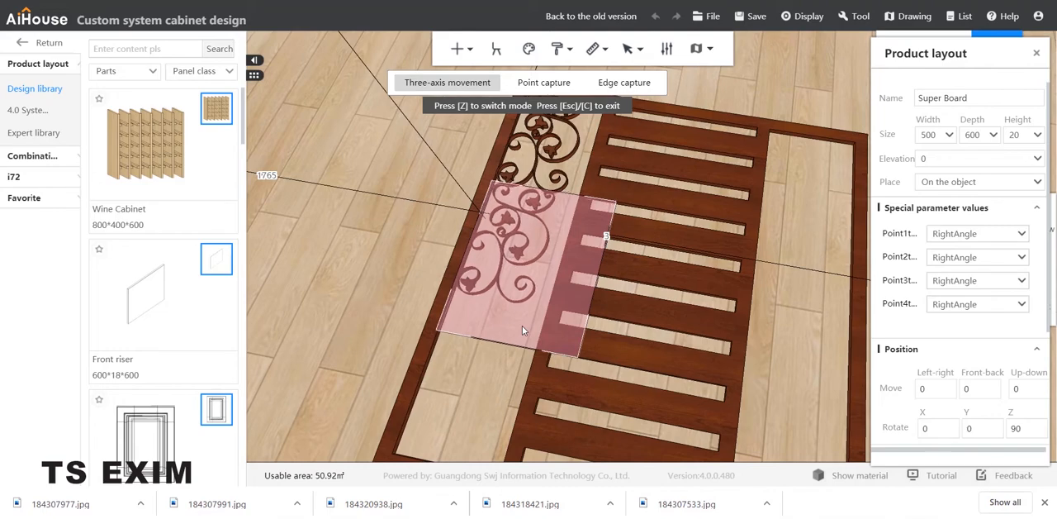
{"action": "key", "text": "w"}
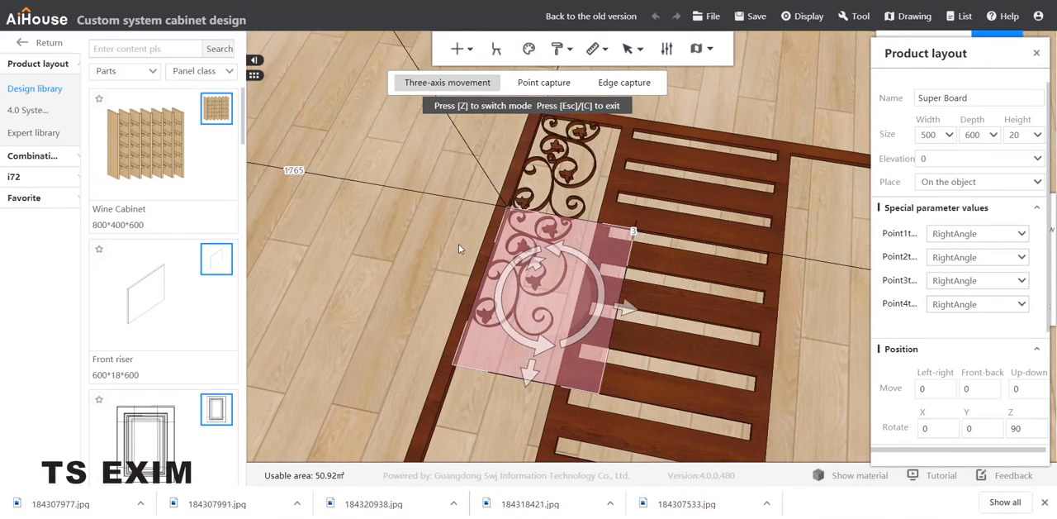
{"action": "key", "text": "a"}
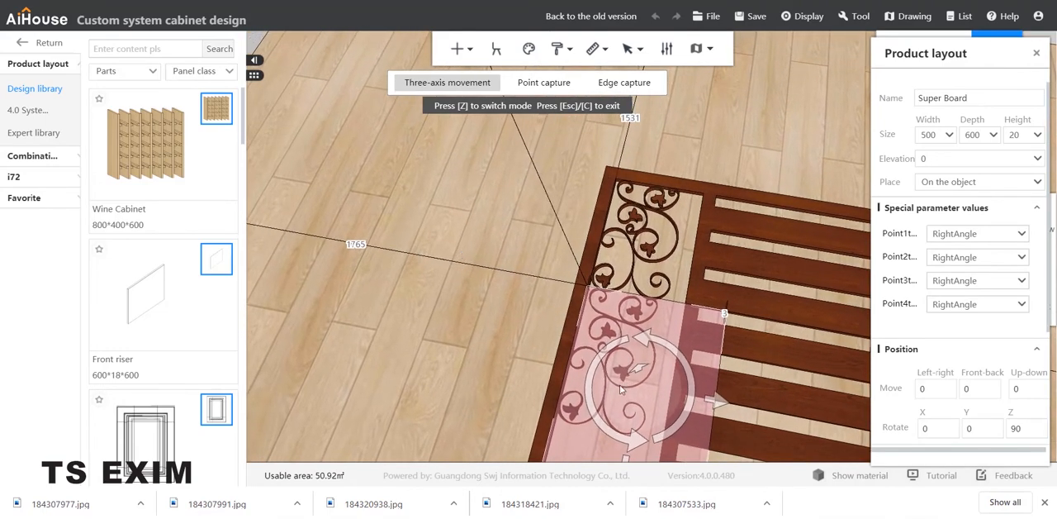
{"action": "key", "text": "s"}
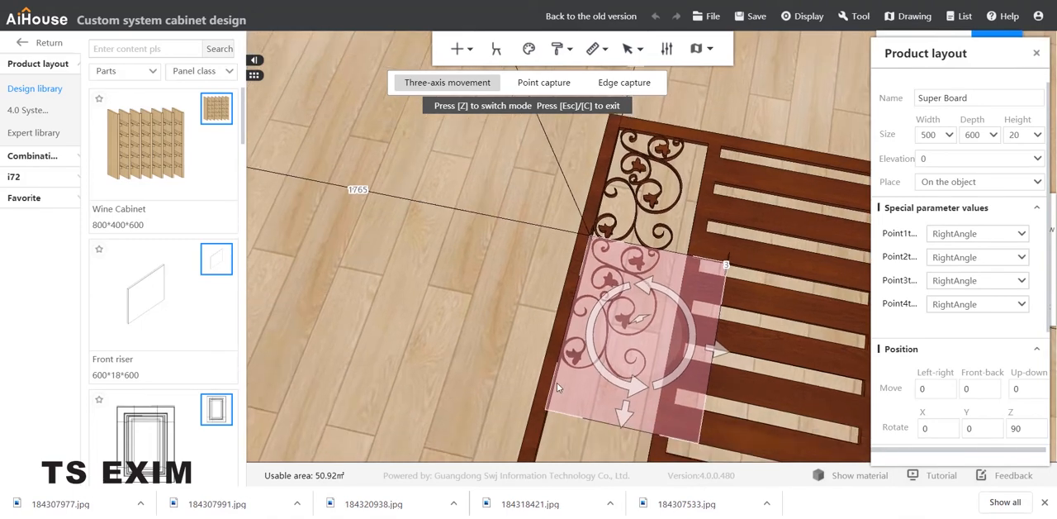
{"action": "left_click_drag", "start_coordinate": [625, 406], "coordinate": [623, 406]}
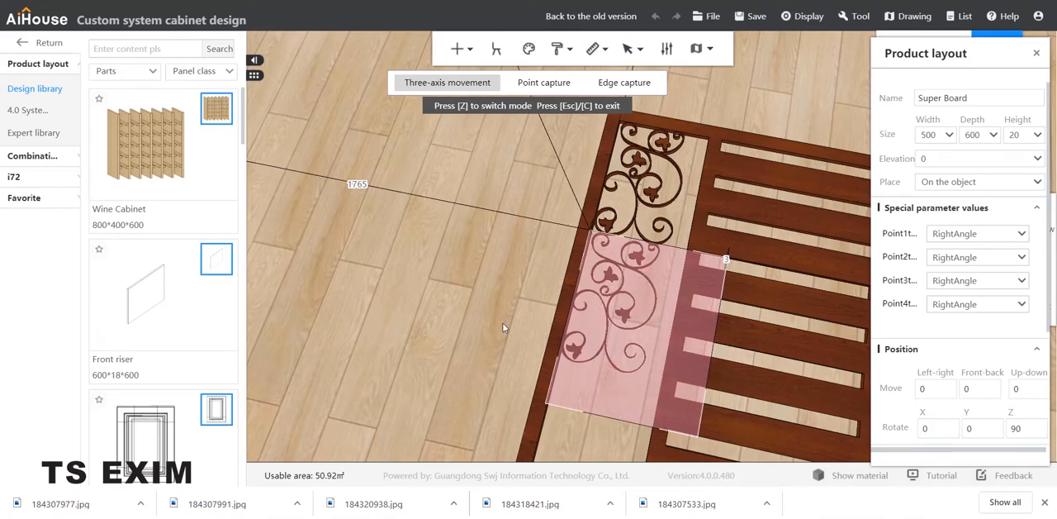
{"action": "left_click", "coordinate": [502, 326]}
{"action": "right_click_drag", "start_coordinate": [504, 322], "coordinate": [503, 295]}
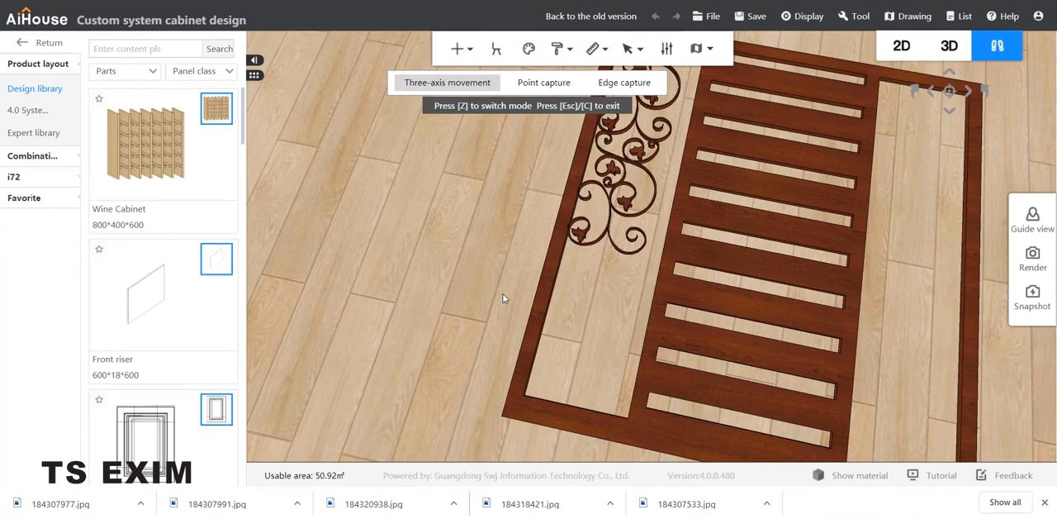
Step: Duplicate the second scroll board and position the copy directly below it at the lower end of the left opening
{"action": "left_click", "coordinate": [615, 171]}
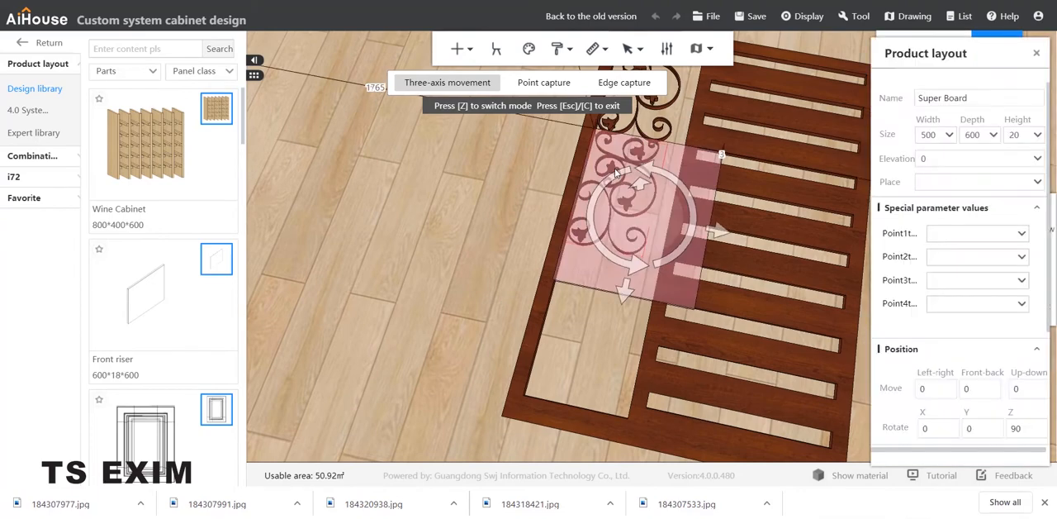
{"action": "left_click_drag", "start_coordinate": [731, 212], "coordinate": [868, 243]}
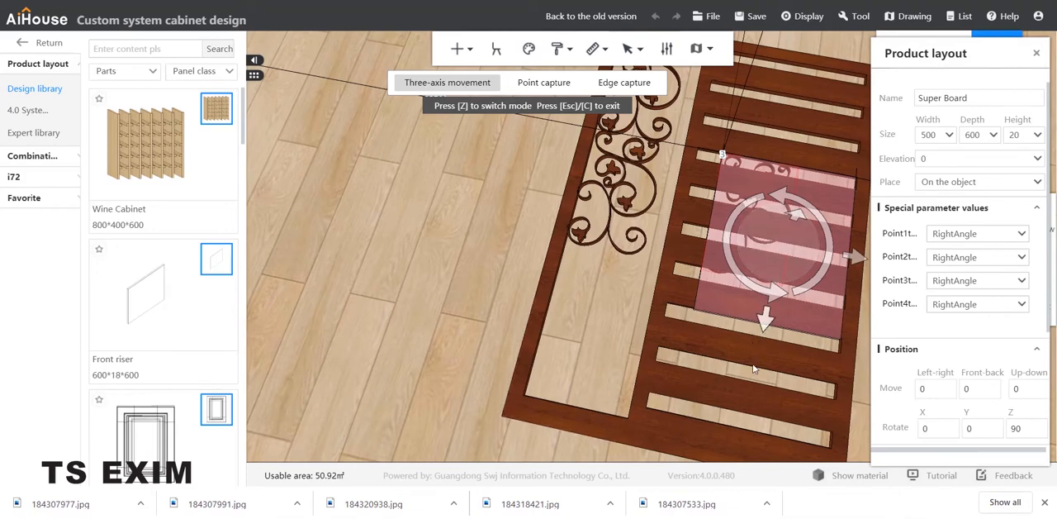
{"action": "left_click_drag", "start_coordinate": [763, 322], "coordinate": [717, 450]}
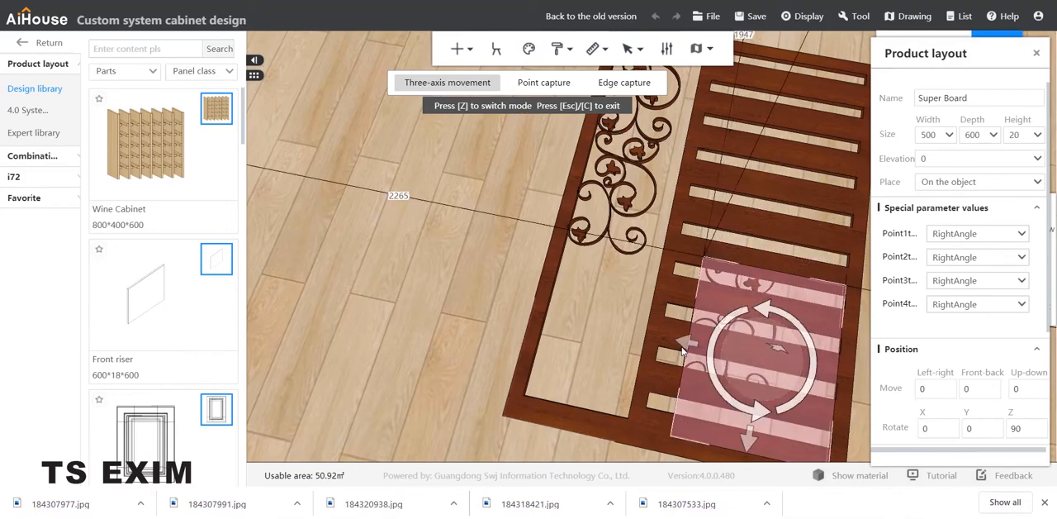
{"action": "left_click_drag", "start_coordinate": [605, 337], "coordinate": [512, 308]}
{"action": "left_click", "coordinate": [648, 325]}
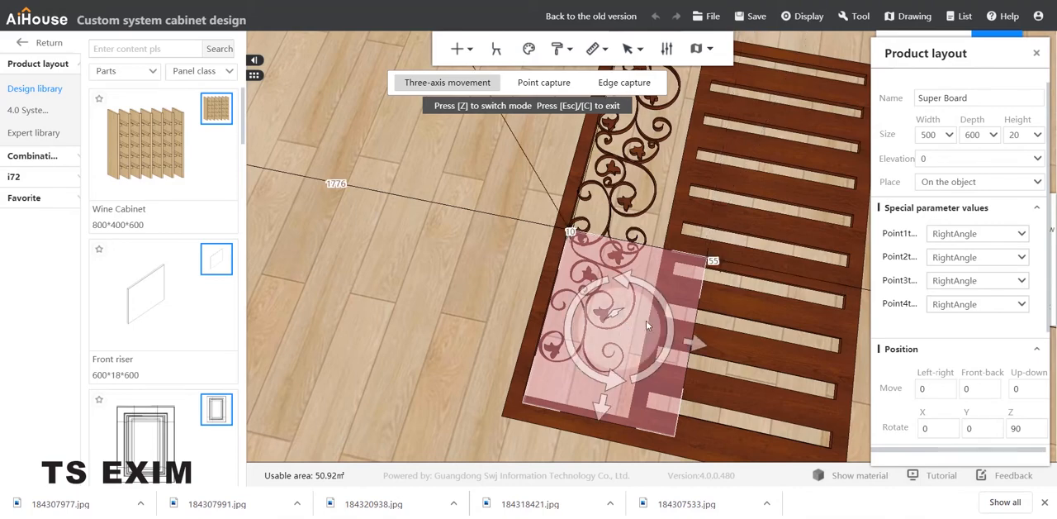
{"action": "mouse_move", "coordinate": [607, 410]}
{"action": "left_mouse_down"}
{"action": "mouse_move", "coordinate": [595, 432]}
{"action": "mouse_move", "coordinate": [592, 419]}
{"action": "left_mouse_up"}
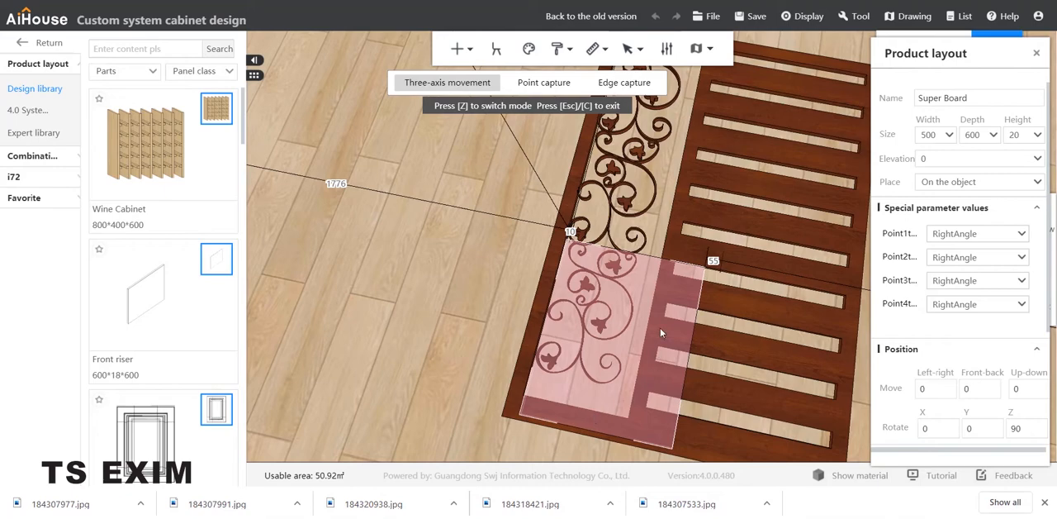
{"action": "left_click", "coordinate": [502, 266]}
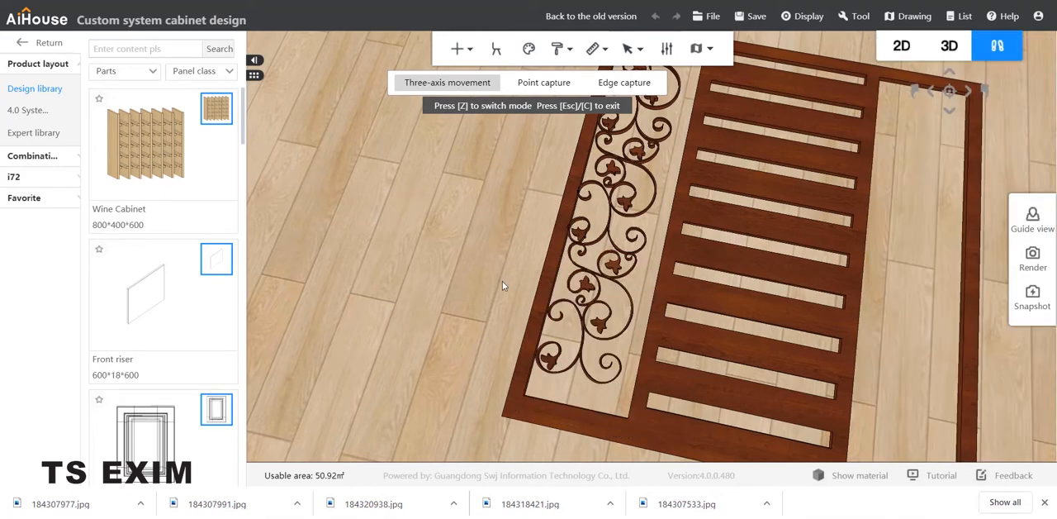
Step: Examine how the three scroll ornaments join and fit inside the gate's left opening
{"action": "scroll", "coordinate": [503, 285], "scroll_direction": "up", "scroll_amount": 2}
{"action": "scroll", "coordinate": [508, 272], "scroll_direction": "up", "scroll_amount": 1}
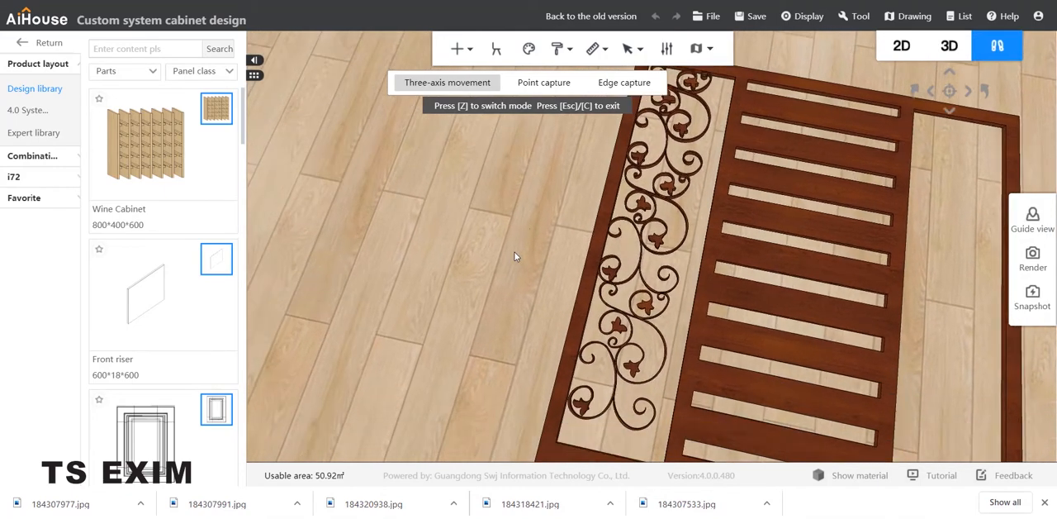
{"action": "left_click_drag", "start_coordinate": [515, 256], "coordinate": [531, 267]}
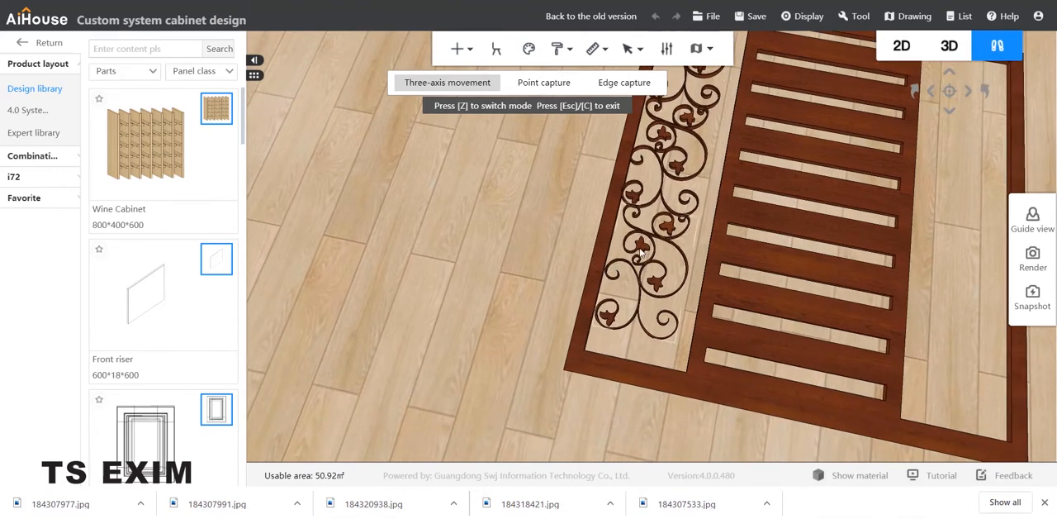
{"action": "left_click", "coordinate": [643, 343]}
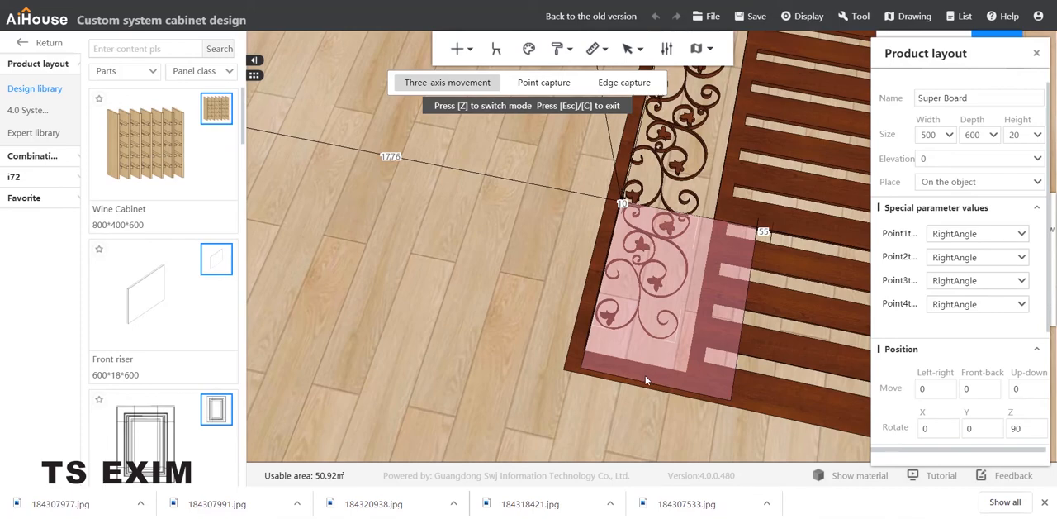
{"action": "left_click", "coordinate": [533, 271]}
{"action": "right_click_drag", "start_coordinate": [513, 302], "coordinate": [556, 268]}
{"action": "left_click_drag", "start_coordinate": [555, 268], "coordinate": [648, 336]}
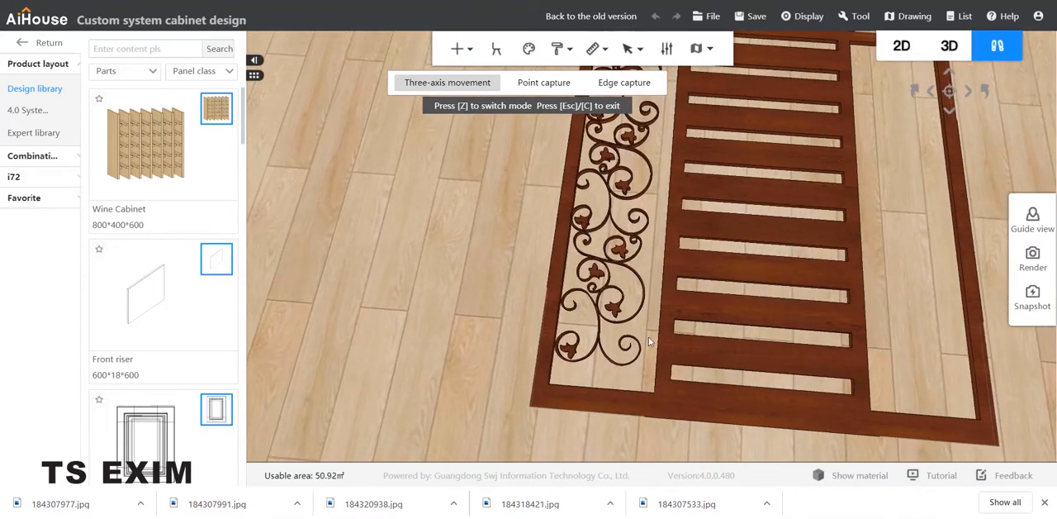
{"action": "left_click_drag", "start_coordinate": [694, 294], "coordinate": [679, 294]}
{"action": "scroll", "coordinate": [630, 241], "scroll_direction": "down", "scroll_amount": 3}
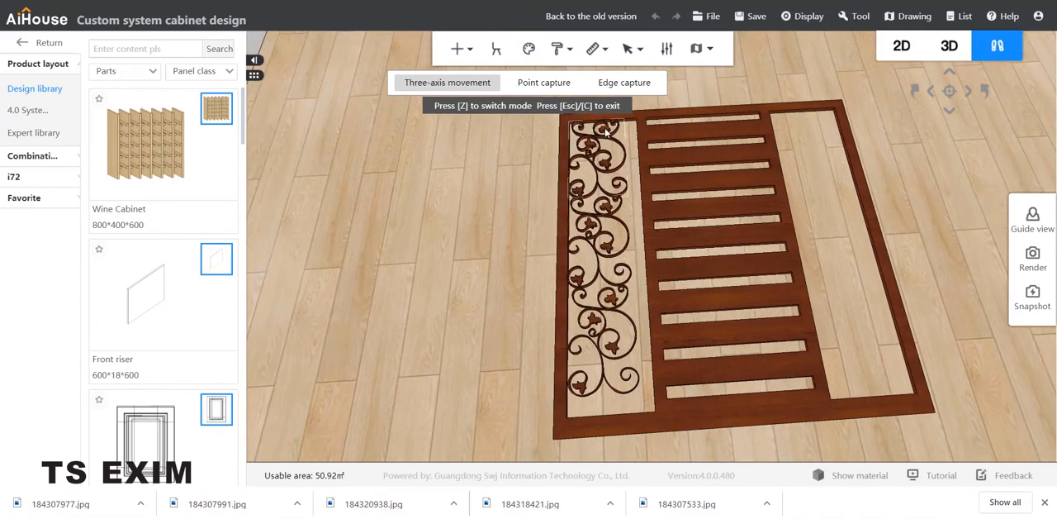
Step: Group the three scroll boards in the left opening into a combination and name it "pattern f"
{"action": "left_click", "coordinate": [605, 132]}
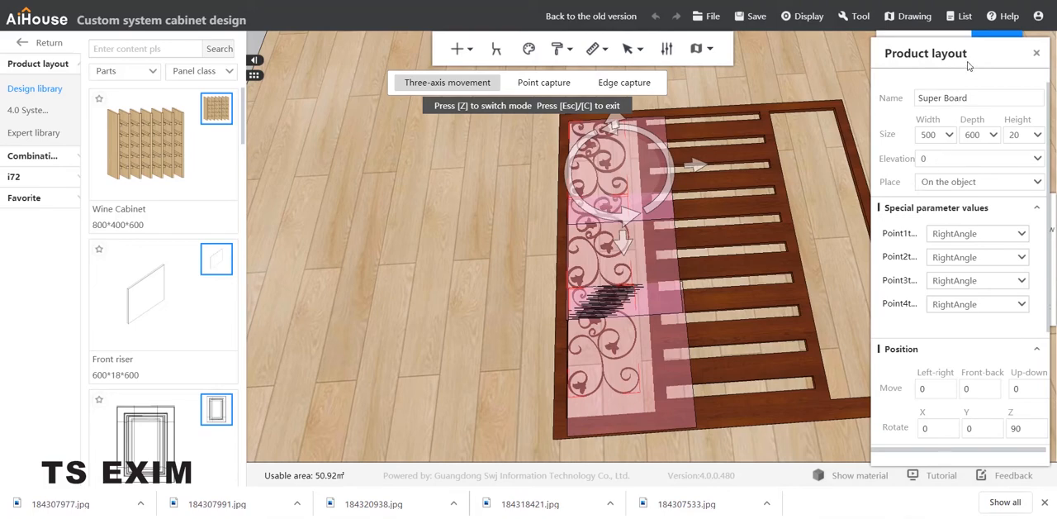
{"action": "key", "text": "ctrl+g"}
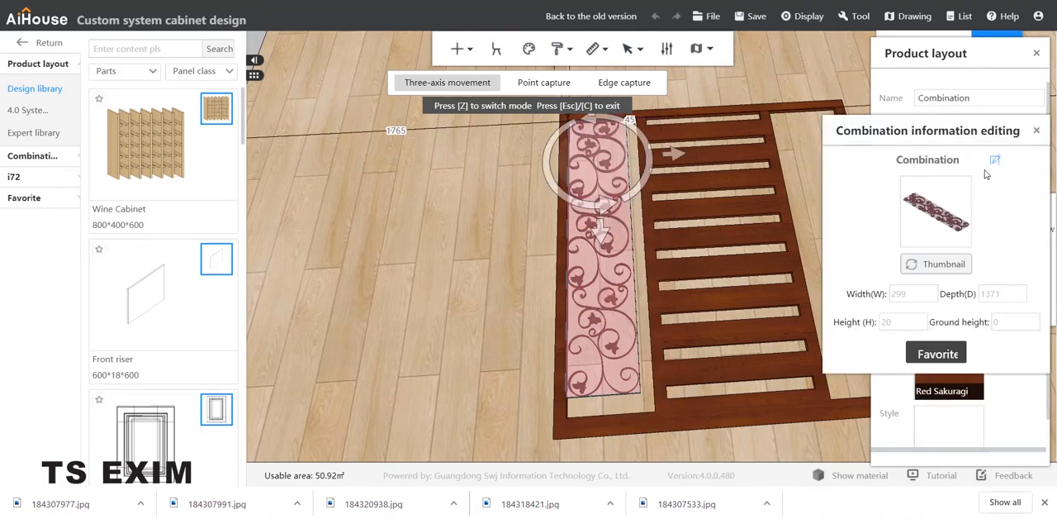
{"action": "left_click_drag", "start_coordinate": [910, 163], "coordinate": [866, 165]}
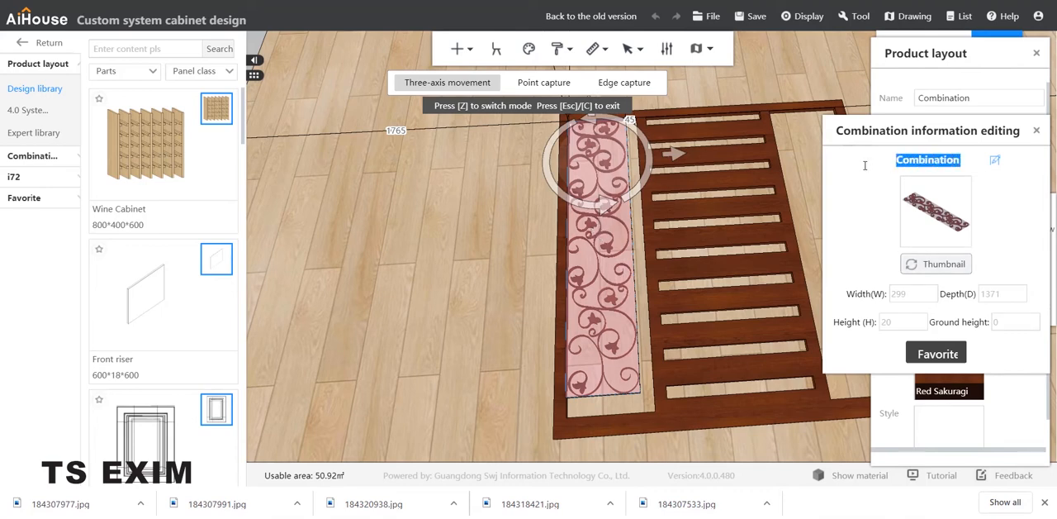
{"action": "type", "text": "P"}
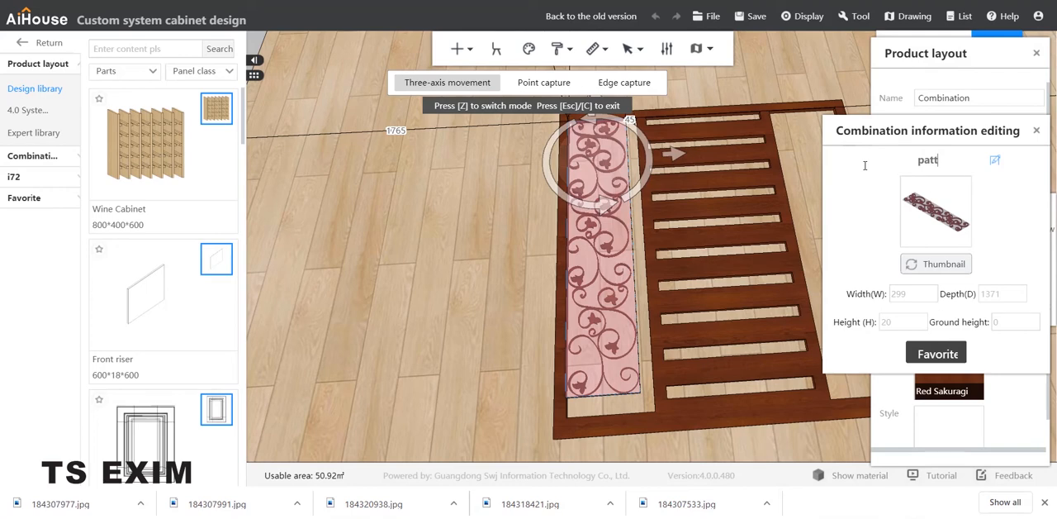
{"action": "type", "text": "attw"}
{"action": "key", "text": "BackSpace"}
{"action": "type", "text": "ern f"}
Step: Save the pattern f combination to favorites under a new category named "gatedcor"
{"action": "left_click", "coordinate": [936, 351]}
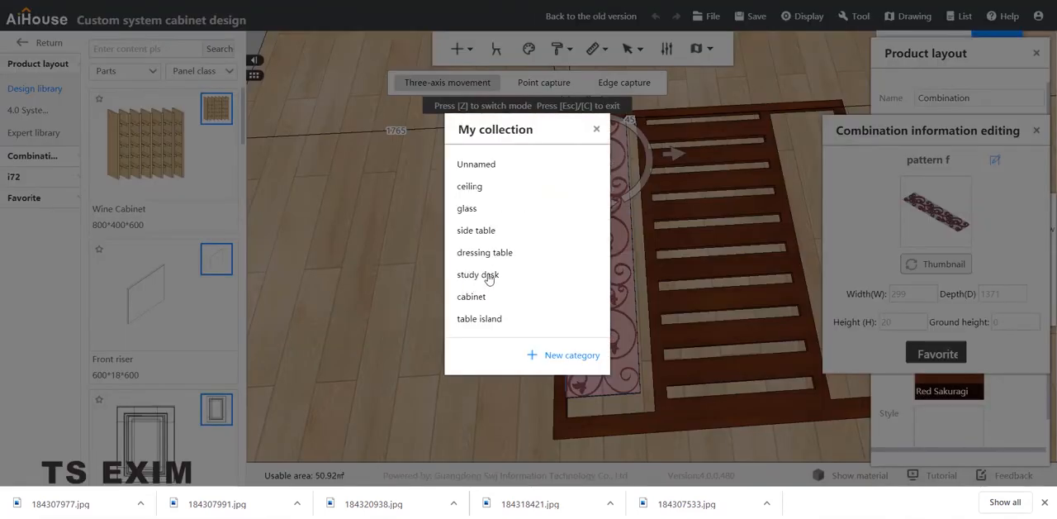
{"action": "left_click", "coordinate": [549, 354]}
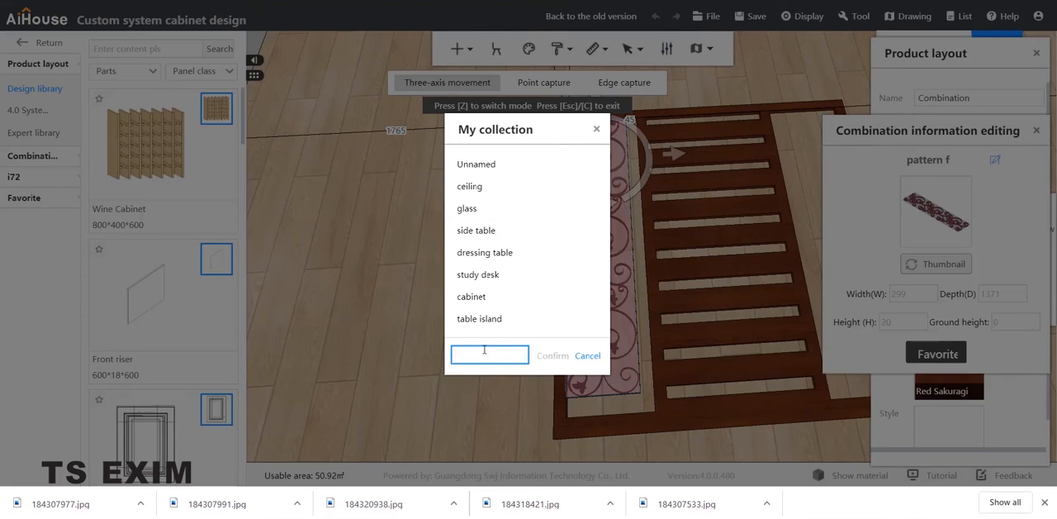
{"action": "type", "text": "gatedoor"}
{"action": "left_click", "coordinate": [553, 357]}
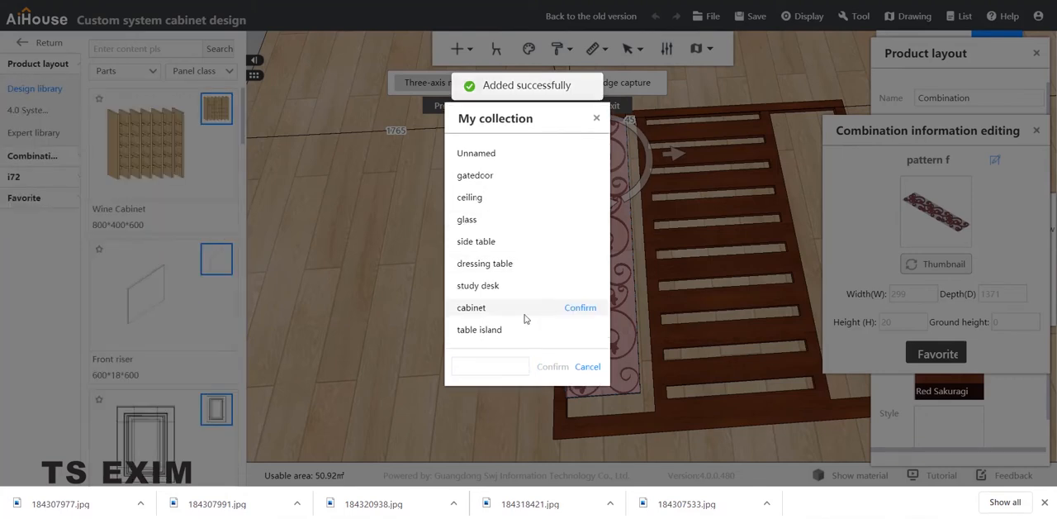
{"action": "mouse_move", "coordinate": [531, 285]}
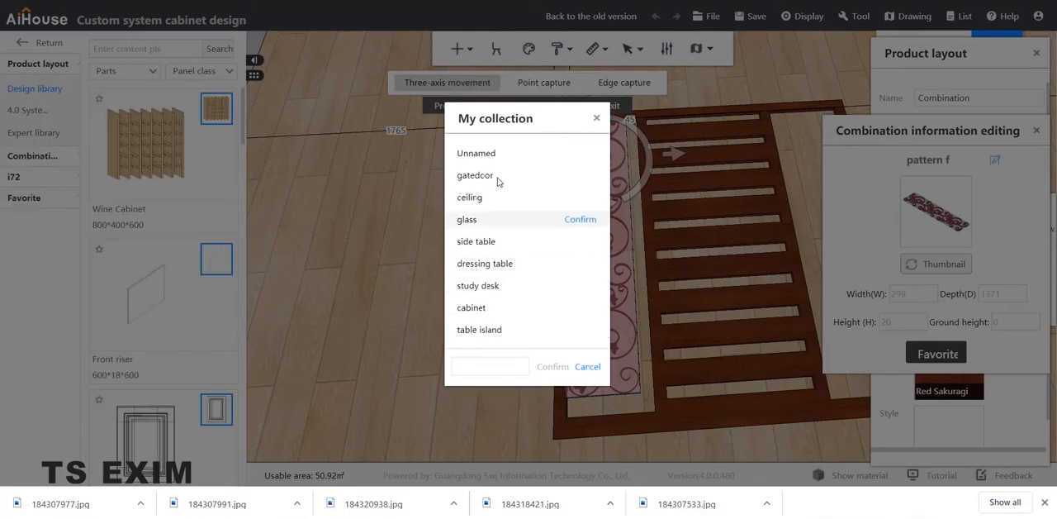
{"action": "mouse_move", "coordinate": [505, 181]}
{"action": "left_click", "coordinate": [580, 176]}
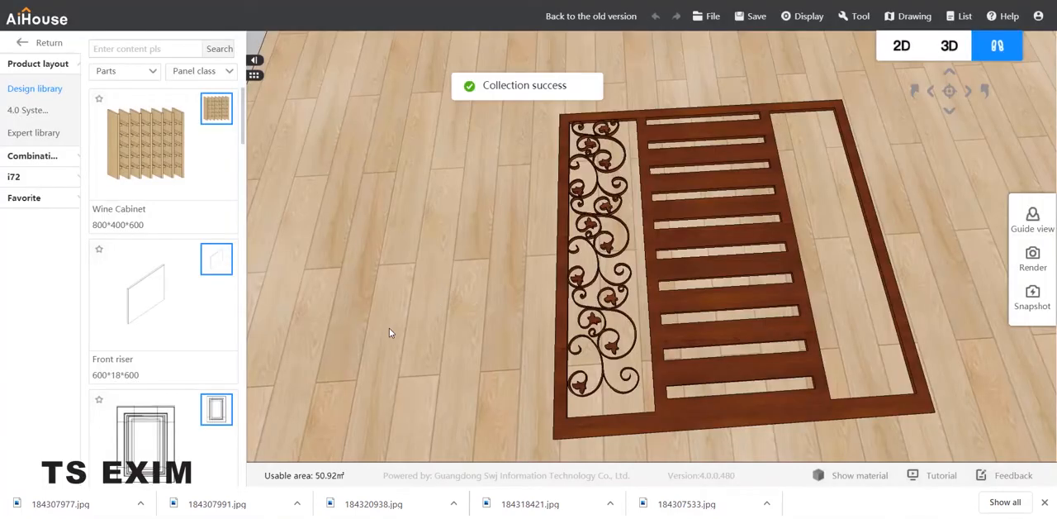
{"action": "key", "text": "d"}
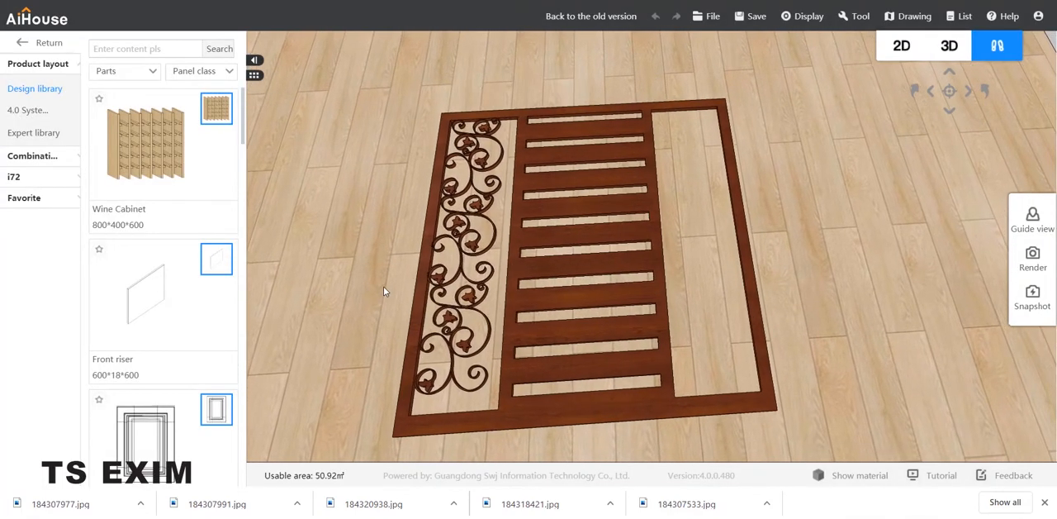
{"action": "left_click", "coordinate": [469, 147]}
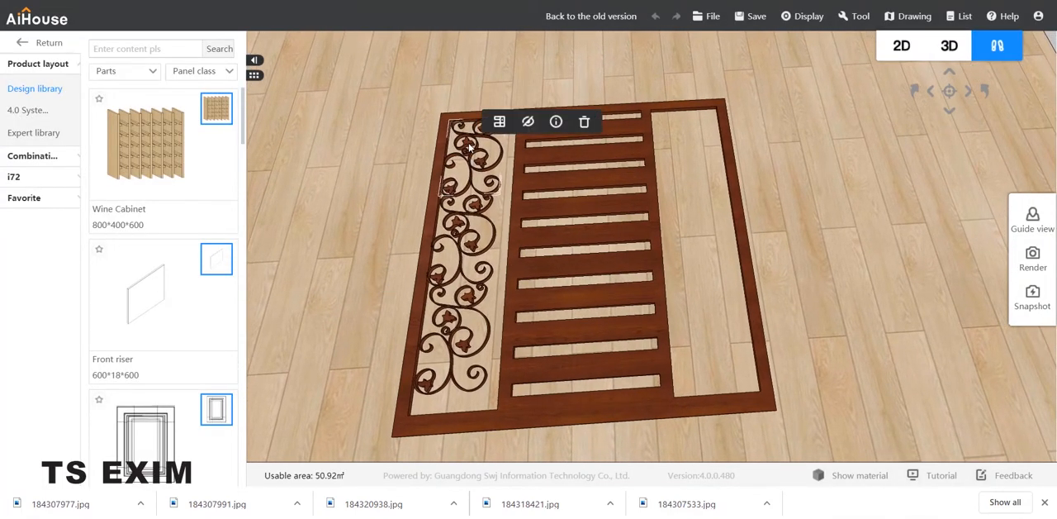
{"action": "left_click", "coordinate": [464, 234]}
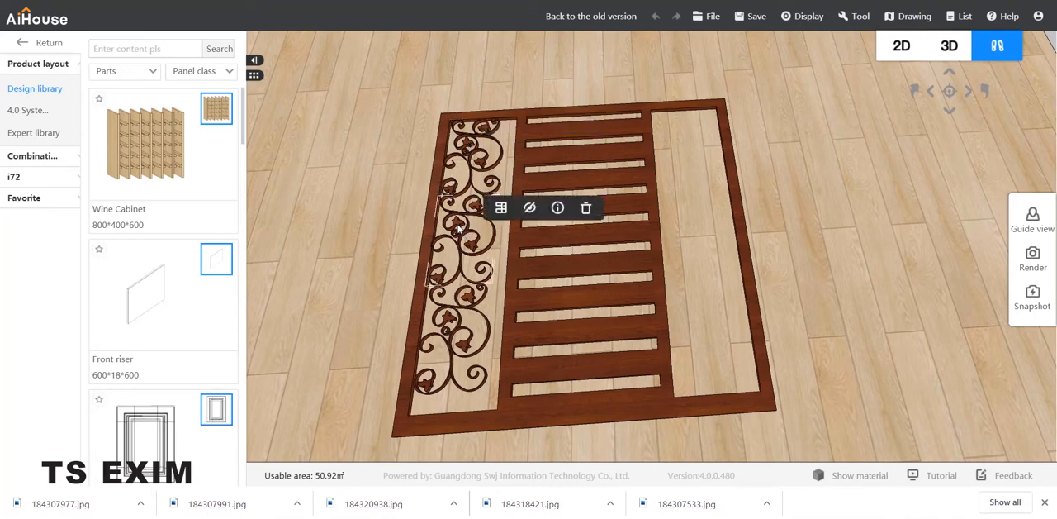
{"action": "left_click", "coordinate": [456, 226]}
{"action": "left_click", "coordinate": [376, 254]}
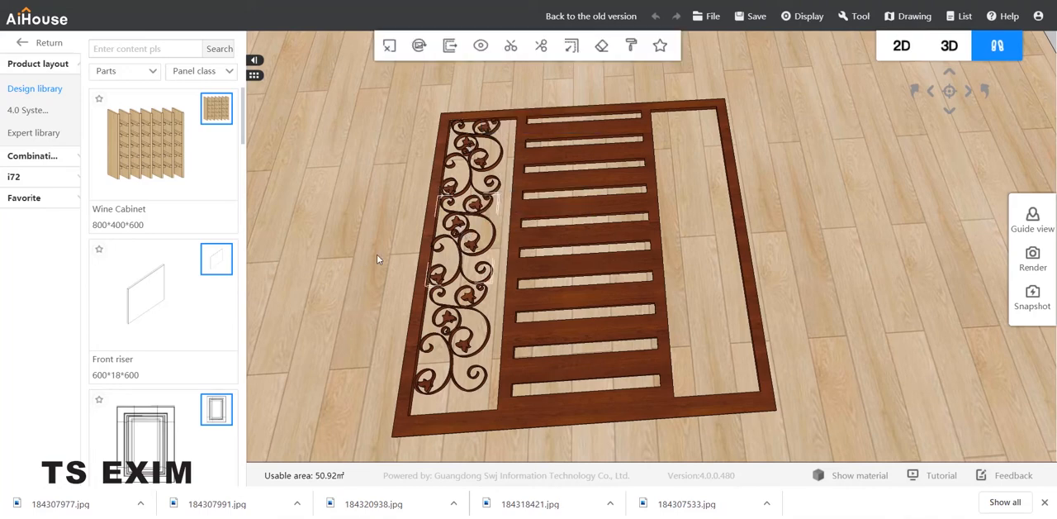
Step: Insert pattern f from the gatedcor favorites and place it on the floor beside the gate's right edge
{"action": "left_click", "coordinate": [35, 198]}
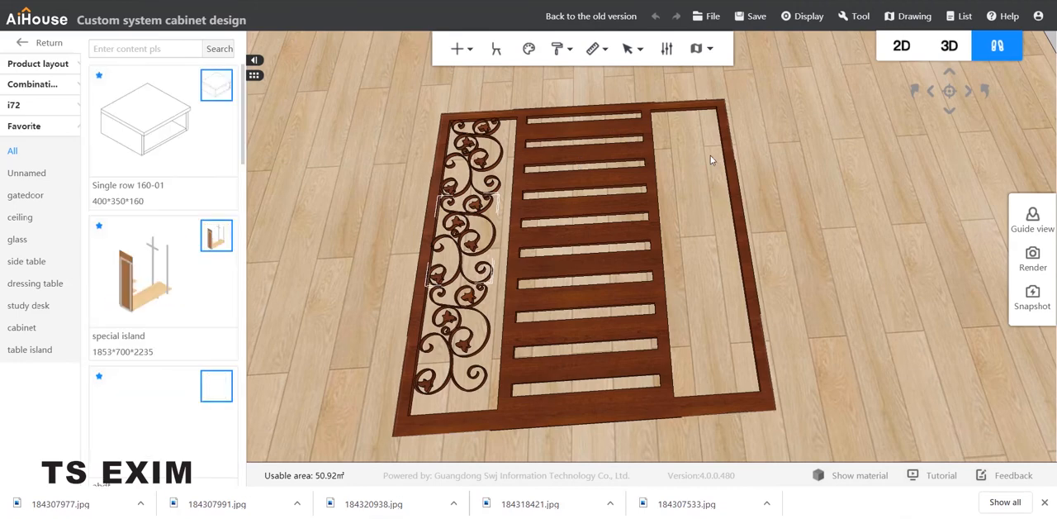
{"action": "left_click", "coordinate": [35, 200]}
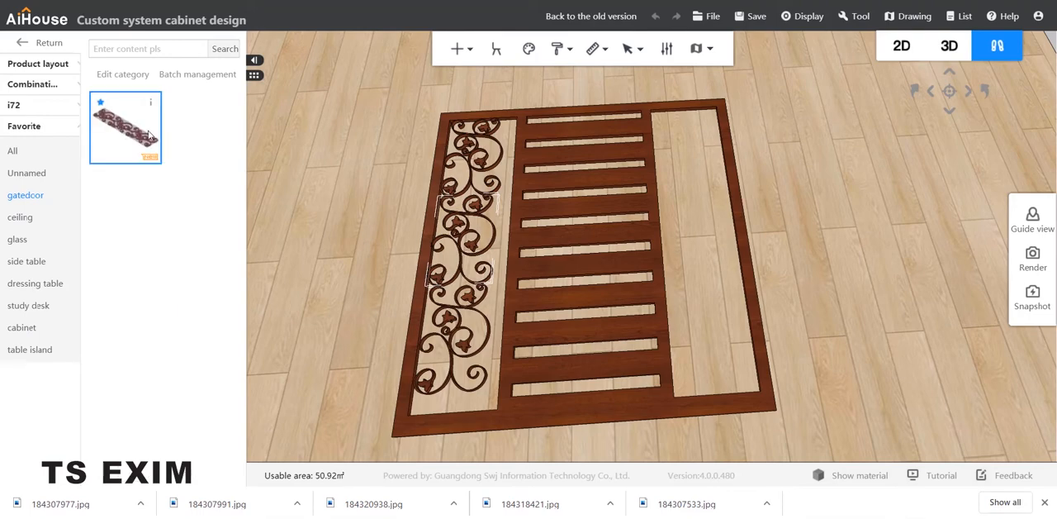
{"action": "left_click", "coordinate": [150, 136]}
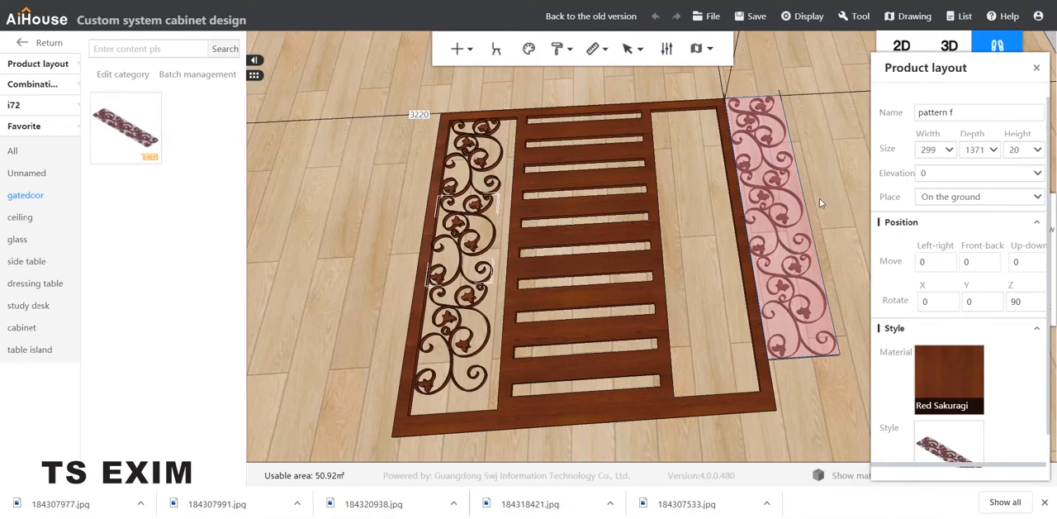
Step: Move the new pattern f combination sideways into the gate's right tall opening with three-axis movement
{"action": "key", "text": "c"}
{"action": "right_click_drag", "start_coordinate": [833, 195], "coordinate": [626, 210]}
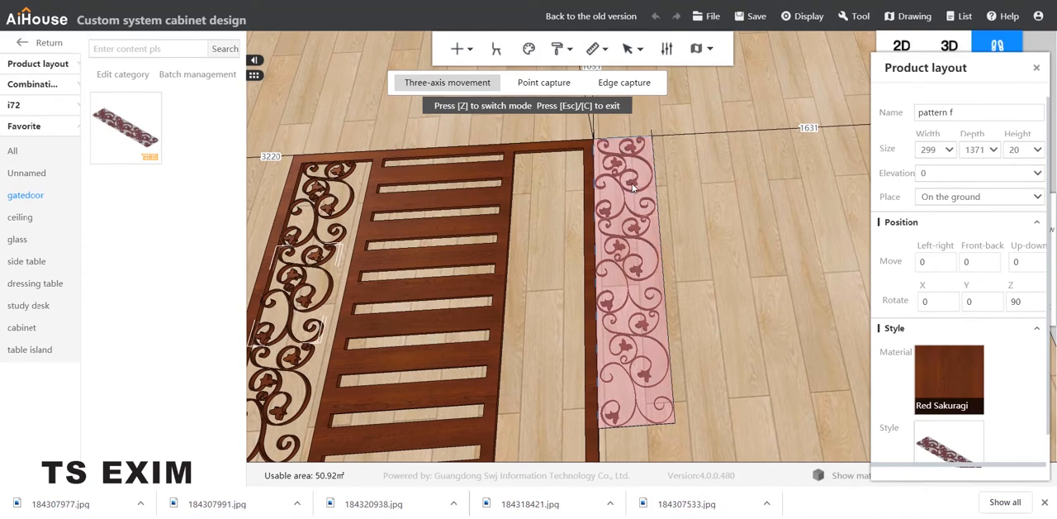
{"action": "left_click", "coordinate": [633, 188]}
{"action": "left_click_drag", "start_coordinate": [731, 257], "coordinate": [659, 268]}
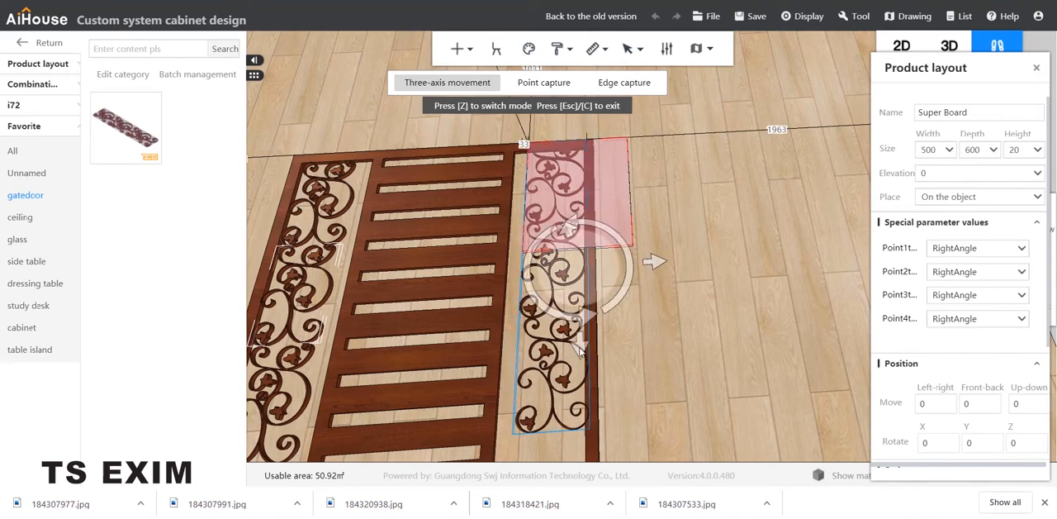
Step: Shift the pattern f combination lengthwise within the gate's right tall opening so it clears the upper frame
{"action": "left_click_drag", "start_coordinate": [583, 357], "coordinate": [580, 369]}
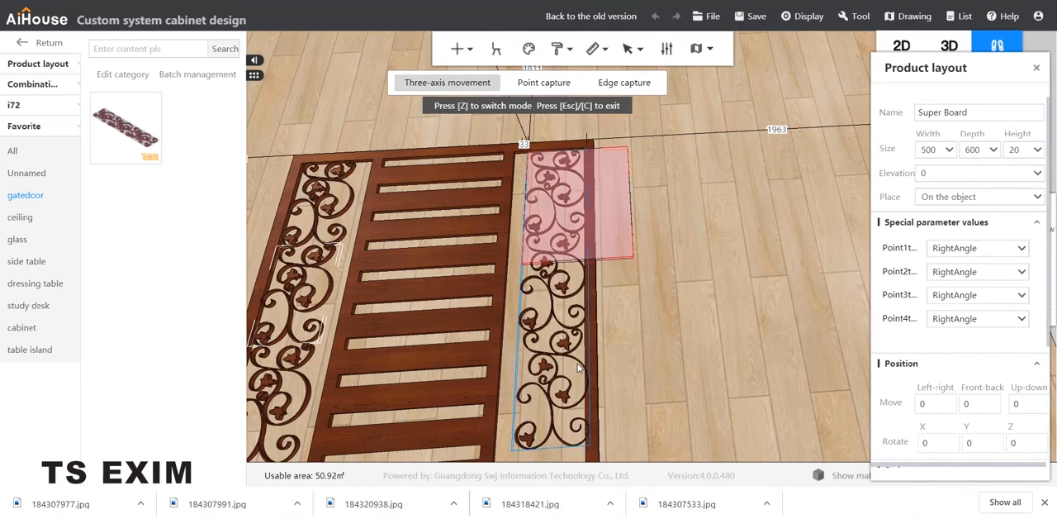
{"action": "left_click", "coordinate": [682, 351]}
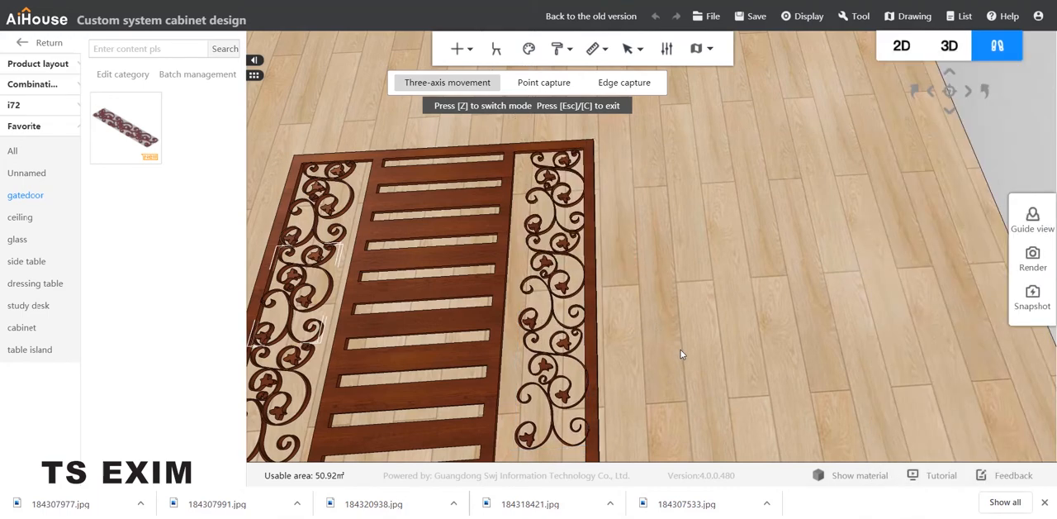
{"action": "middle_click_drag", "start_coordinate": [713, 346], "coordinate": [714, 338]}
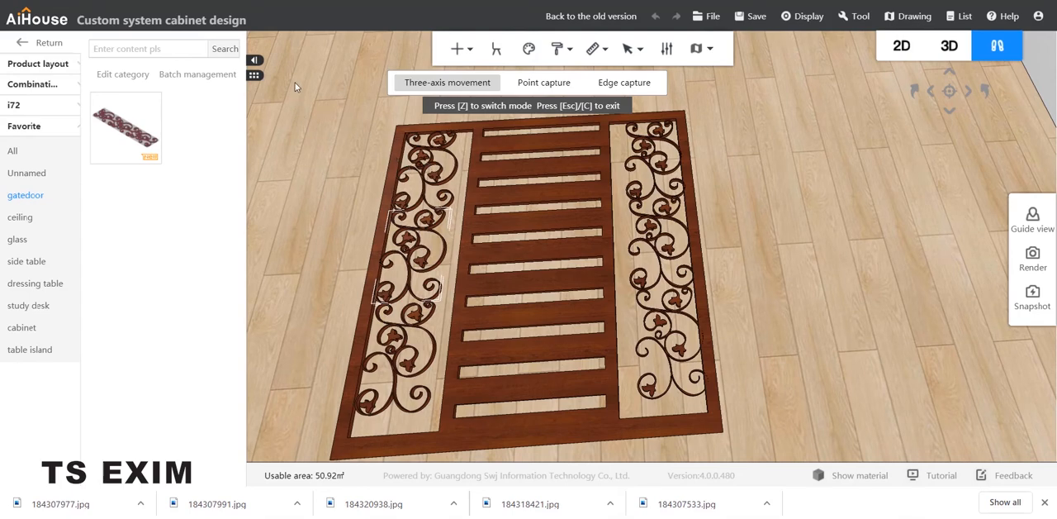
Step: Open the Panel class parts in the design library and leave three-axis movement mode
{"action": "left_click", "coordinate": [36, 66]}
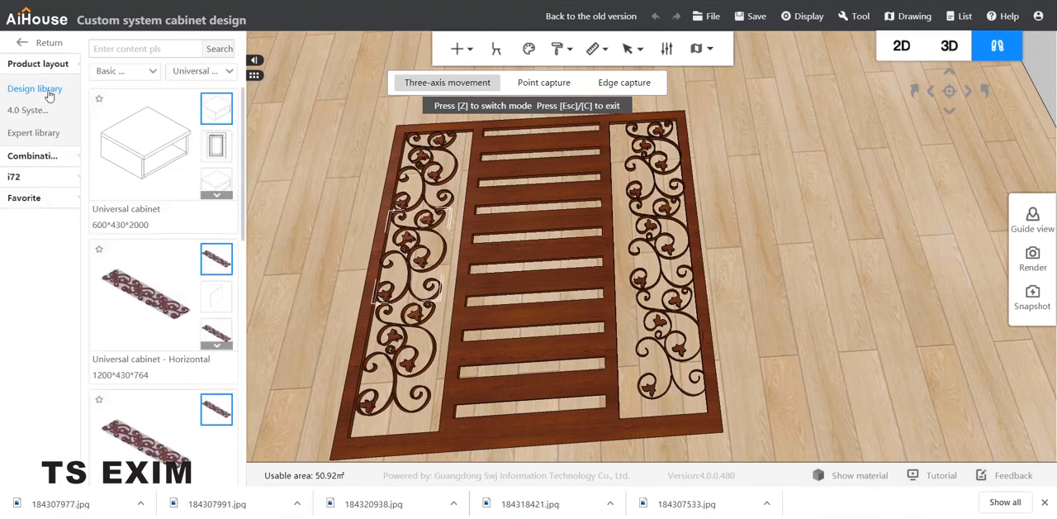
{"action": "left_click", "coordinate": [200, 73]}
{"action": "left_click", "coordinate": [134, 73]}
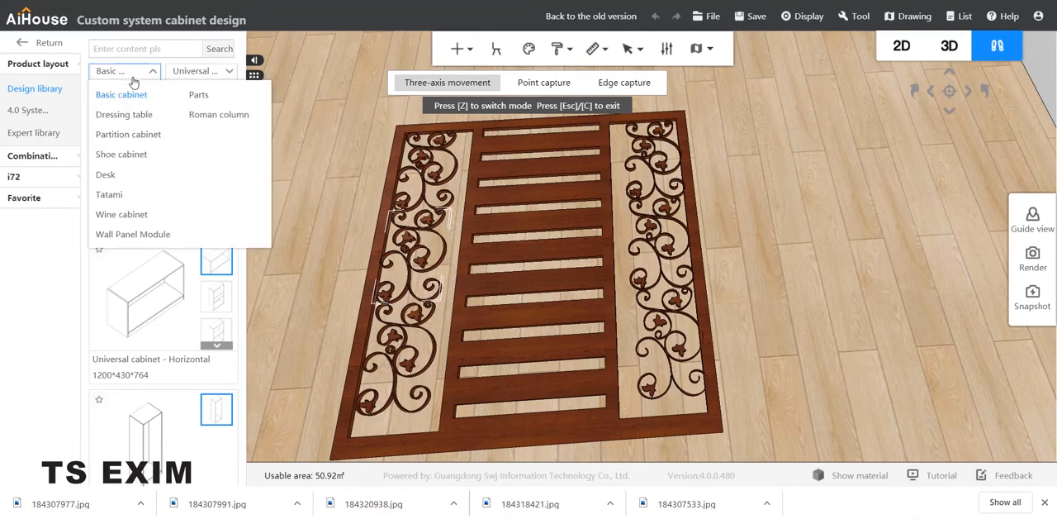
{"action": "left_click", "coordinate": [202, 95]}
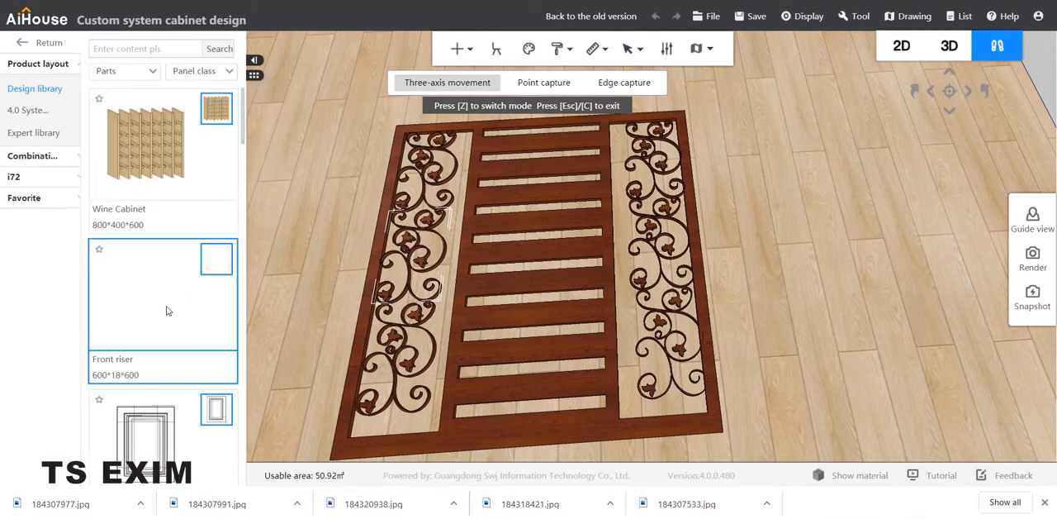
{"action": "left_click", "coordinate": [185, 72]}
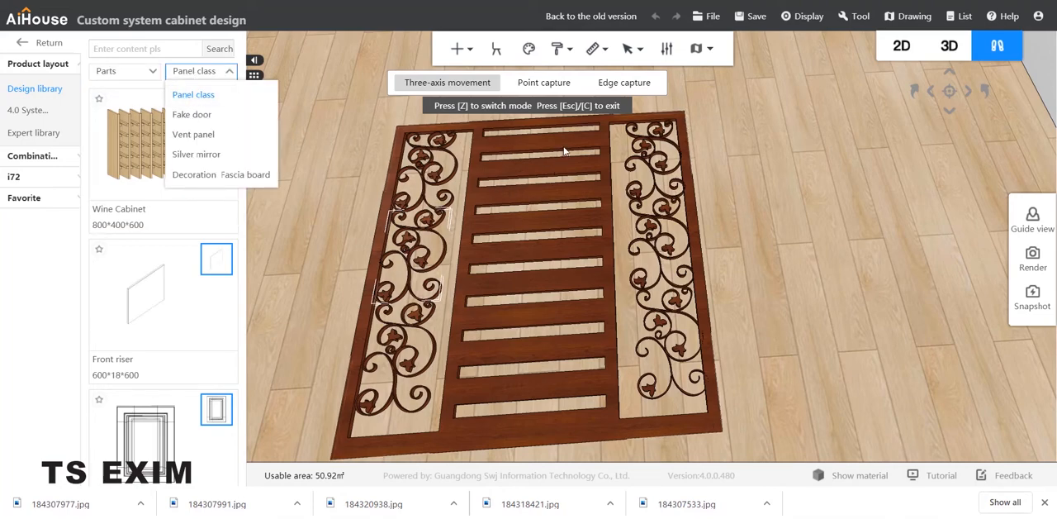
{"action": "key", "text": "Escape"}
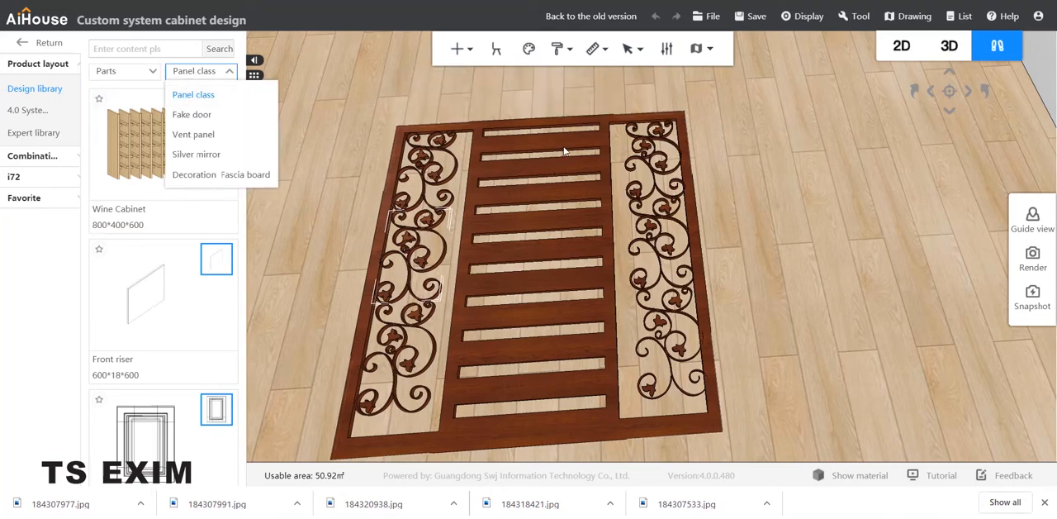
{"action": "left_click", "coordinate": [567, 148]}
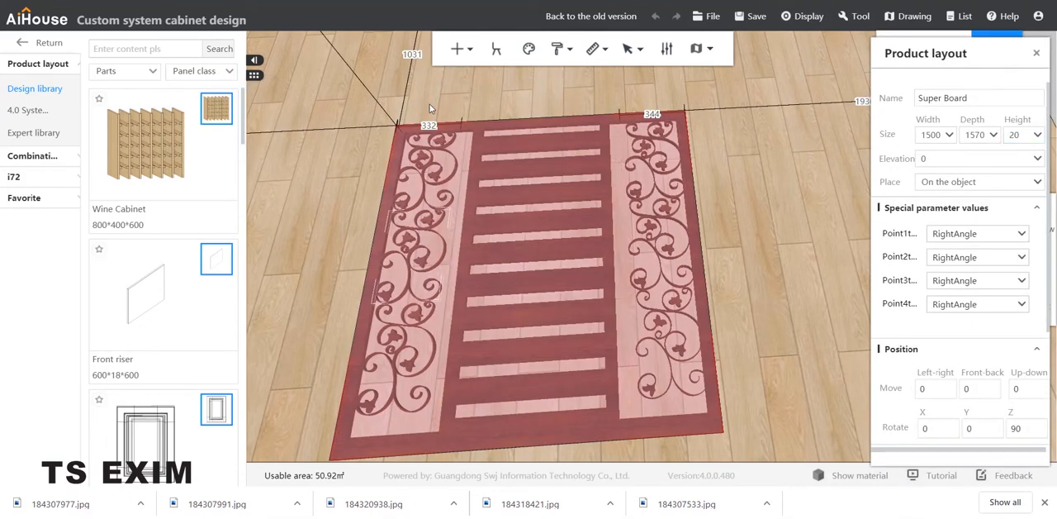
Step: Insert a KSTX4 waist line from the Vent panel parts and place it beside the gate's left edge
{"action": "left_click", "coordinate": [180, 74]}
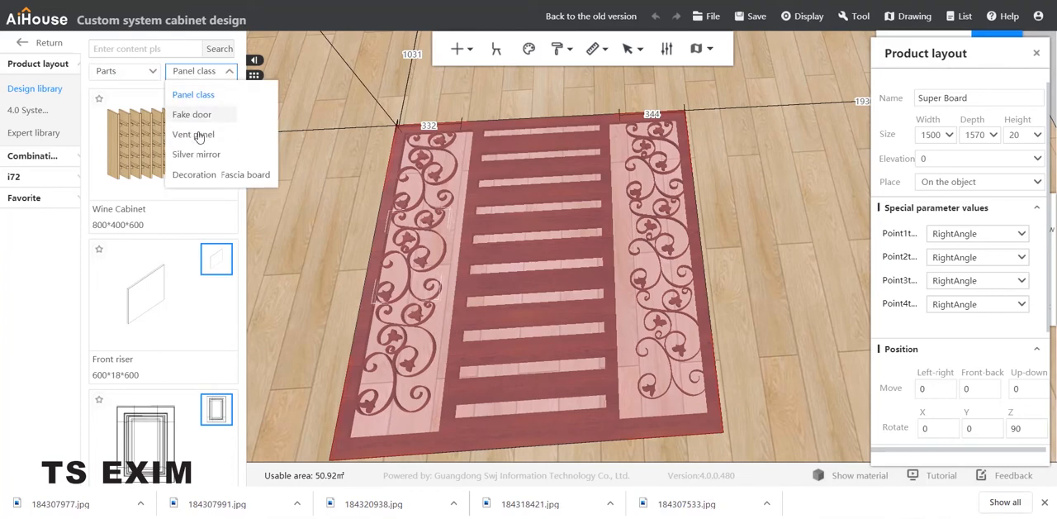
{"action": "left_click", "coordinate": [199, 135]}
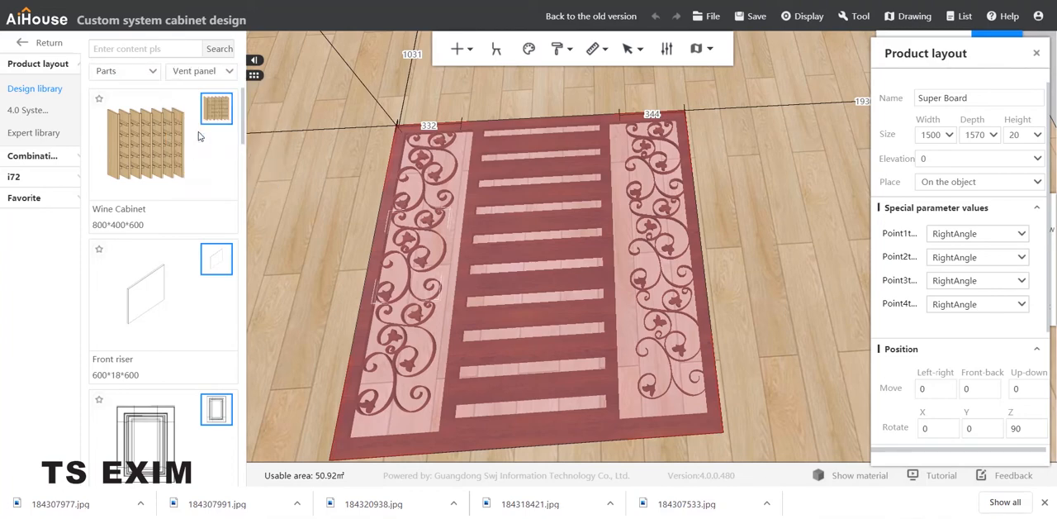
{"action": "left_click", "coordinate": [209, 80]}
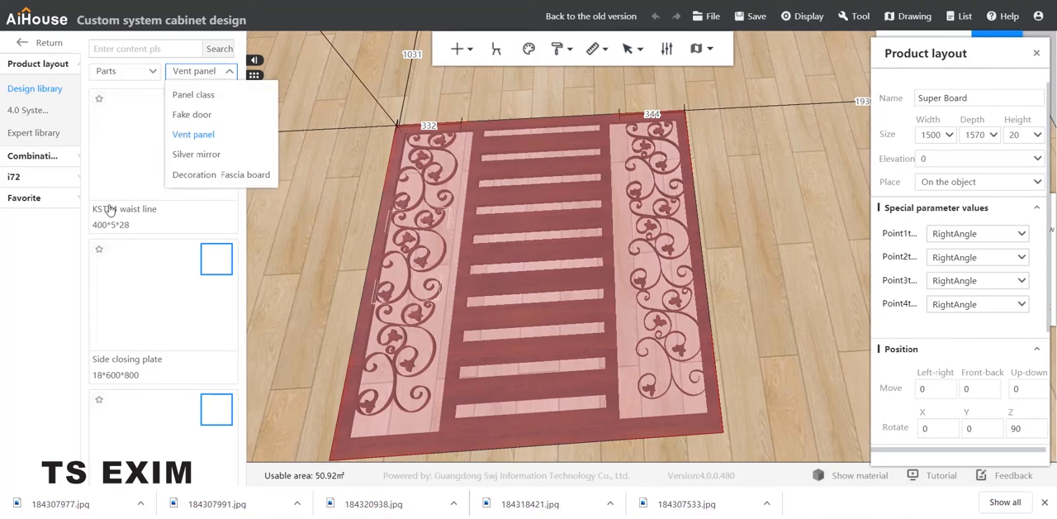
{"action": "left_click", "coordinate": [45, 279]}
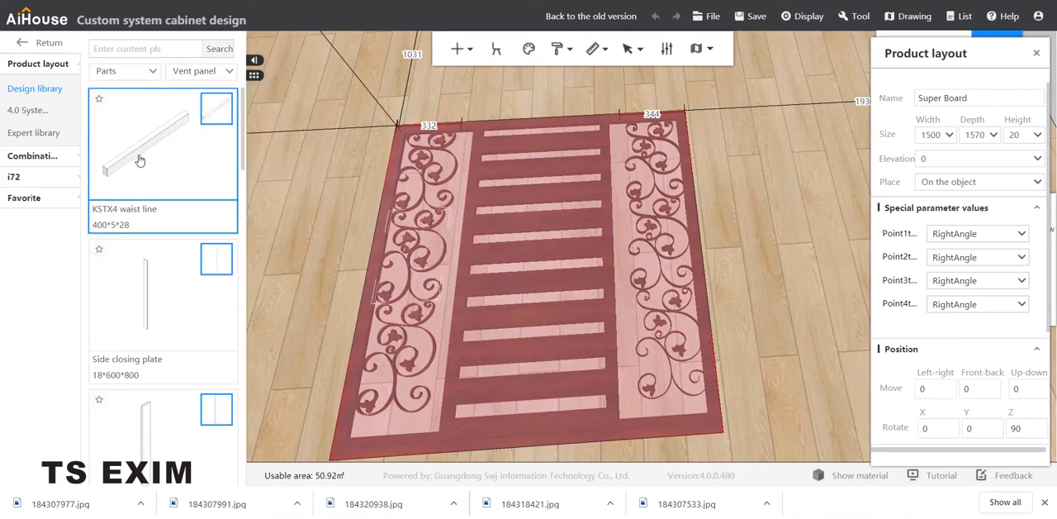
{"action": "left_click", "coordinate": [611, 277]}
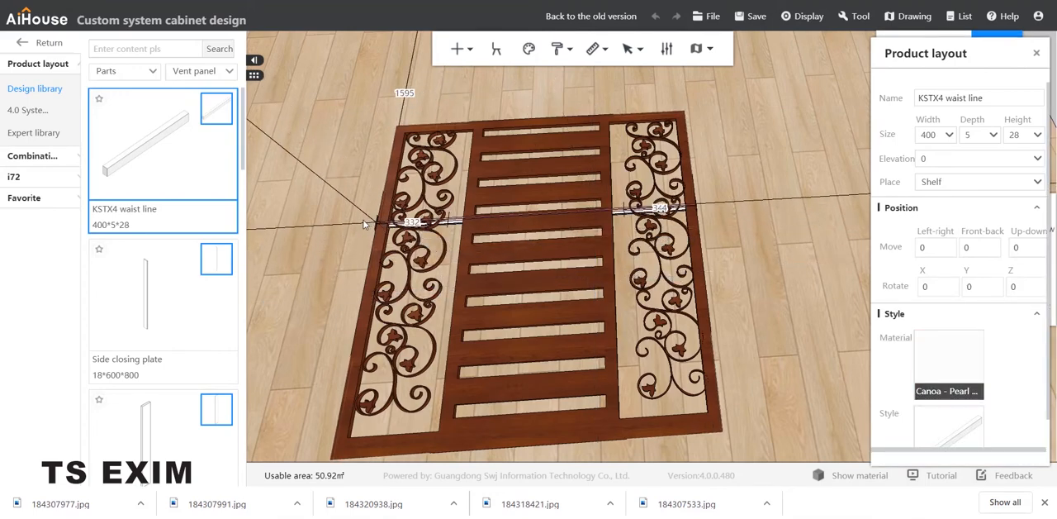
{"action": "left_click", "coordinate": [334, 228]}
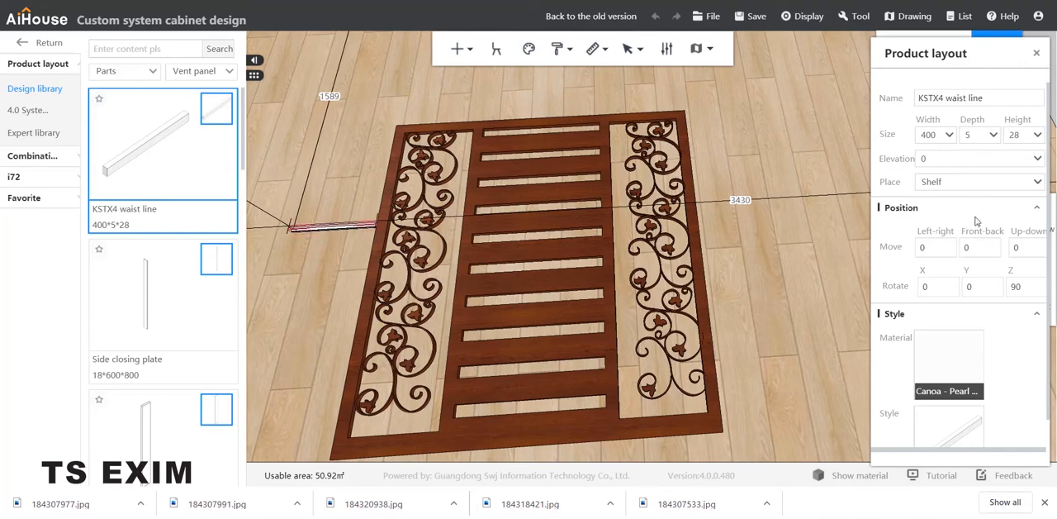
Step: Check the waist line's adjustable depth and height, and remove it from the scene
{"action": "left_click", "coordinate": [975, 134]}
{"action": "mouse_move", "coordinate": [372, 176]}
{"action": "middle_mouse_down"}
{"action": "mouse_move", "coordinate": [415, 168]}
{"action": "mouse_move", "coordinate": [486, 253]}
{"action": "mouse_move", "coordinate": [552, 231]}
{"action": "mouse_move", "coordinate": [537, 245]}
{"action": "middle_mouse_up"}
{"action": "scroll", "coordinate": [551, 230], "scroll_direction": "up", "scroll_amount": 5}
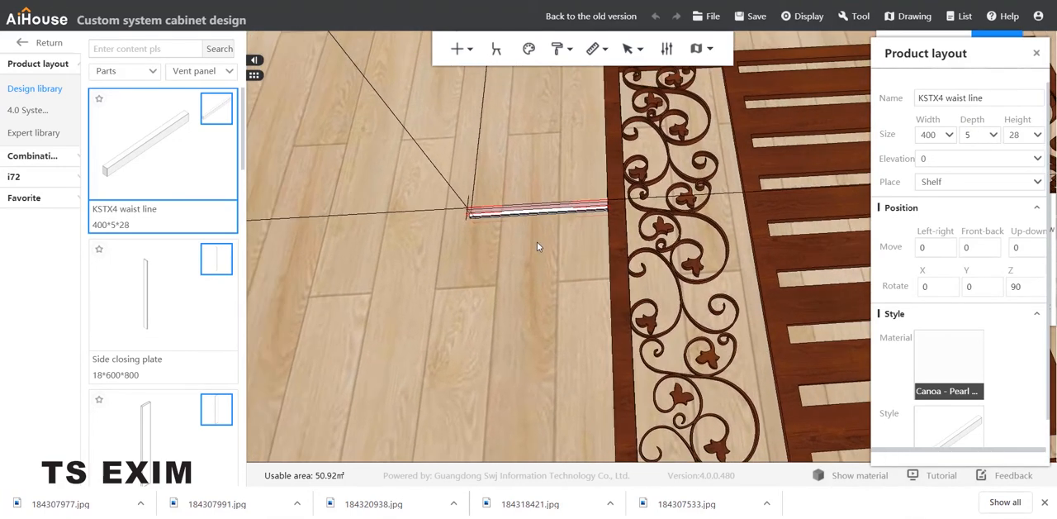
{"action": "middle_click_drag", "start_coordinate": [477, 215], "coordinate": [526, 245]}
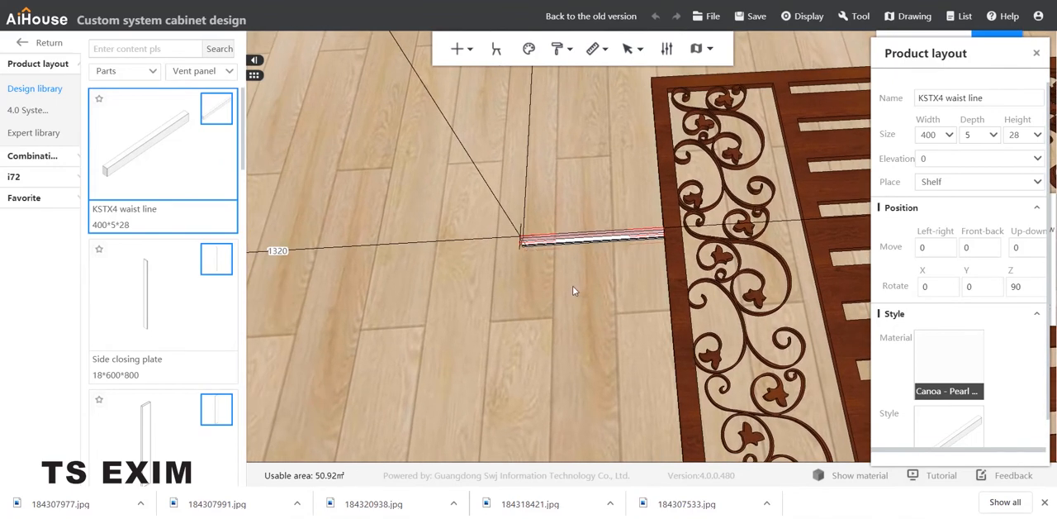
{"action": "middle_click_drag", "start_coordinate": [589, 294], "coordinate": [569, 290]}
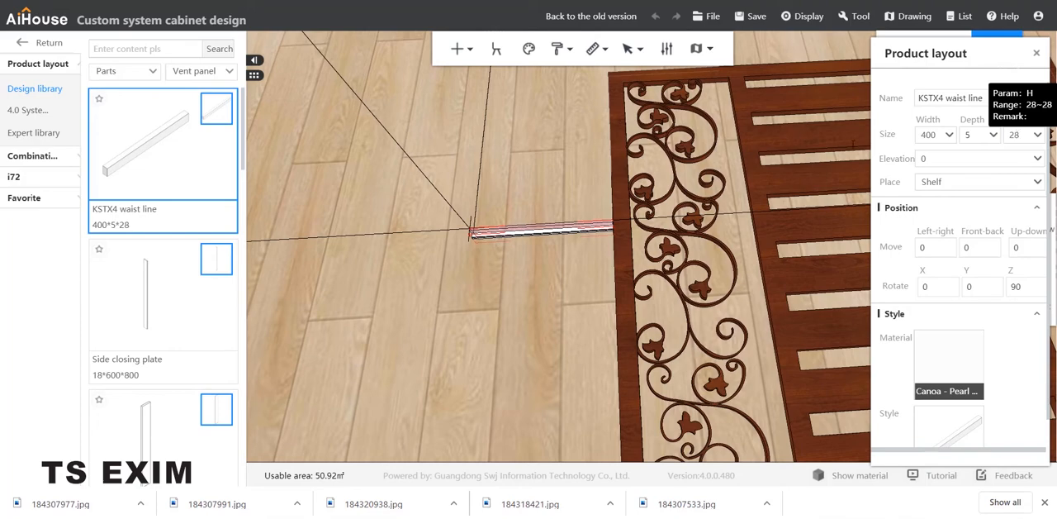
{"action": "left_click", "coordinate": [581, 167]}
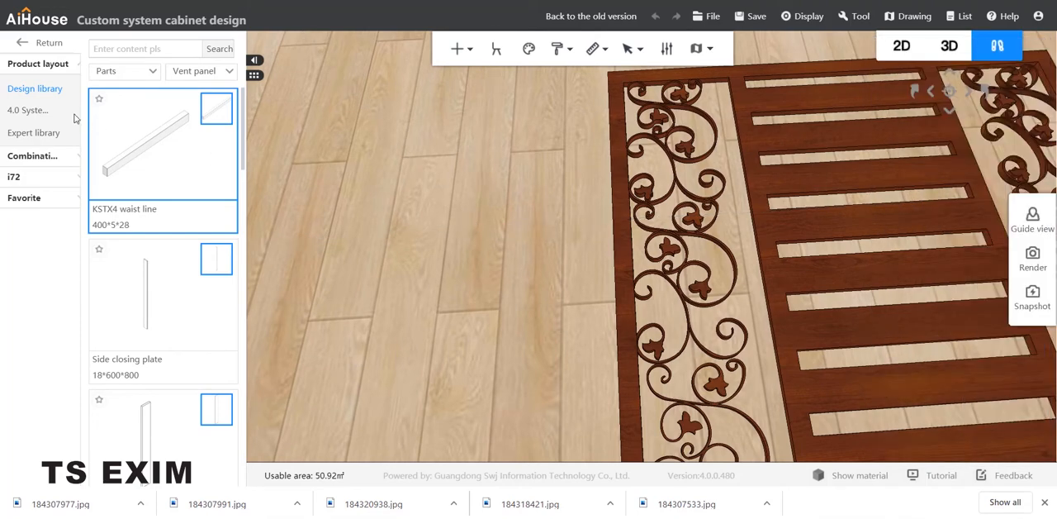
Step: Insert a 500 × 600 × 20 Super Board from the Panel class parts onto the floor beside the gate's left edge
{"action": "left_click", "coordinate": [200, 74]}
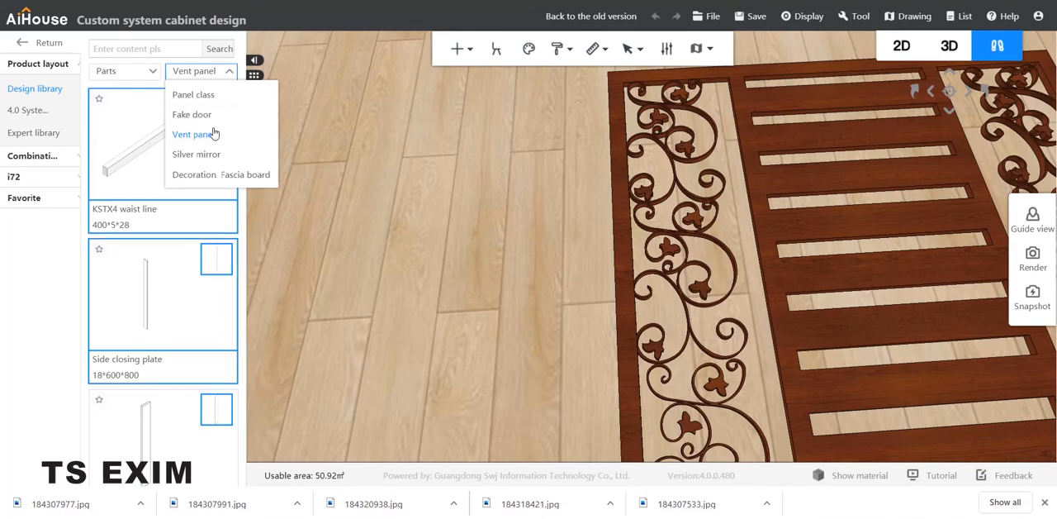
{"action": "scroll", "coordinate": [127, 284], "scroll_direction": "down", "scroll_amount": 8}
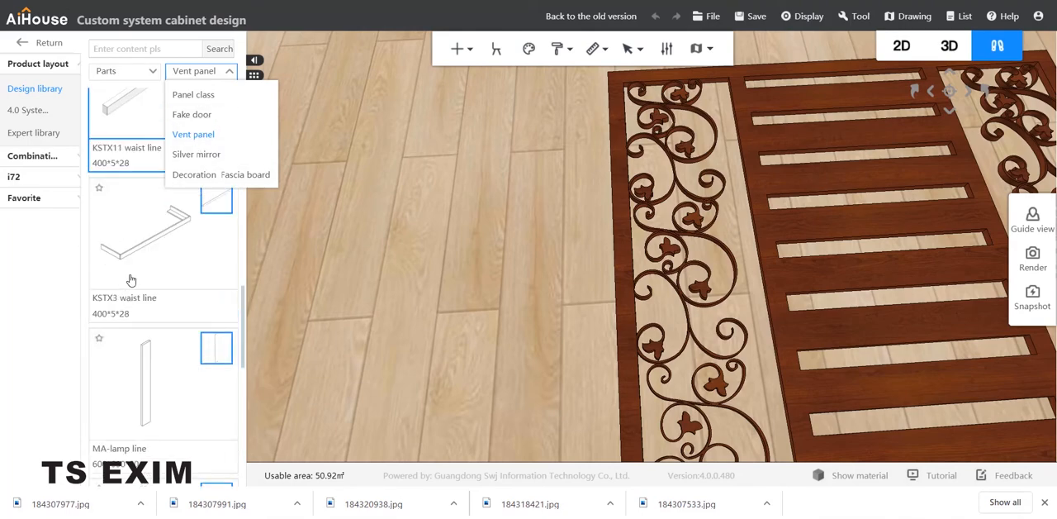
{"action": "scroll", "coordinate": [210, 124], "scroll_direction": "down", "scroll_amount": 3}
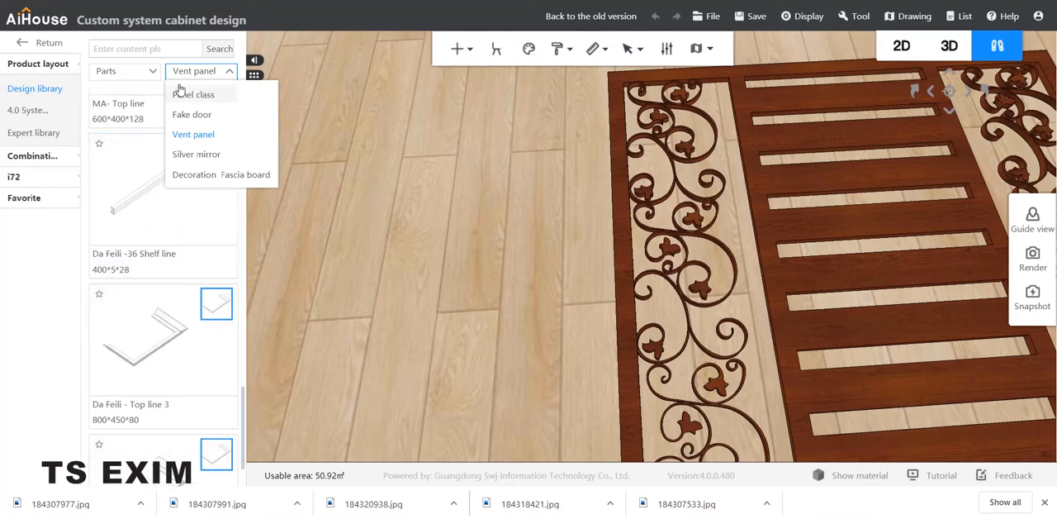
{"action": "left_click", "coordinate": [201, 97]}
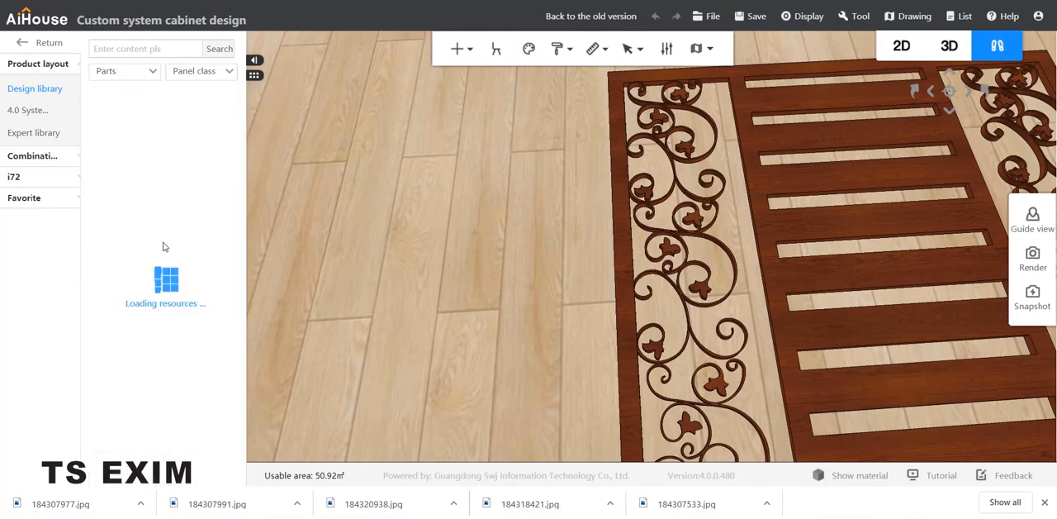
{"action": "scroll", "coordinate": [169, 236], "scroll_direction": "down", "scroll_amount": 5}
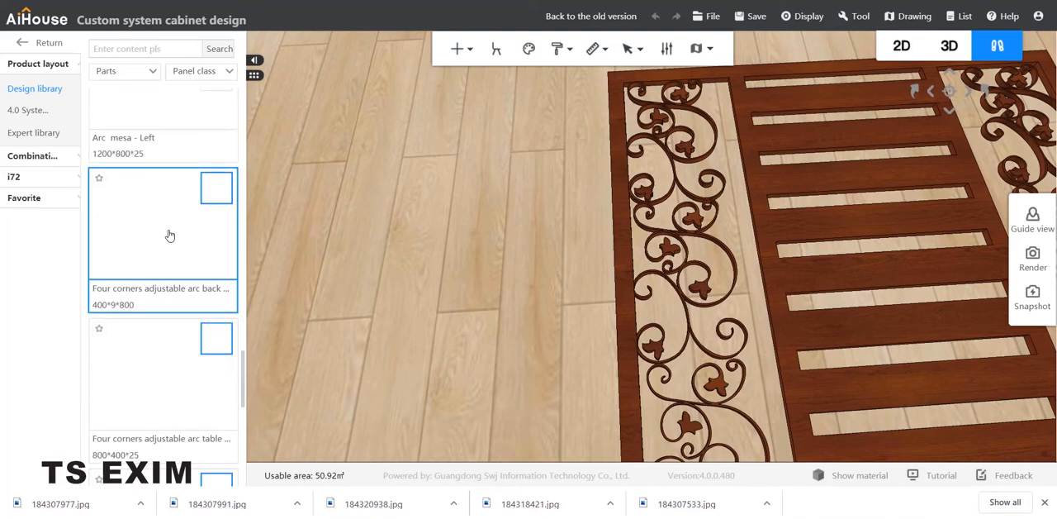
{"action": "scroll", "coordinate": [169, 232], "scroll_direction": "up", "scroll_amount": 3}
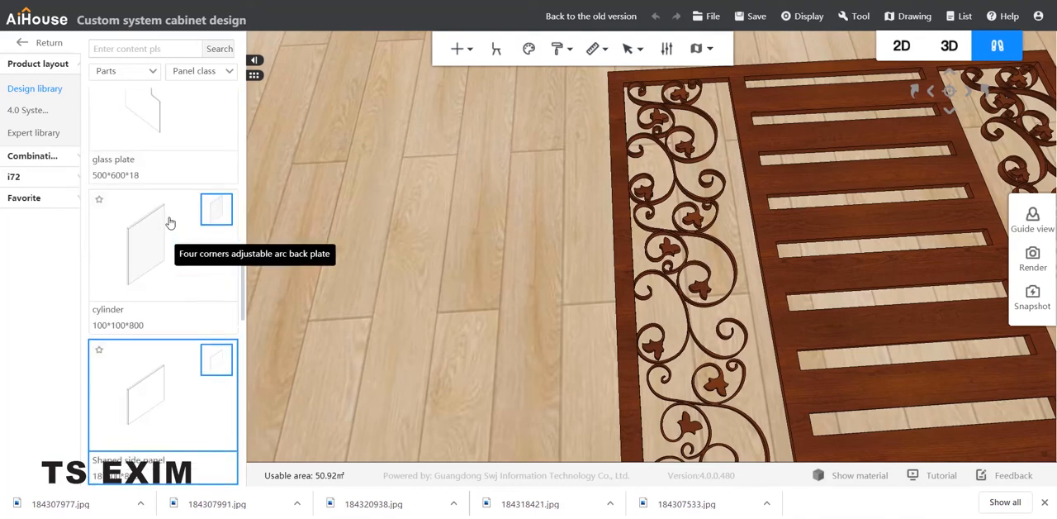
{"action": "scroll", "coordinate": [167, 182], "scroll_direction": "up", "scroll_amount": 3}
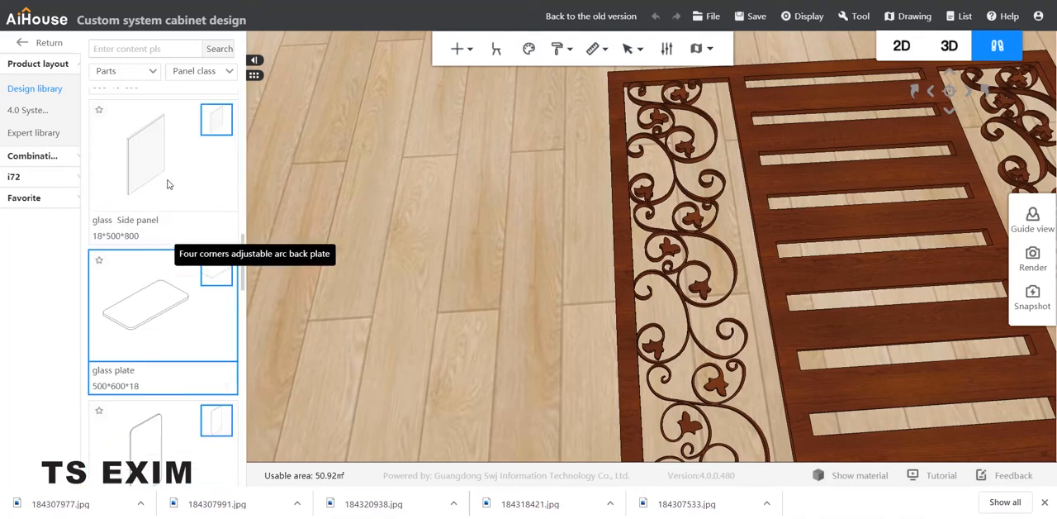
{"action": "scroll", "coordinate": [161, 238], "scroll_direction": "up", "scroll_amount": 3}
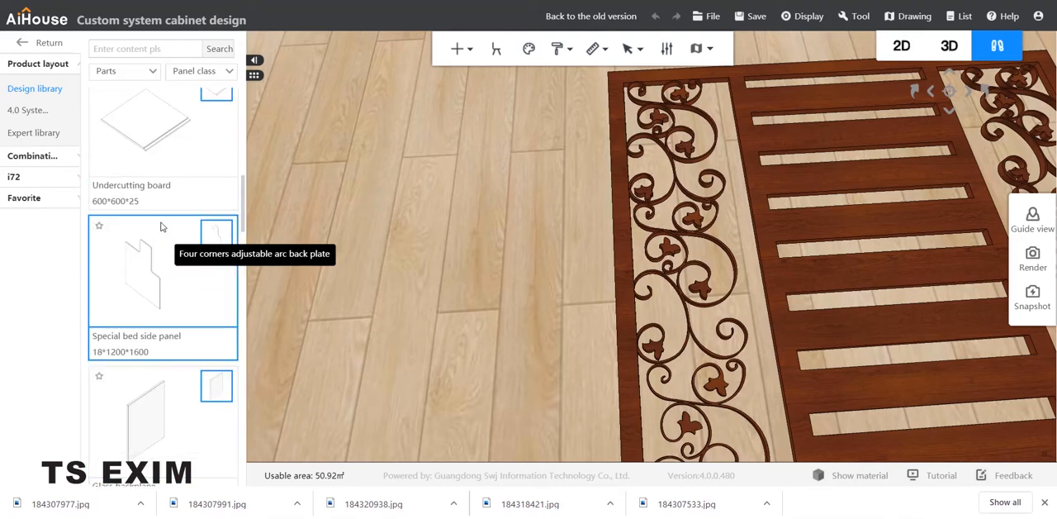
{"action": "scroll", "coordinate": [162, 215], "scroll_direction": "up", "scroll_amount": 3}
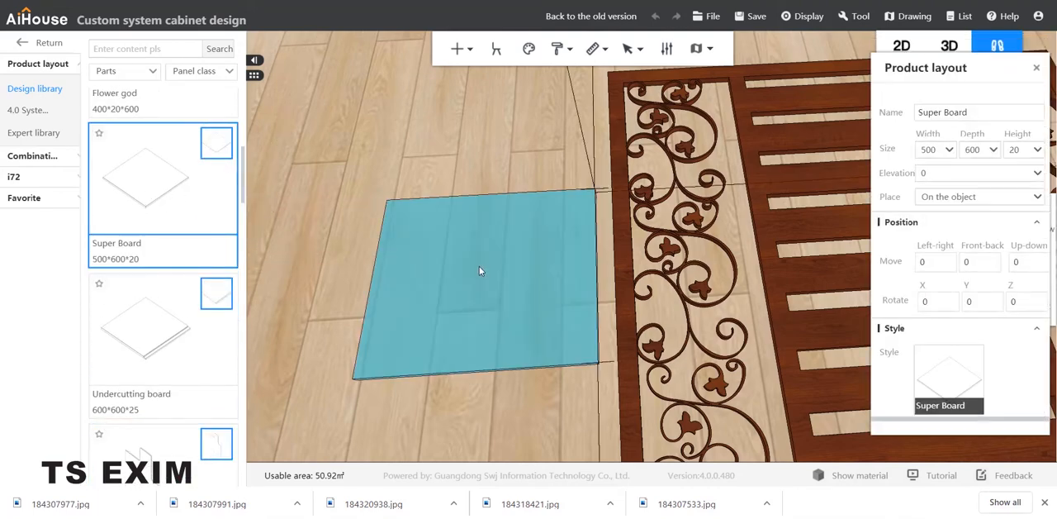
{"action": "left_click", "coordinate": [479, 268]}
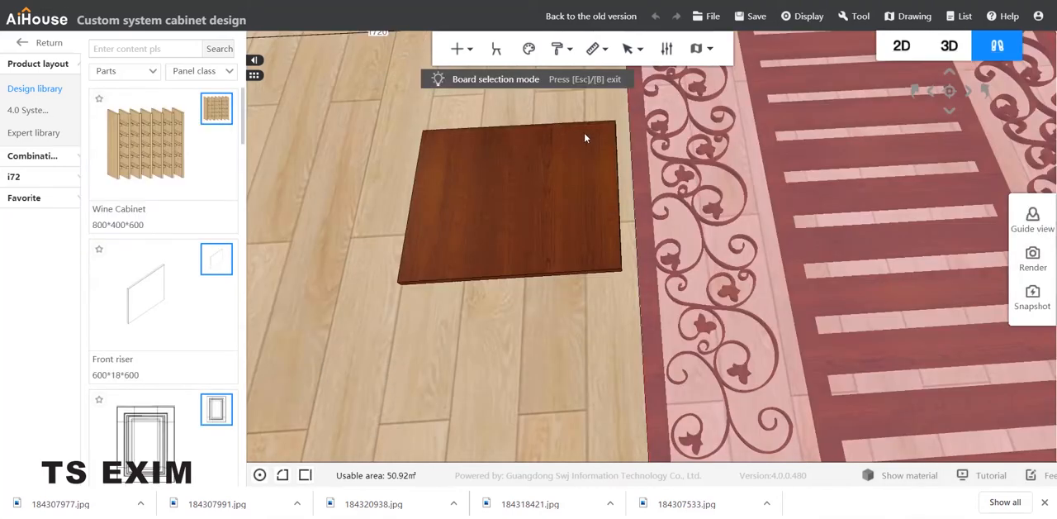
Step: Leave board selection mode and set the new Super Board's depth to 1445
{"action": "left_click", "coordinate": [576, 143]}
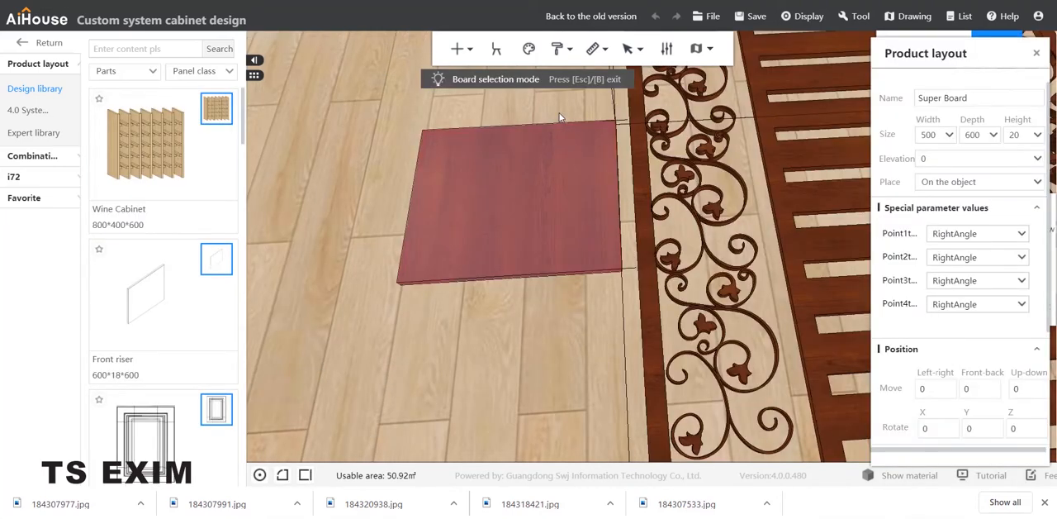
{"action": "key", "text": "Escape"}
{"action": "left_click", "coordinate": [567, 139]}
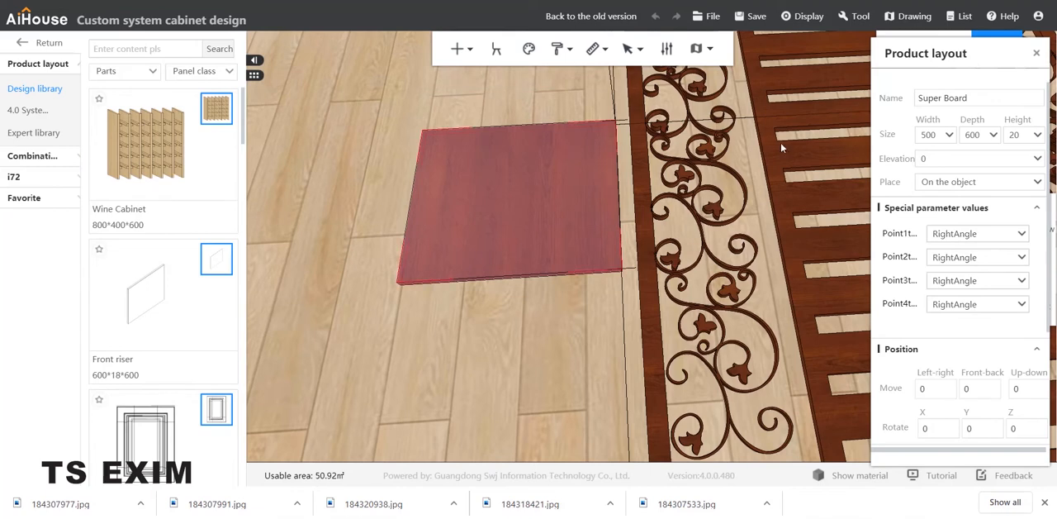
{"action": "double_click", "coordinate": [965, 138]}
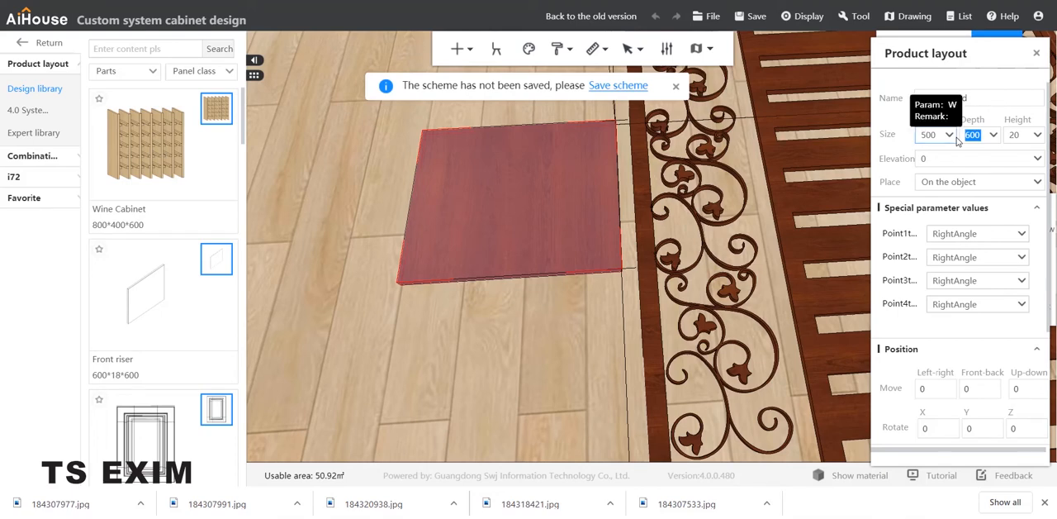
{"action": "type", "text": "1445"}
{"action": "key", "text": "Return"}
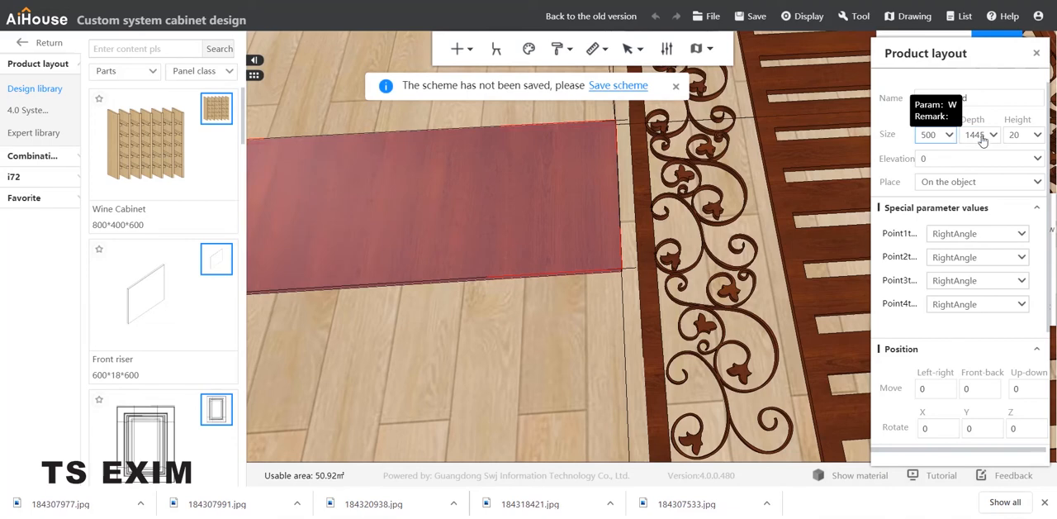
Step: Set the new Super Board's width to 1445 and its depth to 30
{"action": "left_click", "coordinate": [961, 139]}
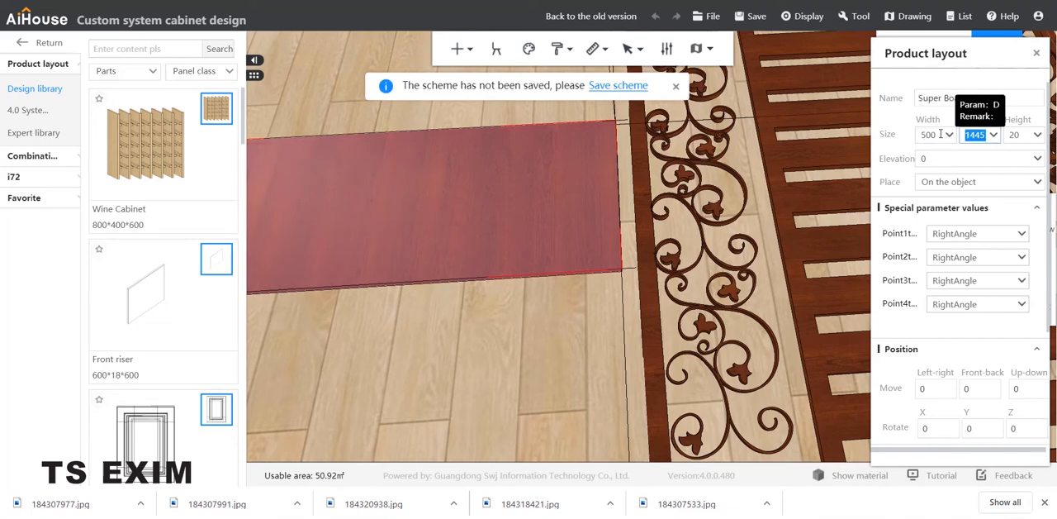
{"action": "left_click", "coordinate": [916, 136]}
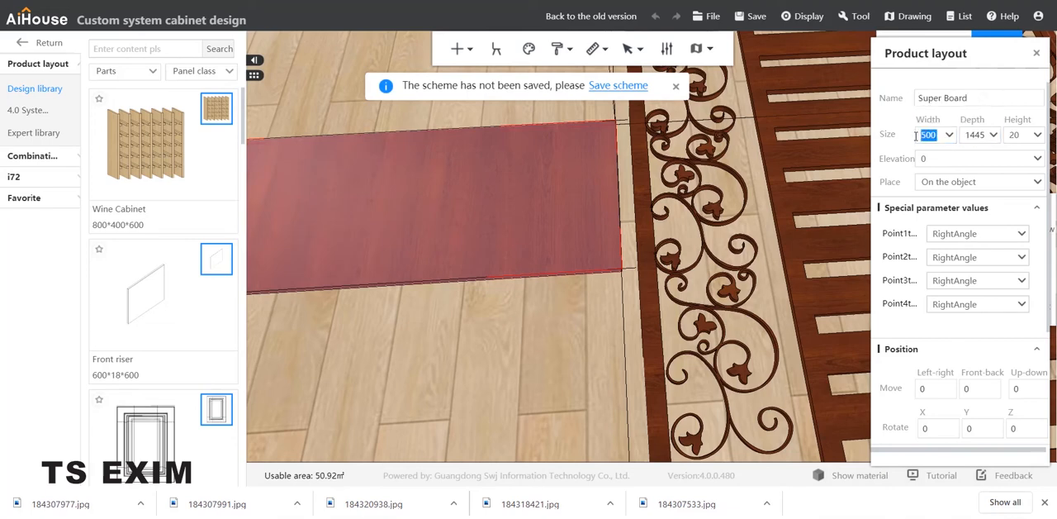
{"action": "type", "text": "1445"}
{"action": "key", "text": "Return"}
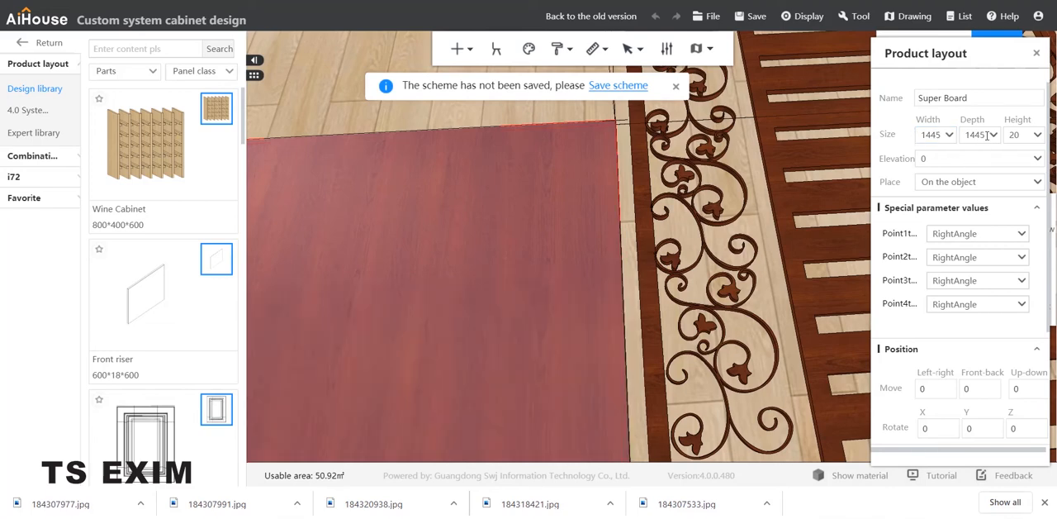
{"action": "left_click", "coordinate": [981, 135]}
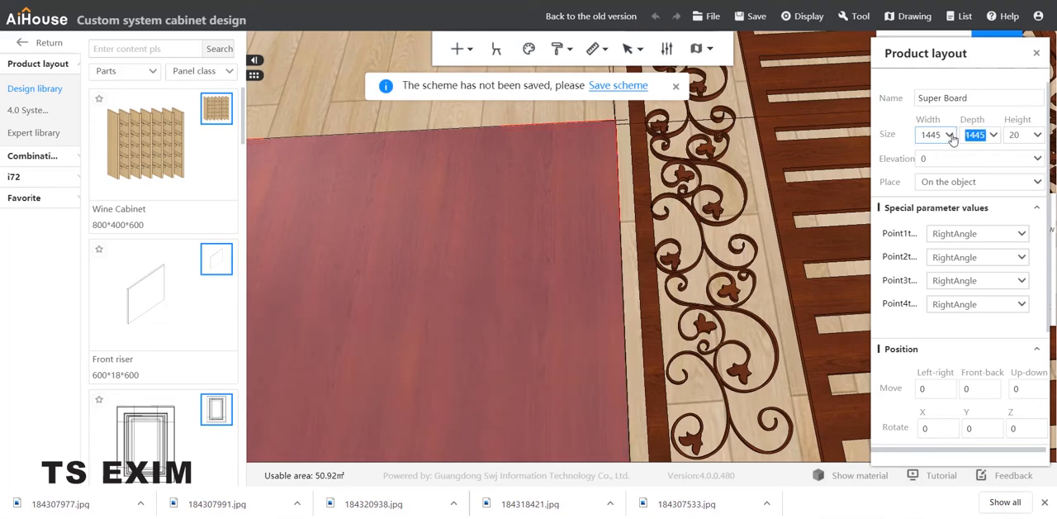
{"action": "type", "text": "30"}
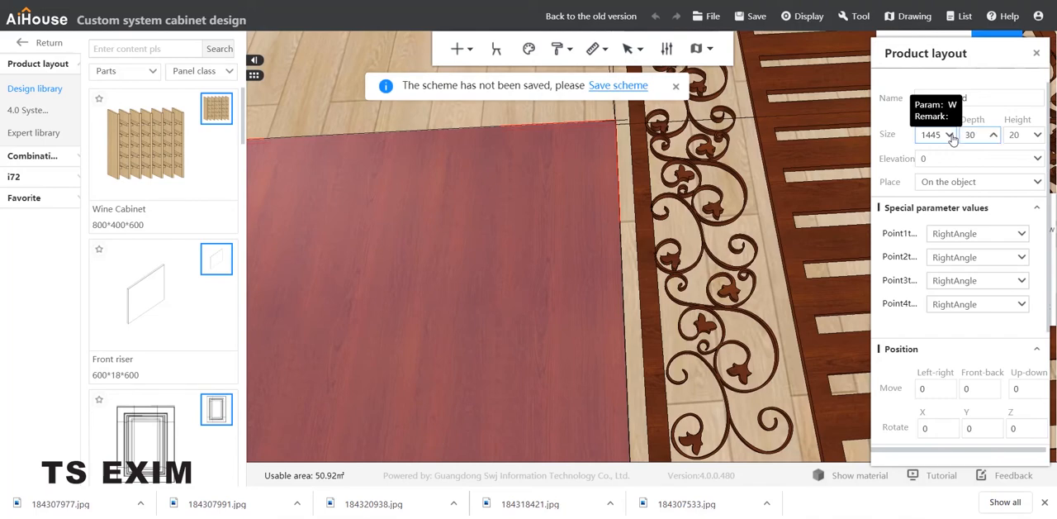
{"action": "key", "text": "Return"}
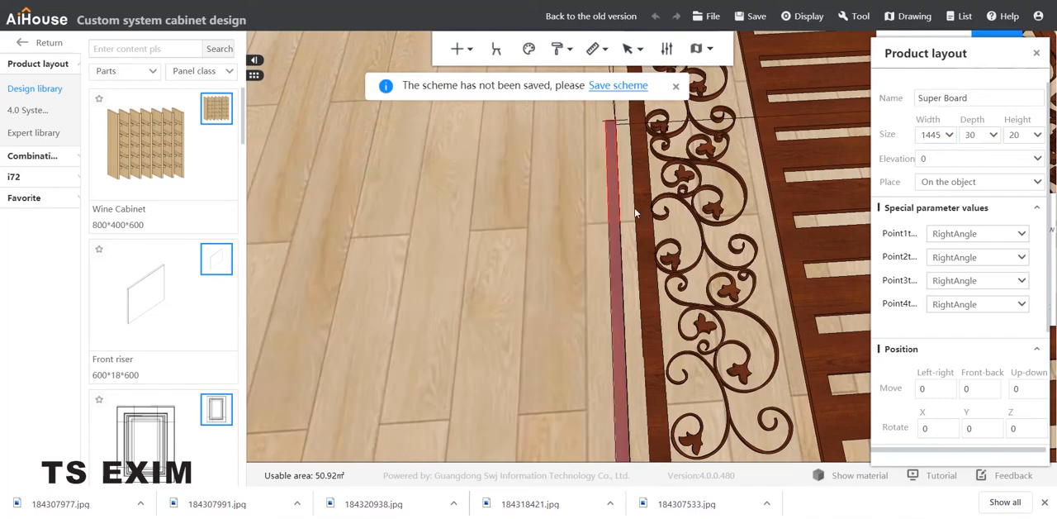
Step: Move the narrow Super Board onto the gate, along the inner edge of the left scroll opening
{"action": "mouse_move", "coordinate": [632, 251]}
{"action": "right_mouse_down"}
{"action": "mouse_move", "coordinate": [624, 281]}
{"action": "mouse_move", "coordinate": [630, 243]}
{"action": "right_mouse_up"}
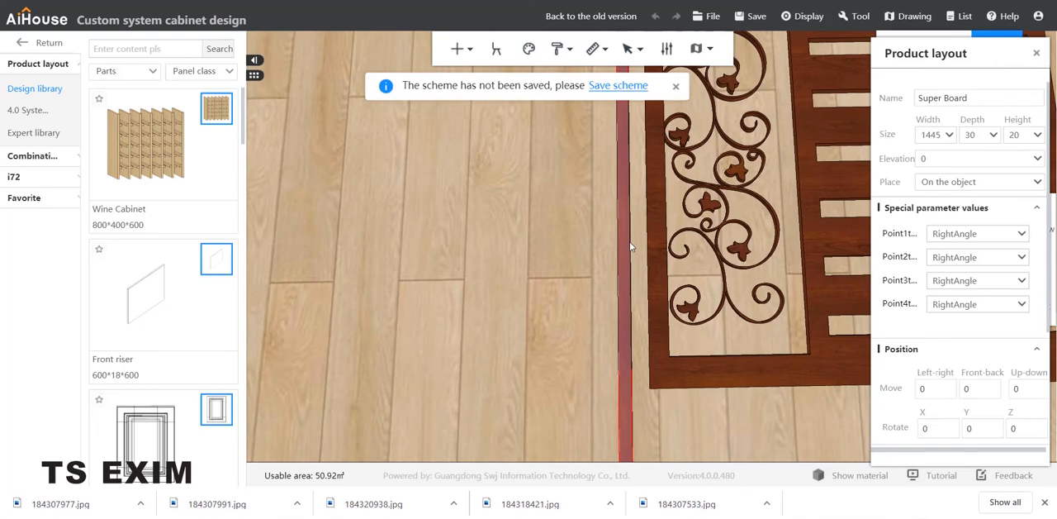
{"action": "left_click", "coordinate": [677, 89]}
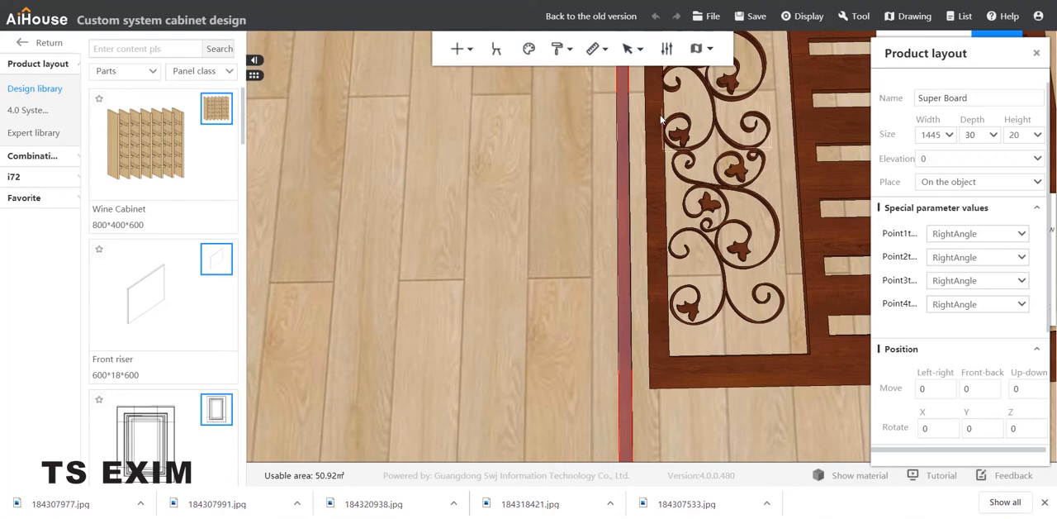
{"action": "left_click", "coordinate": [625, 152]}
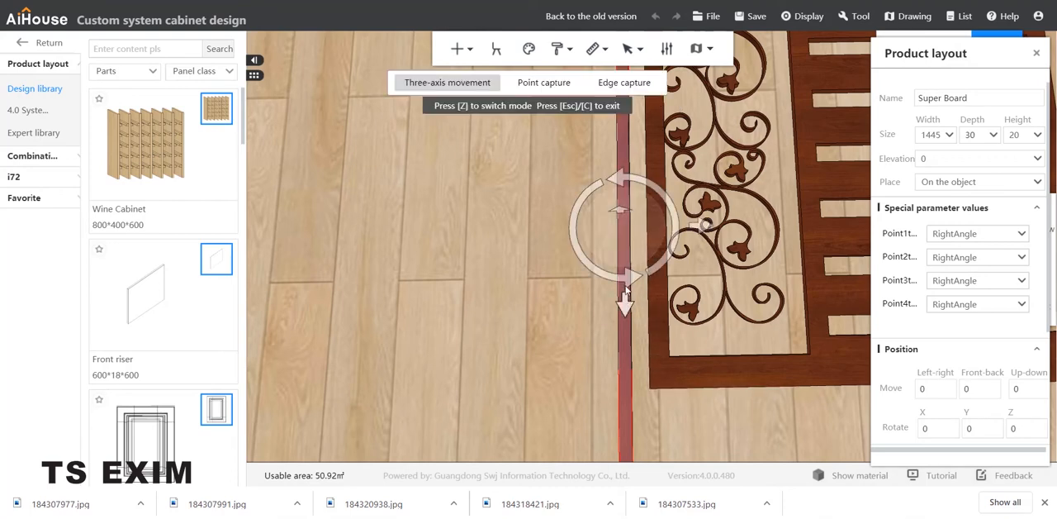
{"action": "left_click_drag", "start_coordinate": [626, 291], "coordinate": [631, 251]}
{"action": "left_click_drag", "start_coordinate": [633, 217], "coordinate": [656, 151]}
{"action": "left_click_drag", "start_coordinate": [710, 88], "coordinate": [882, 113]}
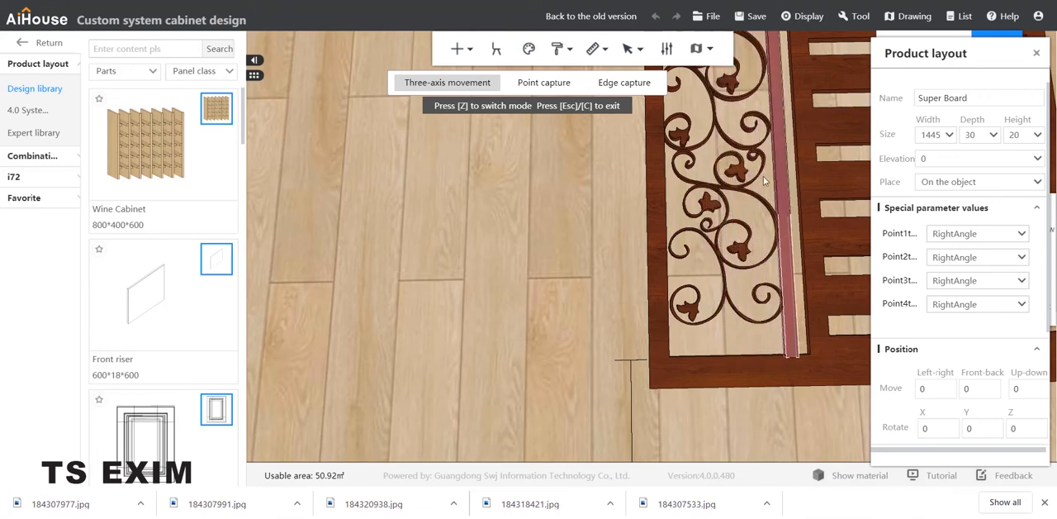
{"action": "right_click_drag", "start_coordinate": [761, 180], "coordinate": [609, 212]}
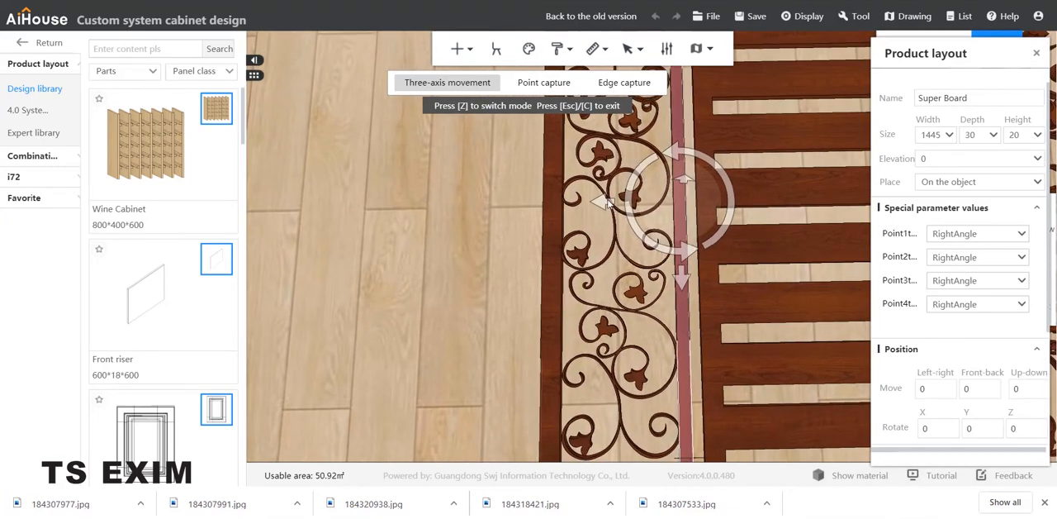
{"action": "left_click_drag", "start_coordinate": [606, 202], "coordinate": [616, 202]}
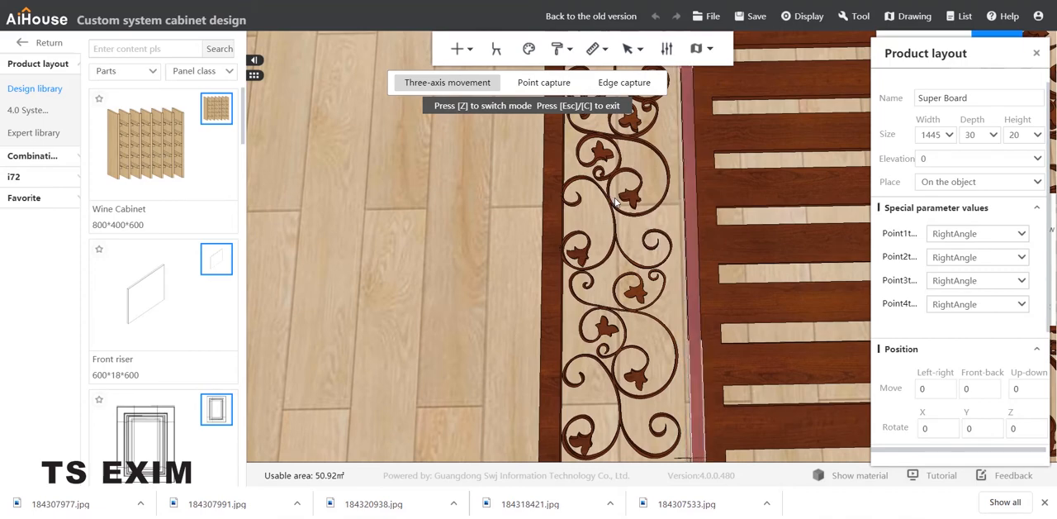
{"action": "left_click_drag", "start_coordinate": [663, 178], "coordinate": [664, 198]}
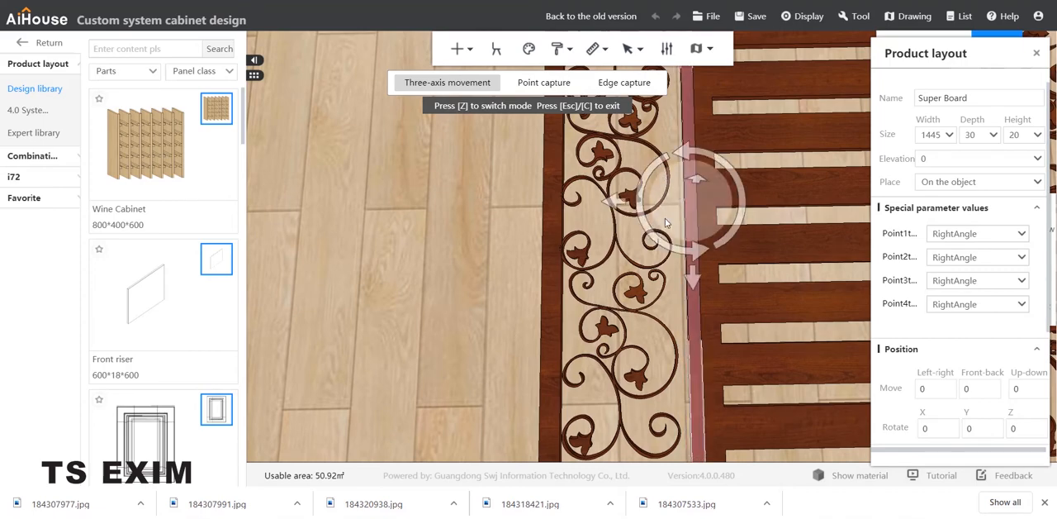
Step: Widen the board beside the left scroll opening by setting its depth to 60
{"action": "scroll", "coordinate": [667, 294], "scroll_direction": "down", "scroll_amount": 3}
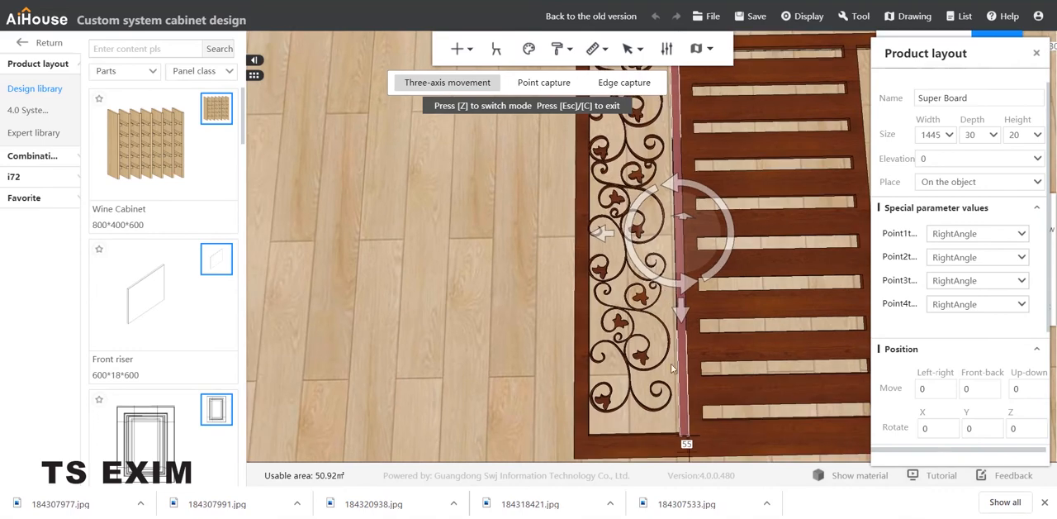
{"action": "scroll", "coordinate": [660, 394], "scroll_direction": "up", "scroll_amount": 2}
{"action": "scroll", "coordinate": [673, 409], "scroll_direction": "up", "scroll_amount": 2}
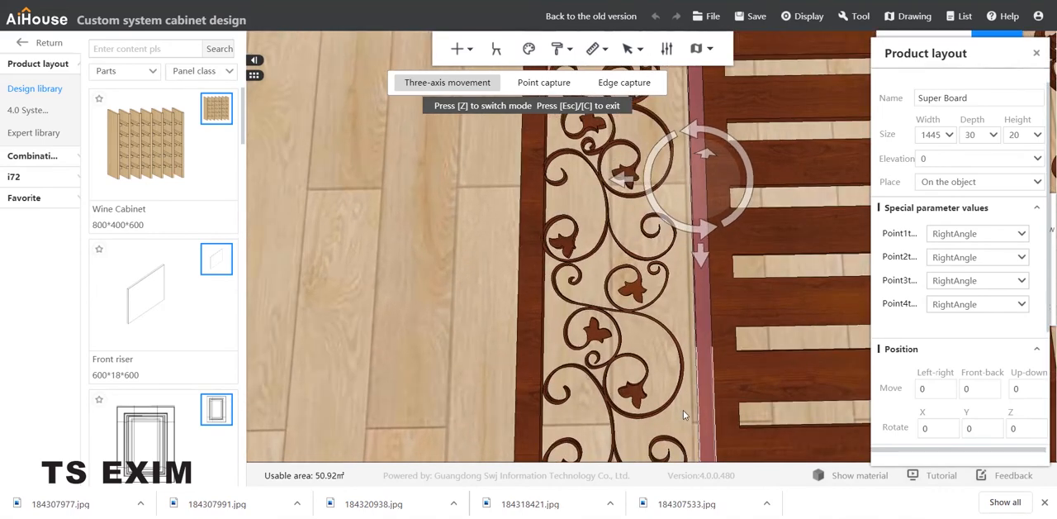
{"action": "scroll", "coordinate": [689, 380], "scroll_direction": "up", "scroll_amount": 2}
{"action": "middle_click_drag", "start_coordinate": [692, 351], "coordinate": [712, 395]}
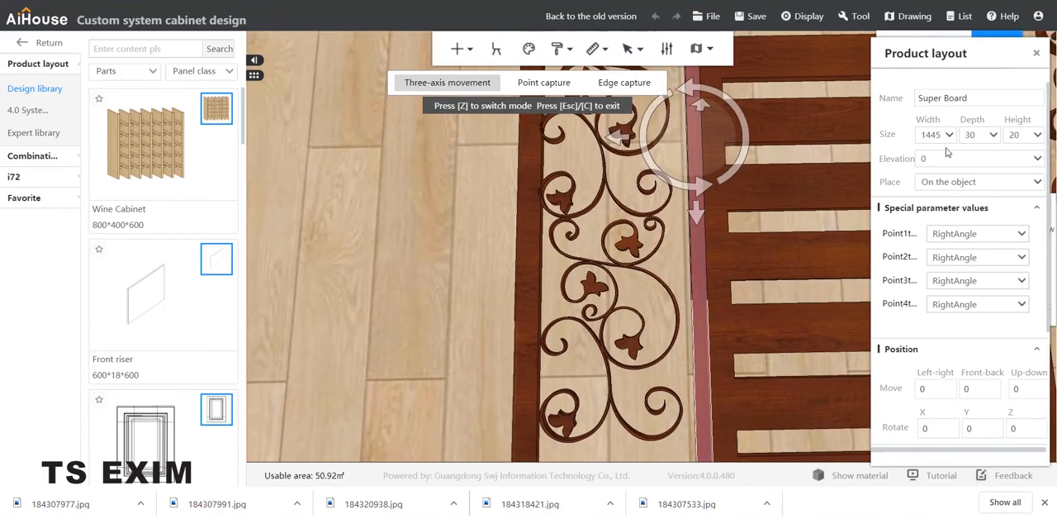
{"action": "left_click", "coordinate": [979, 134]}
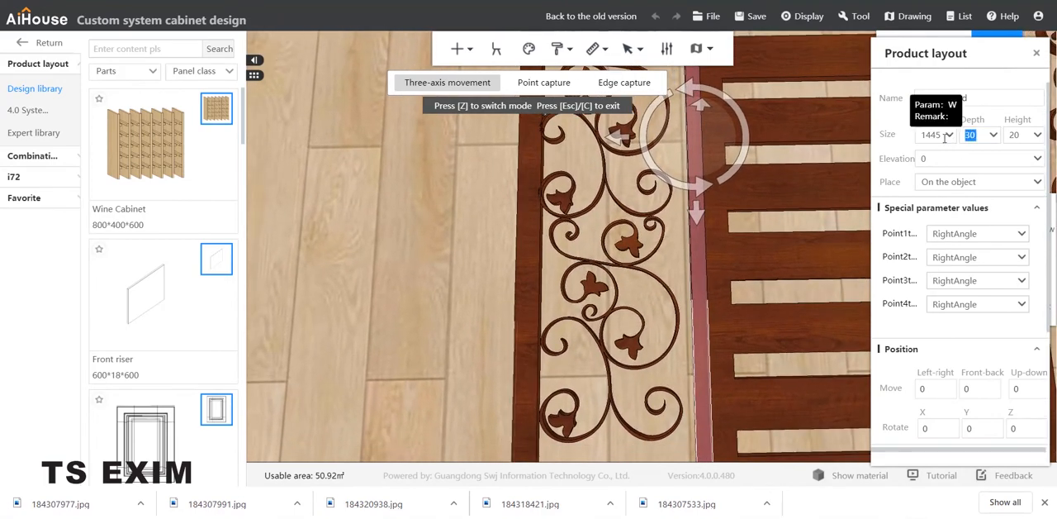
{"action": "type", "text": "50"}
{"action": "key", "text": "Return"}
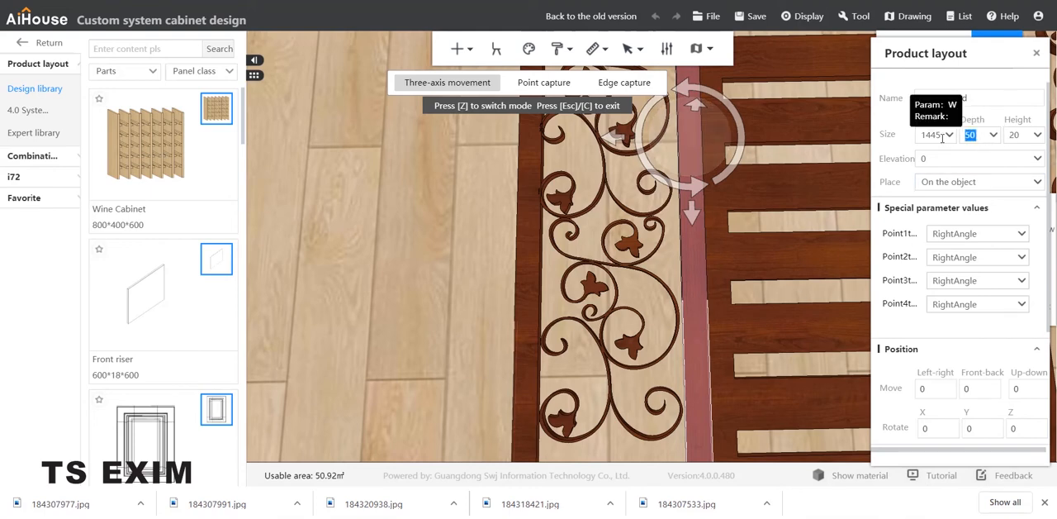
{"action": "type", "text": "0"}
{"action": "key", "text": "Return"}
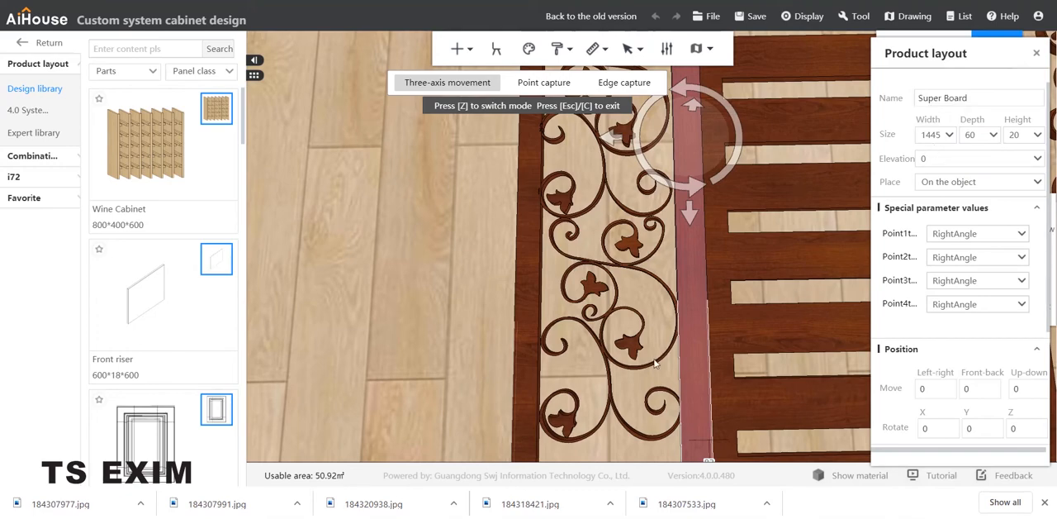
Step: Duplicate the 1445 × 60 Super Board that runs beside the gate's left scroll opening
{"action": "scroll", "coordinate": [682, 312], "scroll_direction": "down", "scroll_amount": 3}
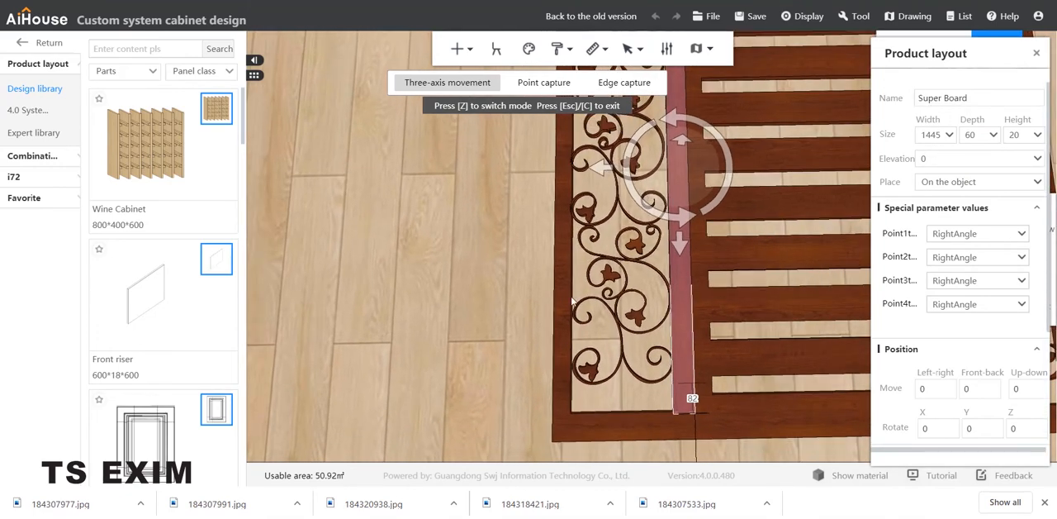
{"action": "scroll", "coordinate": [504, 288], "scroll_direction": "down", "scroll_amount": 2}
{"action": "right_click_drag", "start_coordinate": [490, 269], "coordinate": [474, 323]}
{"action": "scroll", "coordinate": [474, 323], "scroll_direction": "down", "scroll_amount": 1}
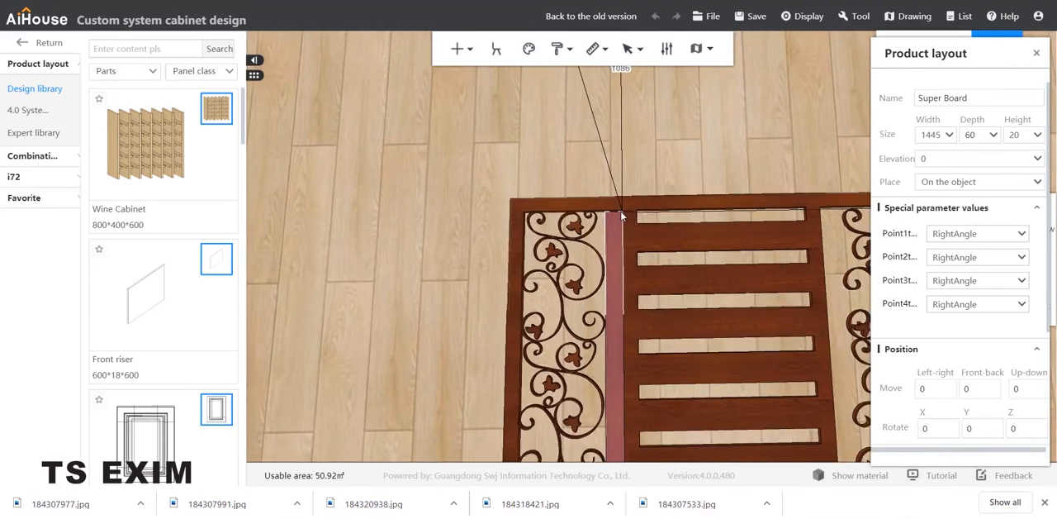
{"action": "left_click", "coordinate": [613, 222]}
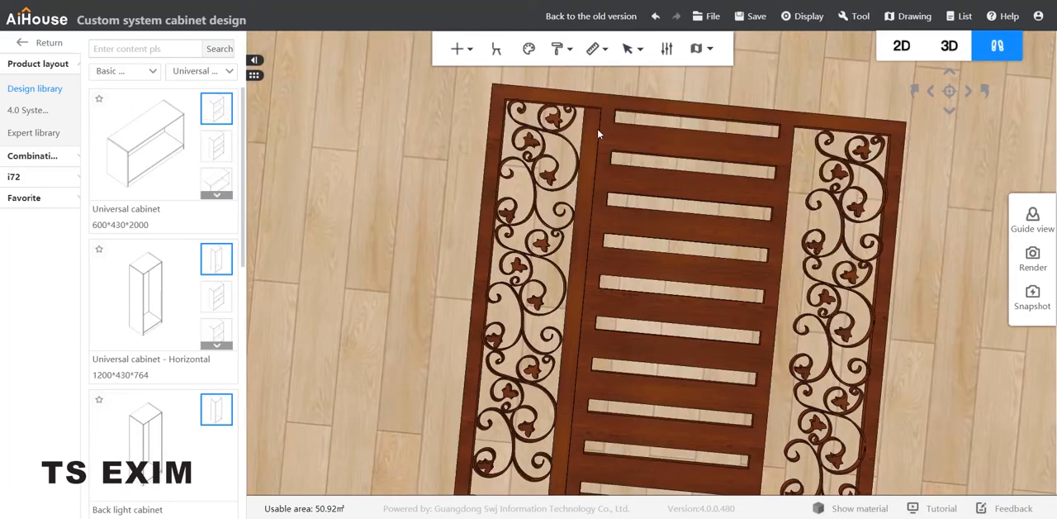
{"action": "left_click_drag", "start_coordinate": [650, 96], "coordinate": [704, 98]}
{"action": "left_click", "coordinate": [576, 162]}
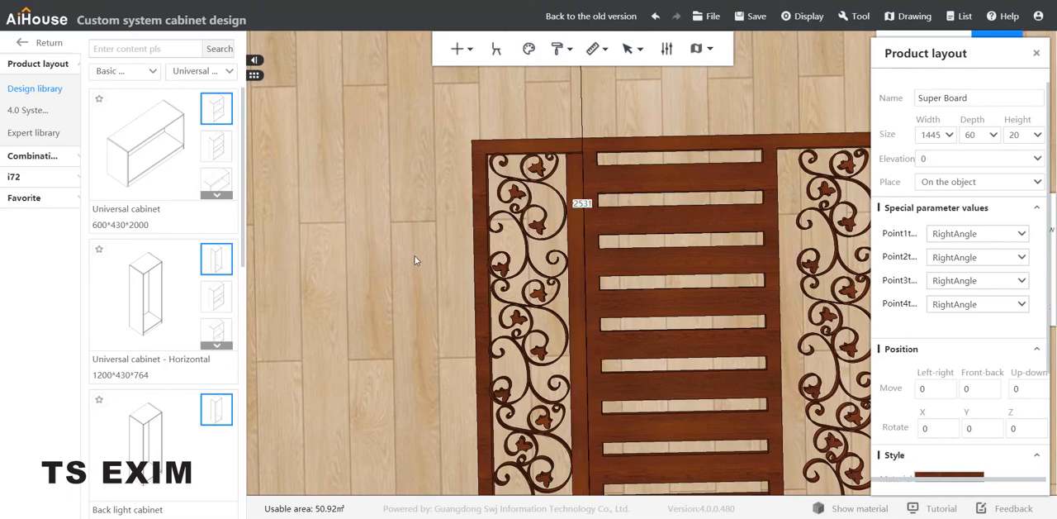
{"action": "right_click_drag", "start_coordinate": [414, 256], "coordinate": [420, 275]}
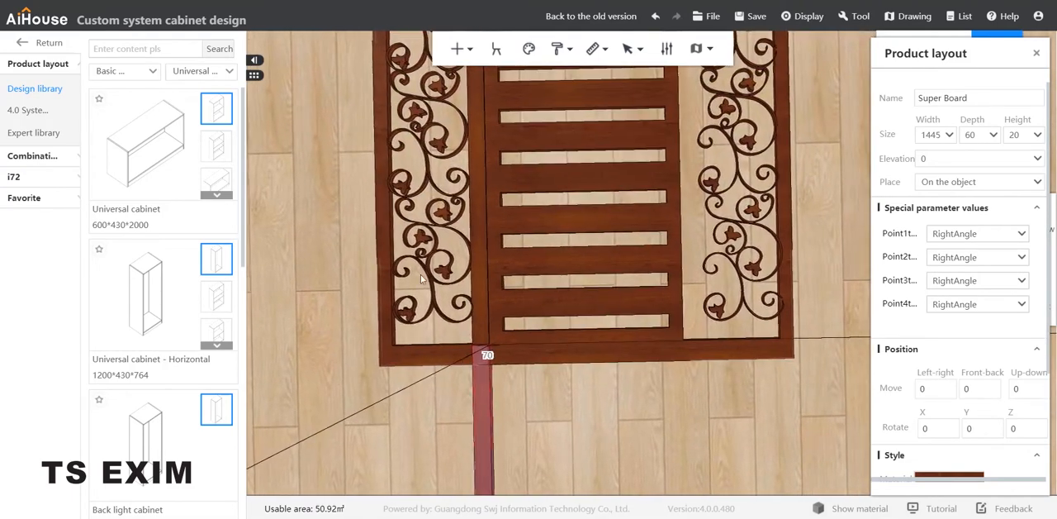
Step: Move the copied board onto the gate, along the inner edge of the right scroll opening
{"action": "key", "text": "c"}
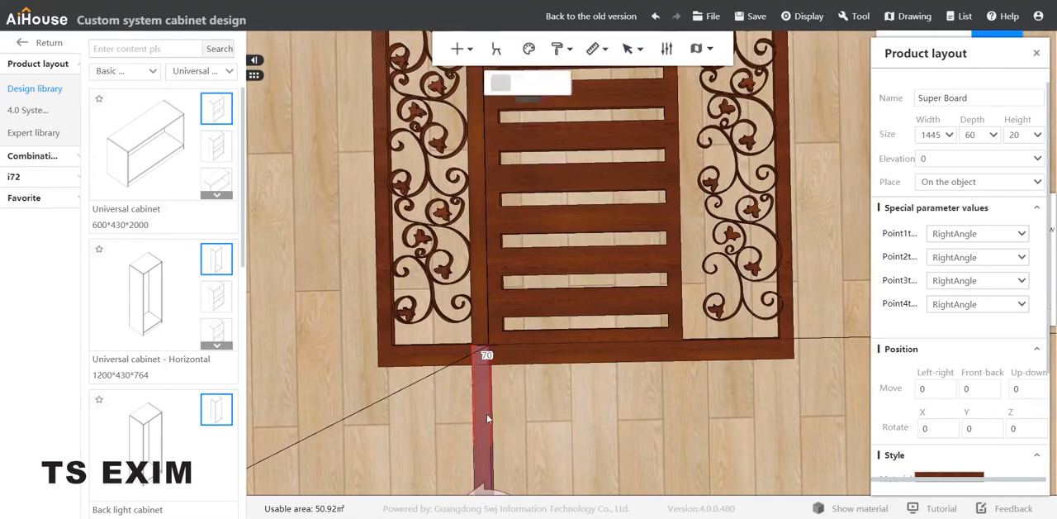
{"action": "right_click_drag", "start_coordinate": [567, 458], "coordinate": [560, 399]}
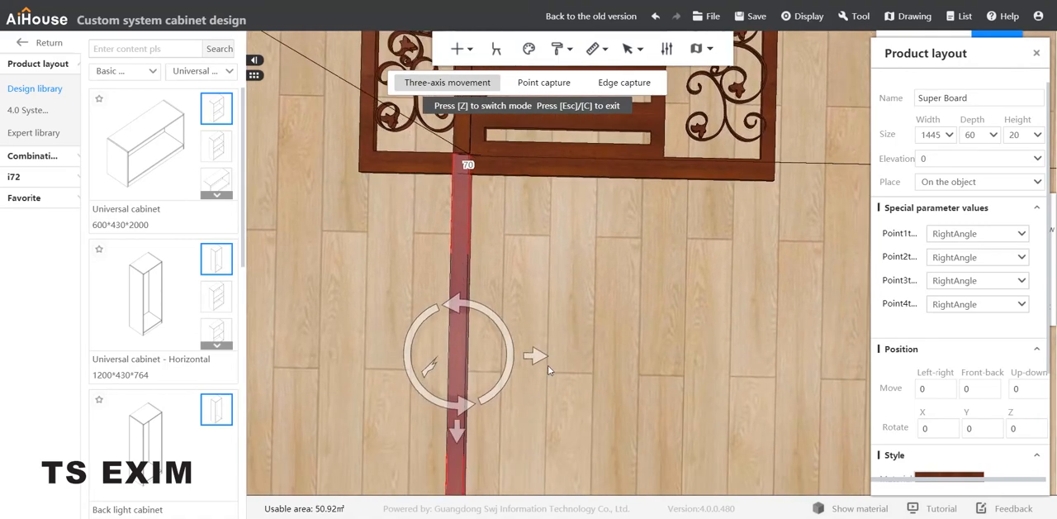
{"action": "left_click_drag", "start_coordinate": [542, 356], "coordinate": [758, 349]}
{"action": "left_click_drag", "start_coordinate": [669, 438], "coordinate": [682, 80]}
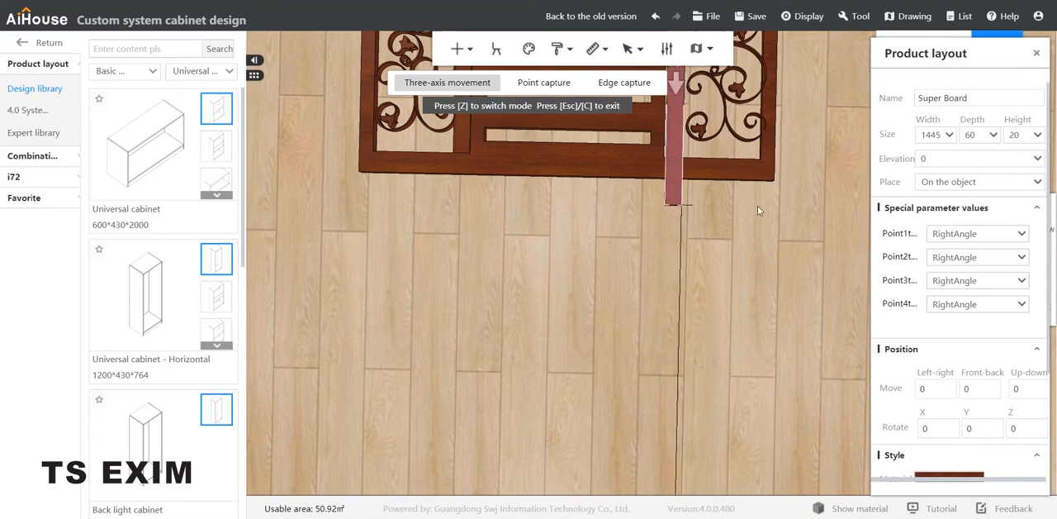
{"action": "middle_click_drag", "start_coordinate": [761, 241], "coordinate": [759, 487]}
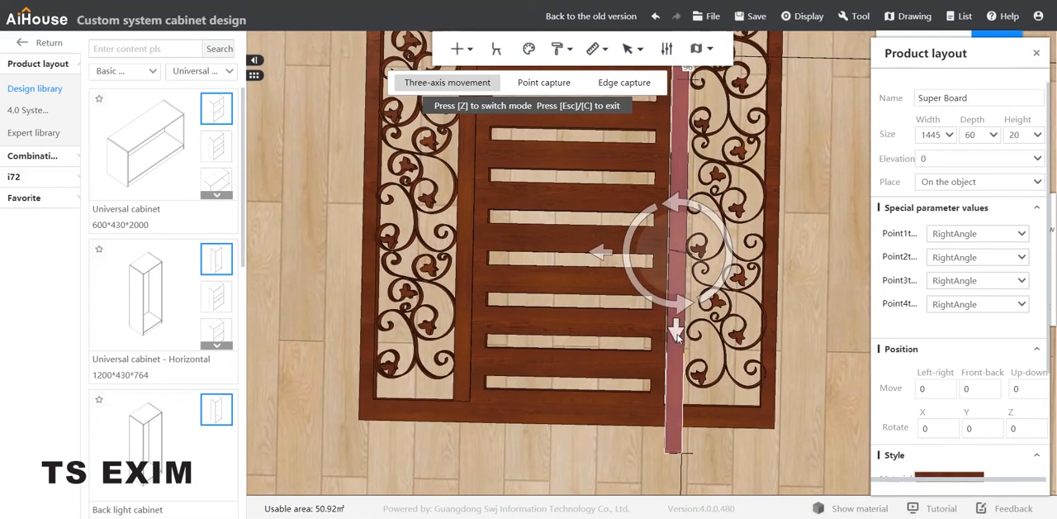
{"action": "left_click_drag", "start_coordinate": [676, 332], "coordinate": [687, 287]}
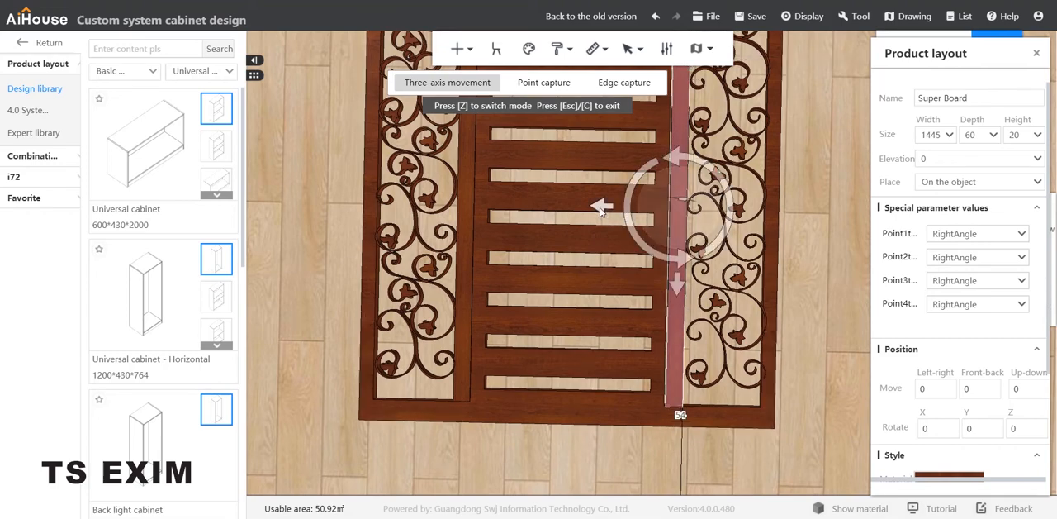
{"action": "left_click_drag", "start_coordinate": [601, 208], "coordinate": [598, 211]}
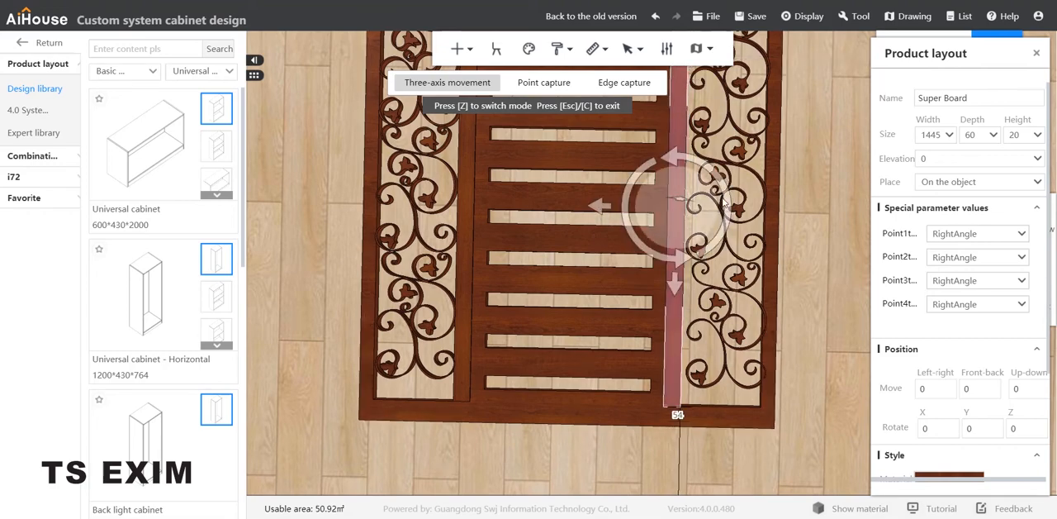
Step: Check the copied board's ends against the gate frame and nudge it lengthwise to line up with the right opening
{"action": "middle_click_drag", "start_coordinate": [792, 190], "coordinate": [798, 240]}
{"action": "left_click", "coordinate": [818, 253]}
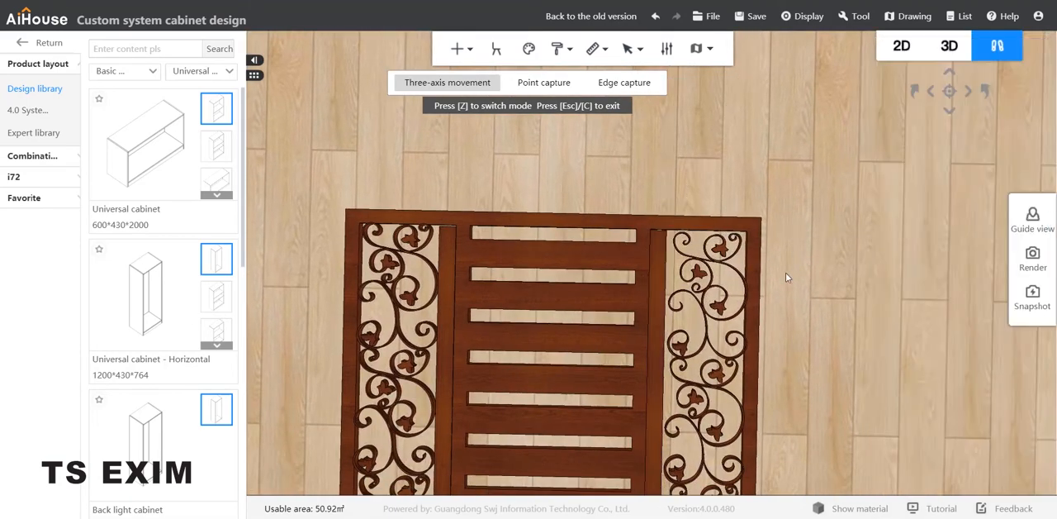
{"action": "scroll", "coordinate": [681, 244], "scroll_direction": "up", "scroll_amount": 4}
{"action": "scroll", "coordinate": [681, 244], "scroll_direction": "down", "scroll_amount": 6}
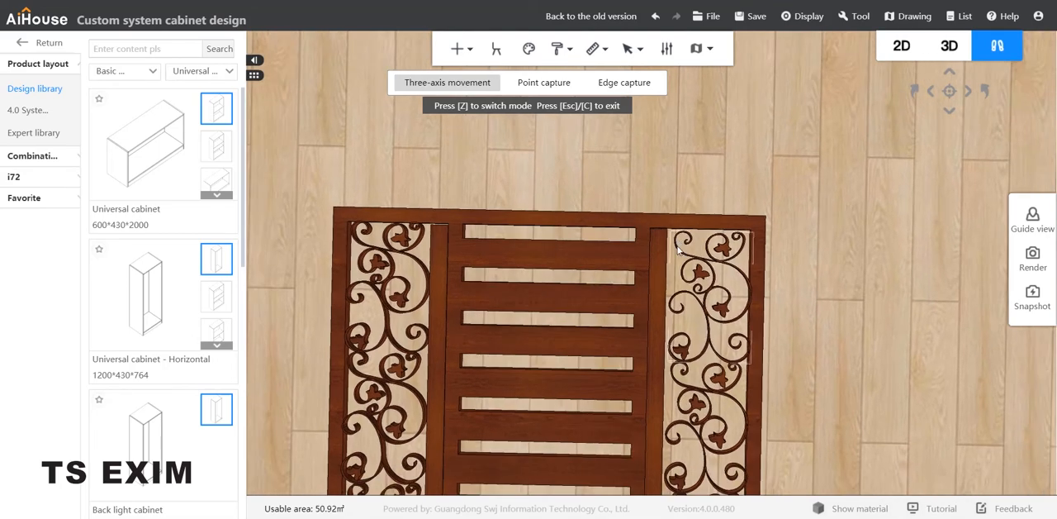
{"action": "left_click", "coordinate": [657, 339]}
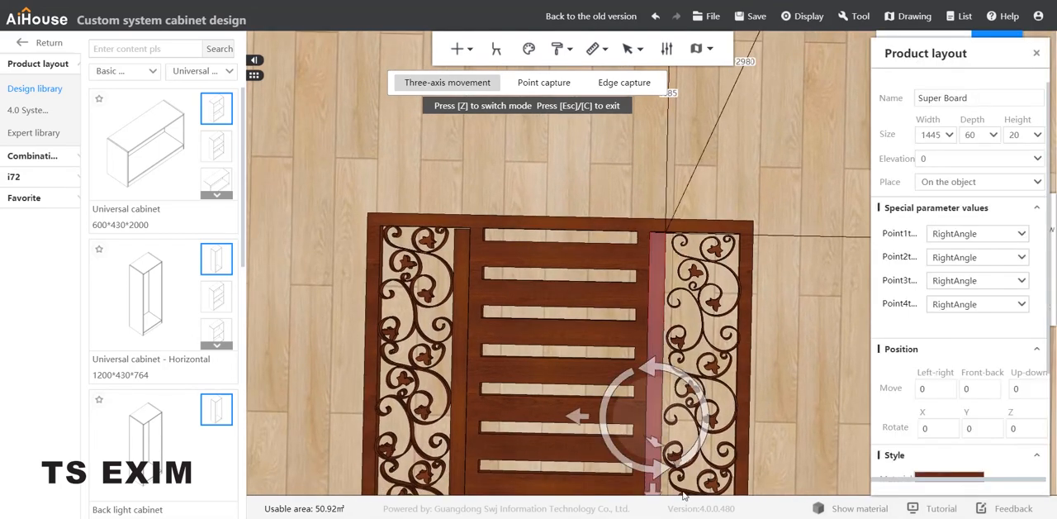
{"action": "left_click_drag", "start_coordinate": [658, 492], "coordinate": [660, 491]}
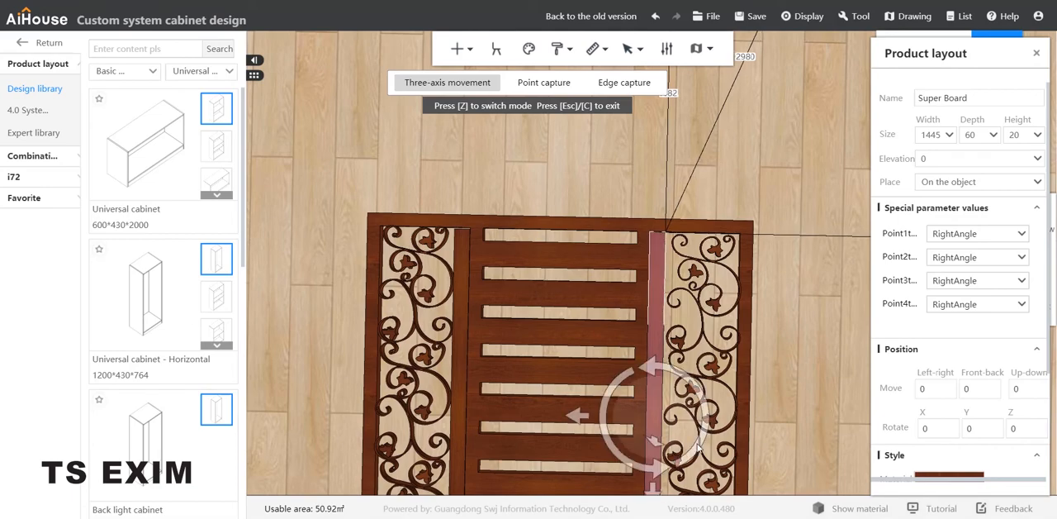
{"action": "middle_click_drag", "start_coordinate": [769, 376], "coordinate": [794, 300]}
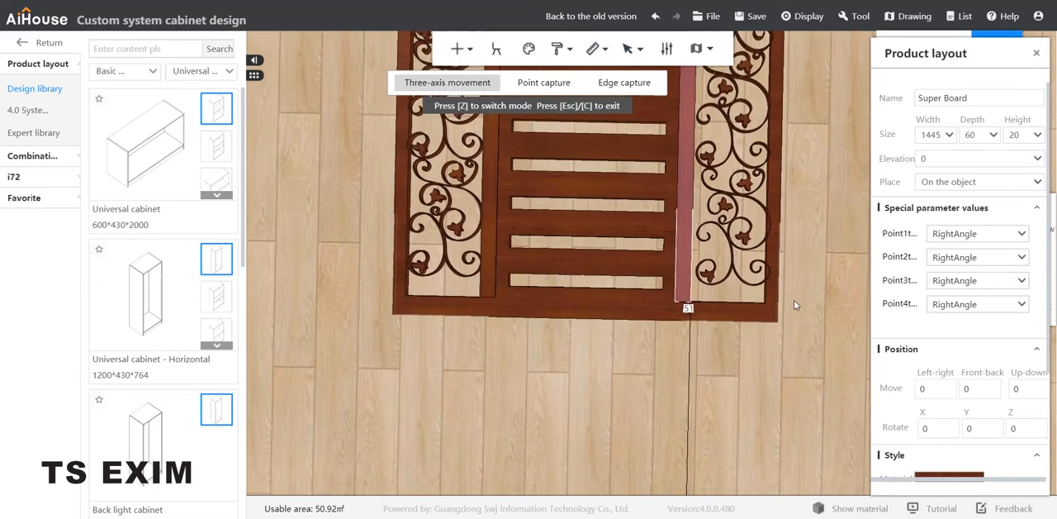
Step: Nudge the 1445 × 60 board beside the left scroll opening lengthwise and check both its ends against the gate frame
{"action": "left_click", "coordinate": [799, 298]}
{"action": "middle_click_drag", "start_coordinate": [680, 383], "coordinate": [734, 484]}
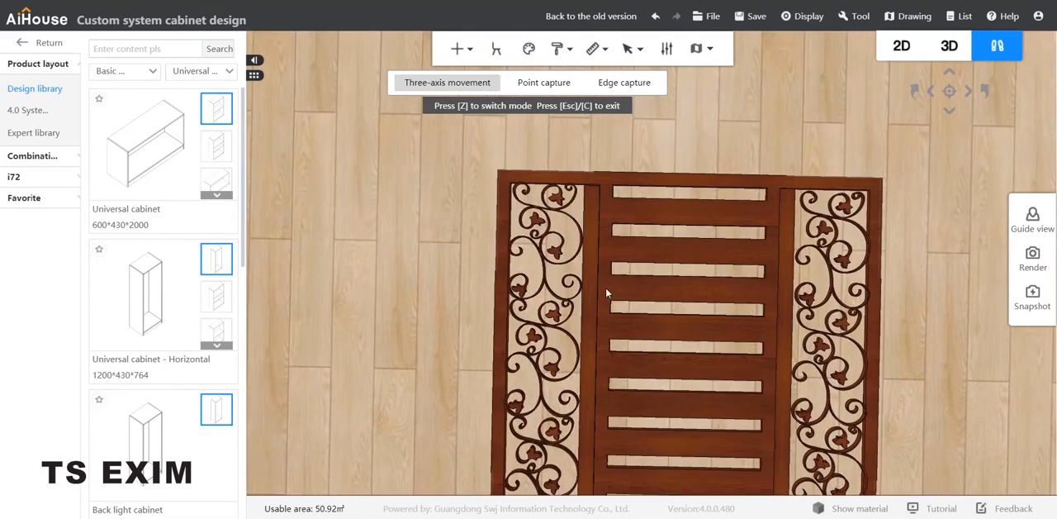
{"action": "left_click", "coordinate": [596, 259]}
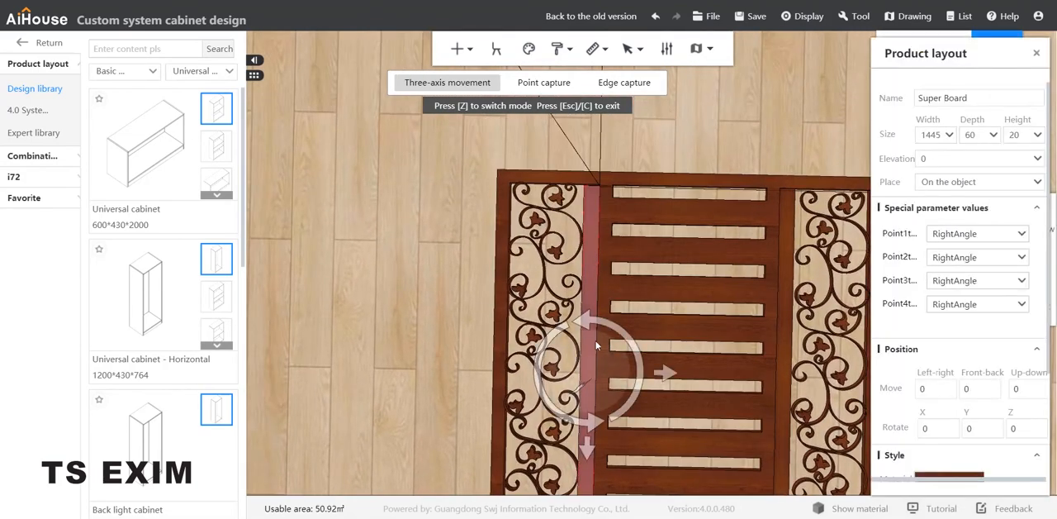
{"action": "left_click", "coordinate": [590, 450]}
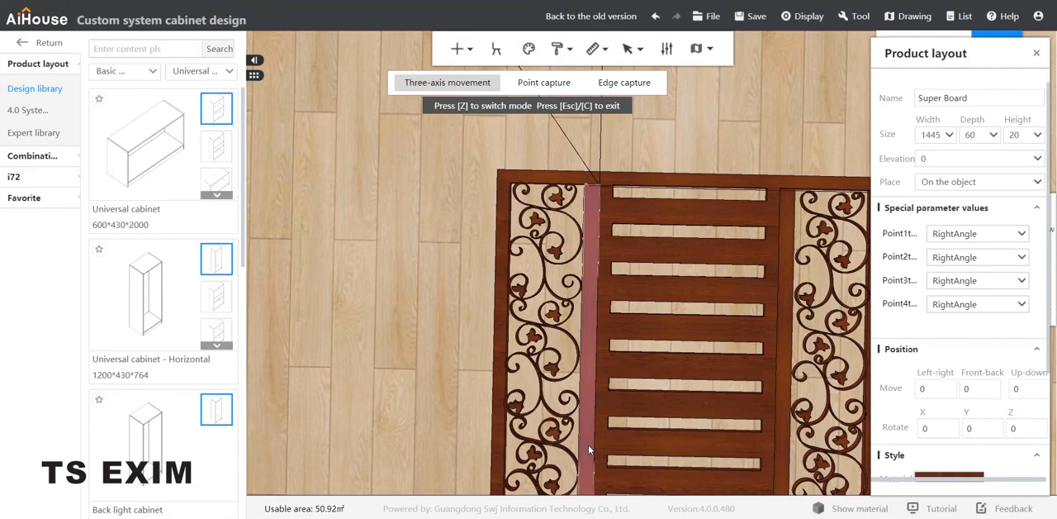
{"action": "left_click", "coordinate": [382, 406]}
{"action": "middle_click_drag", "start_coordinate": [383, 403], "coordinate": [340, 347]}
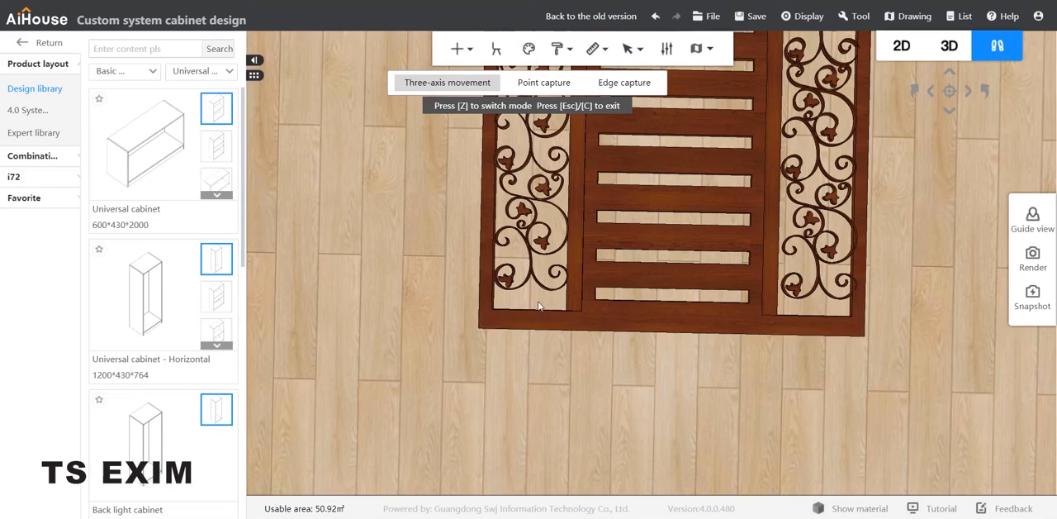
{"action": "scroll", "coordinate": [539, 305], "scroll_direction": "up", "scroll_amount": 5}
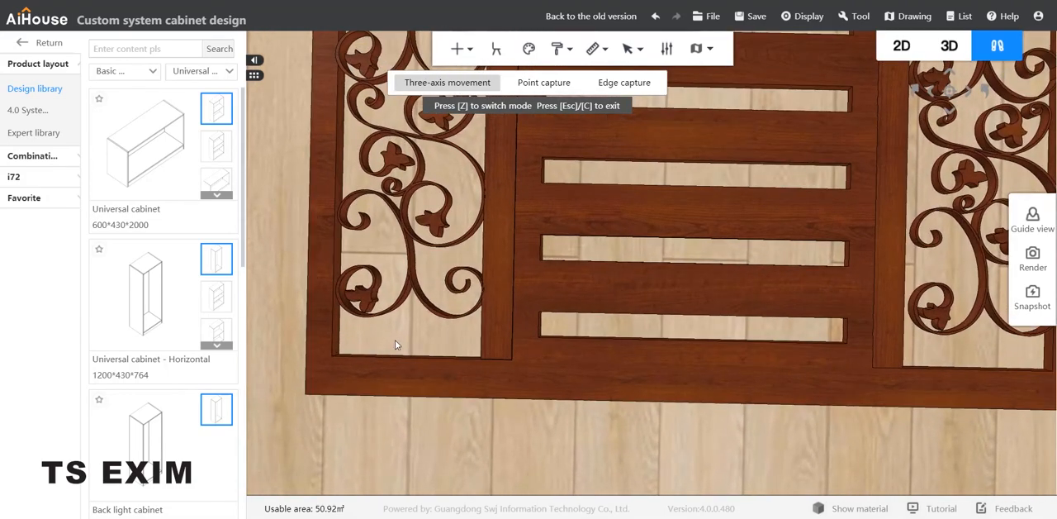
Step: Insert a Super Board from the Parts category's Panel class in the design library
{"action": "key", "text": "a"}
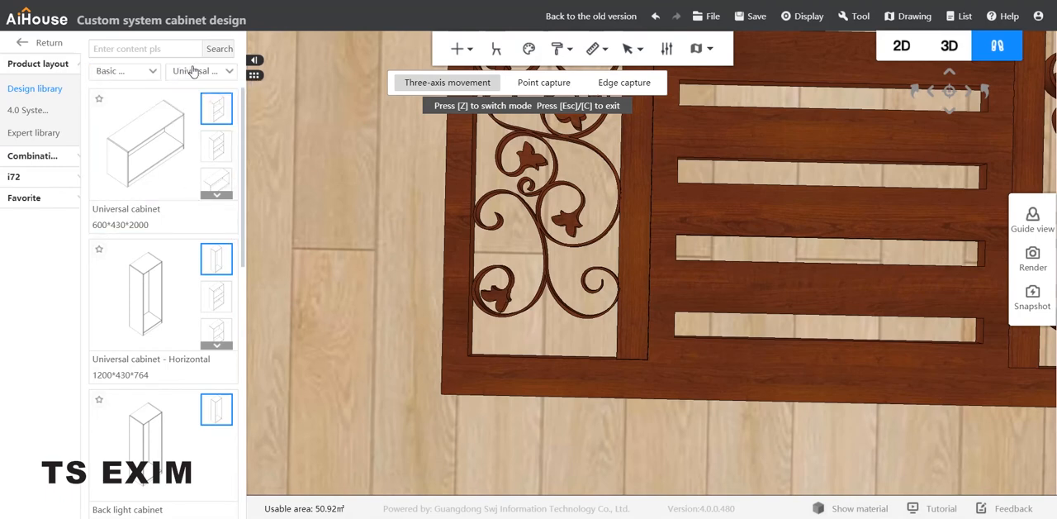
{"action": "left_click", "coordinate": [198, 71]}
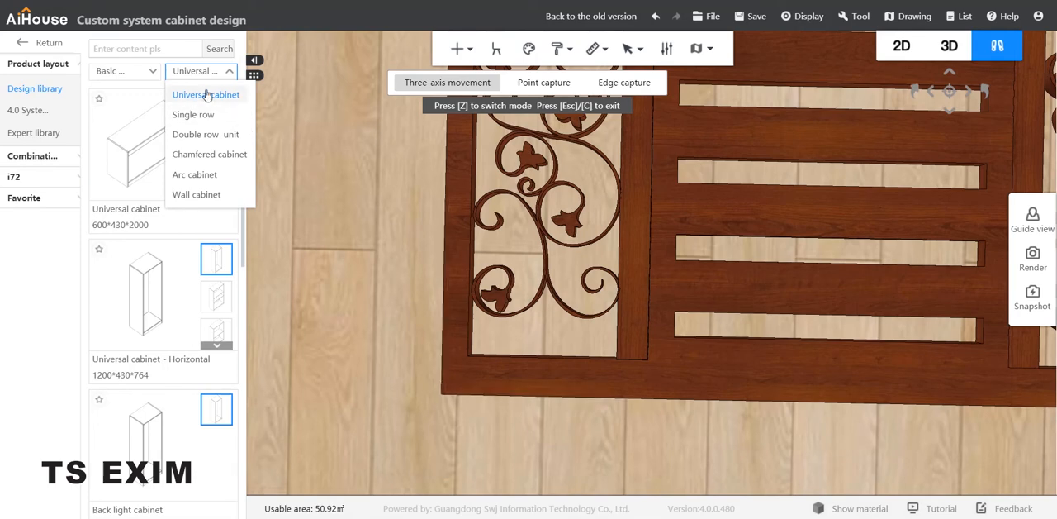
{"action": "left_click", "coordinate": [135, 73]}
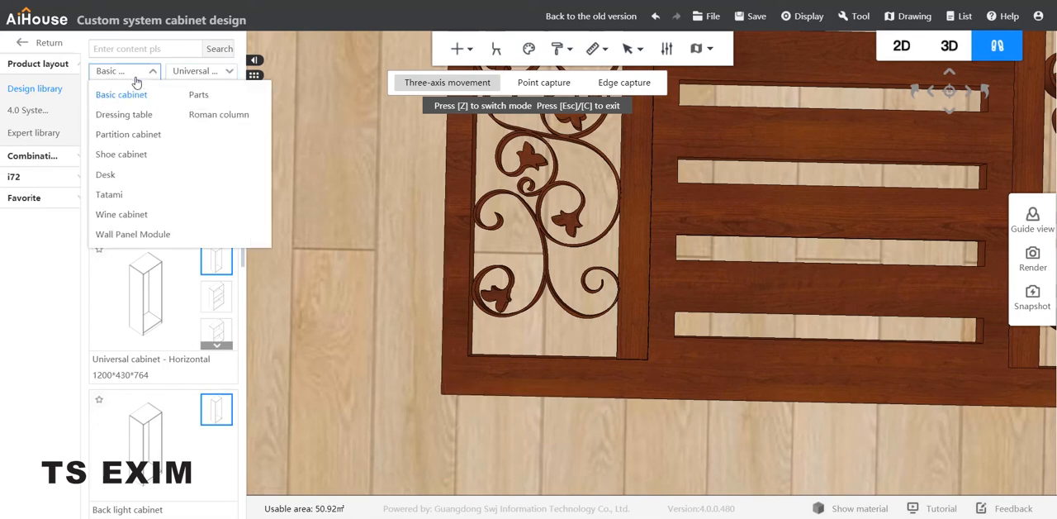
{"action": "left_click", "coordinate": [216, 95]}
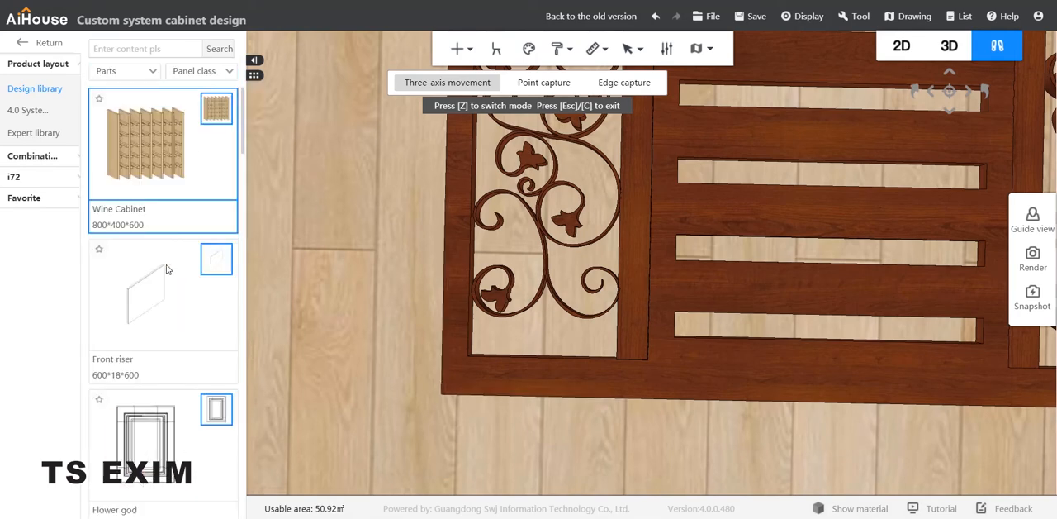
{"action": "scroll", "coordinate": [147, 341], "scroll_direction": "down", "scroll_amount": 3}
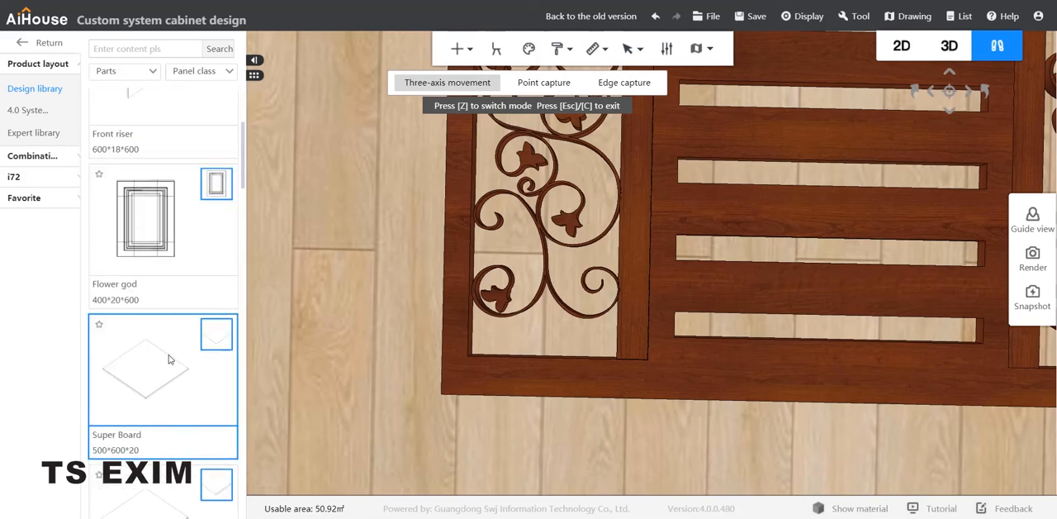
{"action": "left_click", "coordinate": [142, 372]}
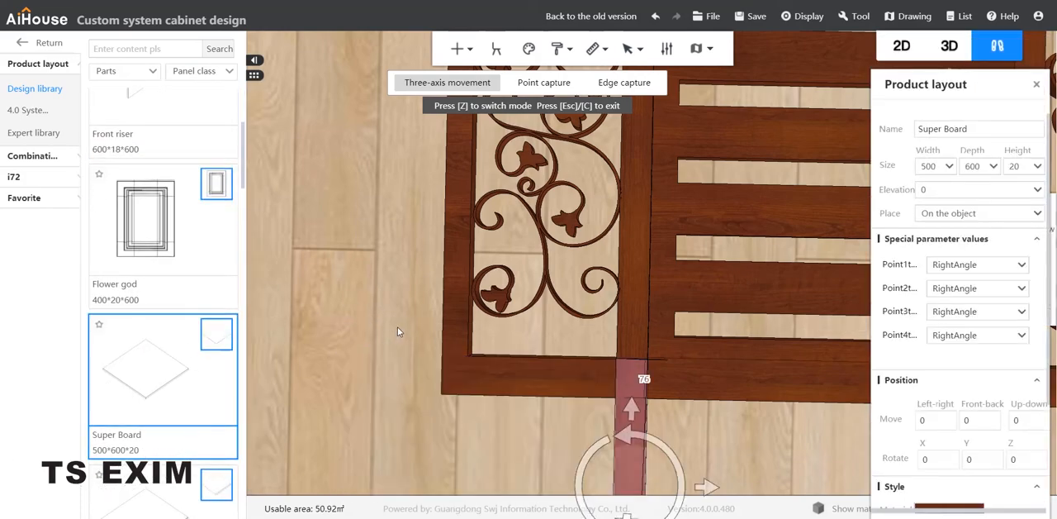
Step: Place the new Super Board on the floor below the gate's lower left corner, clear of the frame
{"action": "middle_click_drag", "start_coordinate": [399, 327], "coordinate": [394, 290]}
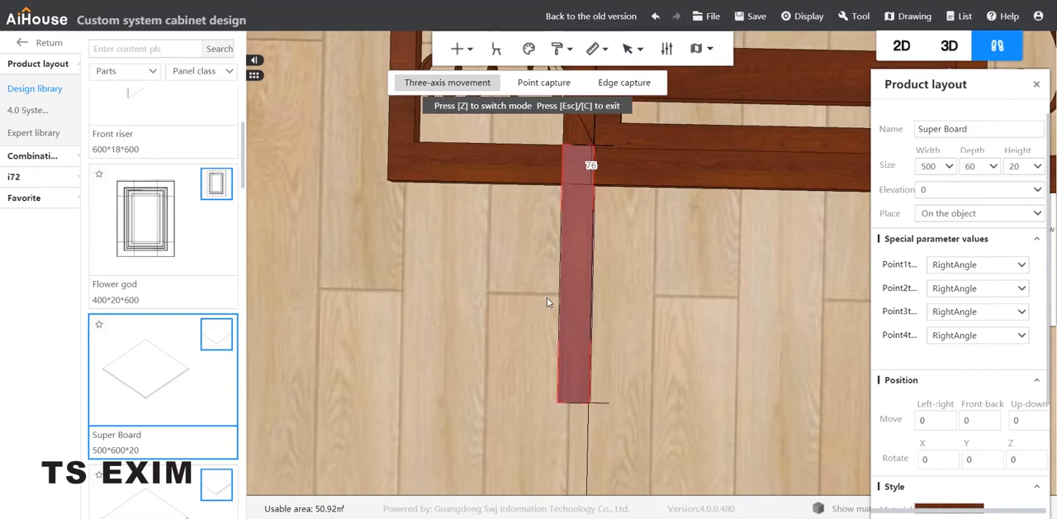
{"action": "left_click", "coordinate": [583, 284]}
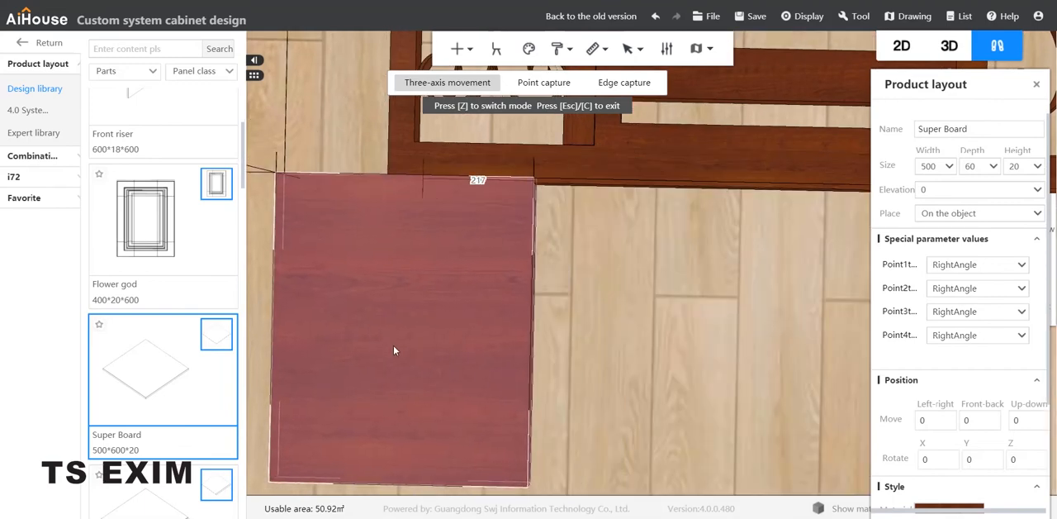
{"action": "left_click", "coordinate": [406, 344]}
{"action": "scroll", "coordinate": [604, 333], "scroll_direction": "down", "scroll_amount": 2}
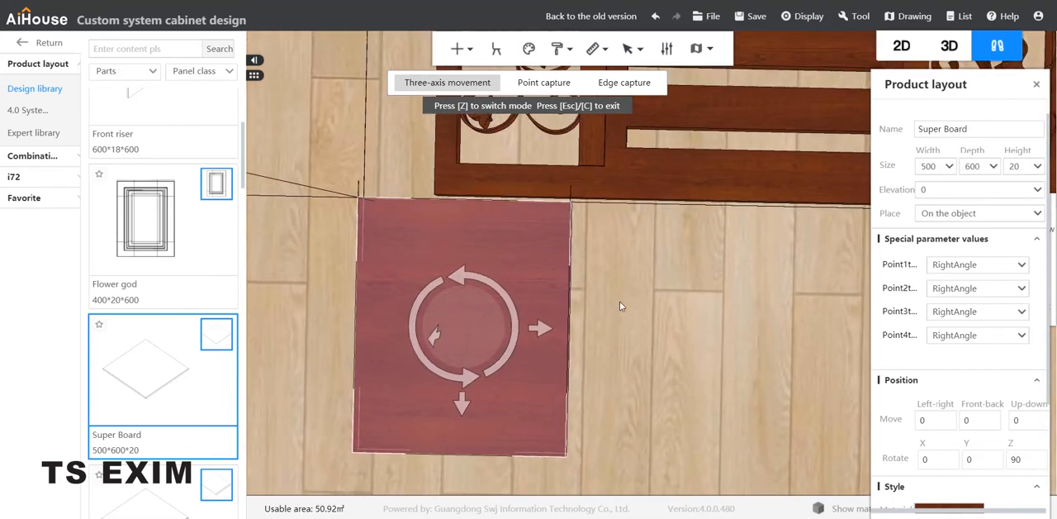
{"action": "middle_click_drag", "start_coordinate": [620, 300], "coordinate": [689, 335]}
{"action": "left_click", "coordinate": [625, 308]}
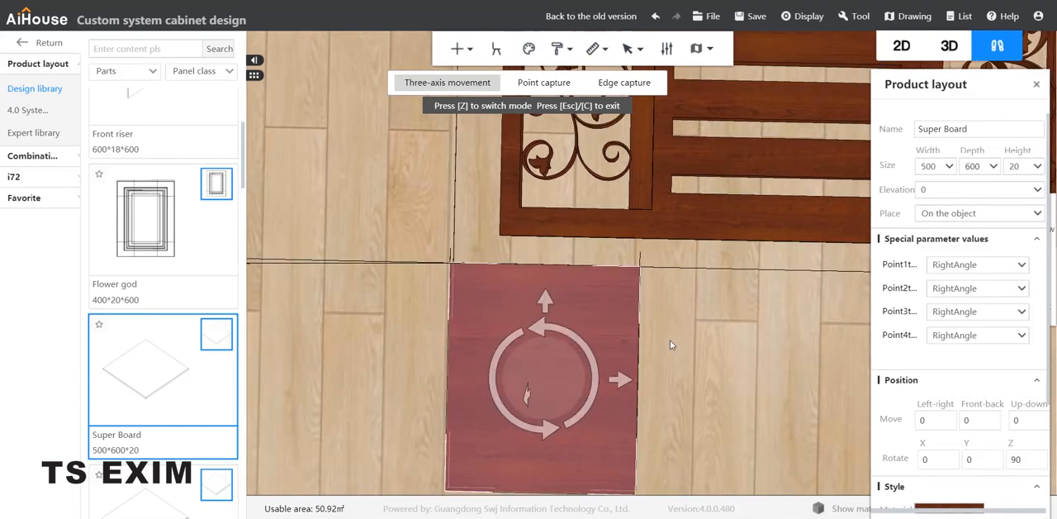
{"action": "left_click", "coordinate": [670, 345]}
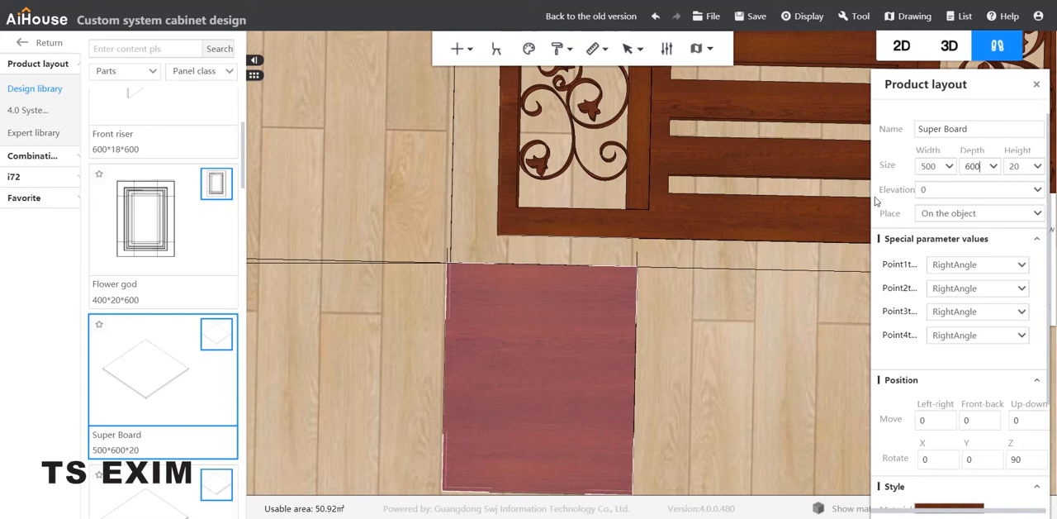
Step: Set the new Super Board's width to 290 and its depth to 80
{"action": "left_click_drag", "start_coordinate": [937, 166], "coordinate": [908, 167]}
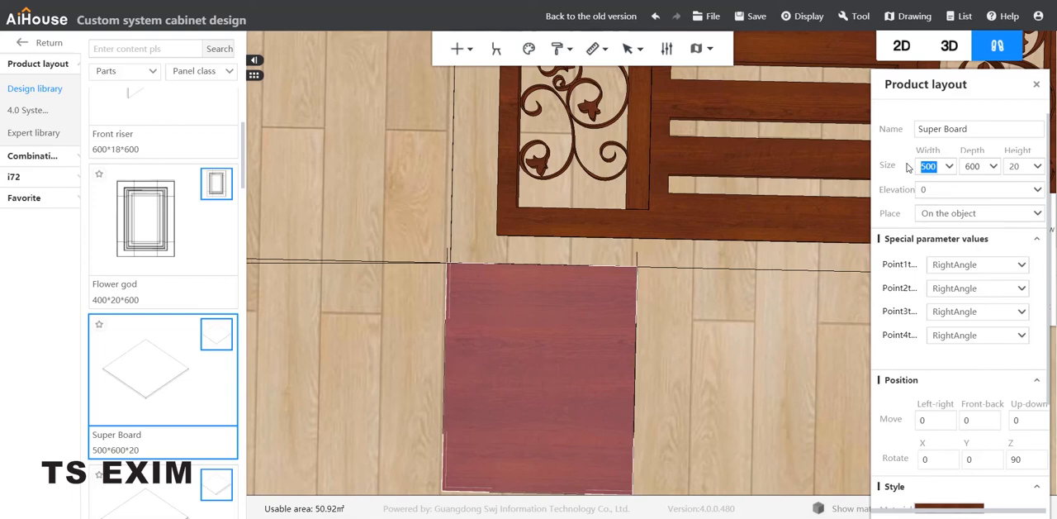
{"action": "type", "text": "290"}
{"action": "key", "text": "Return"}
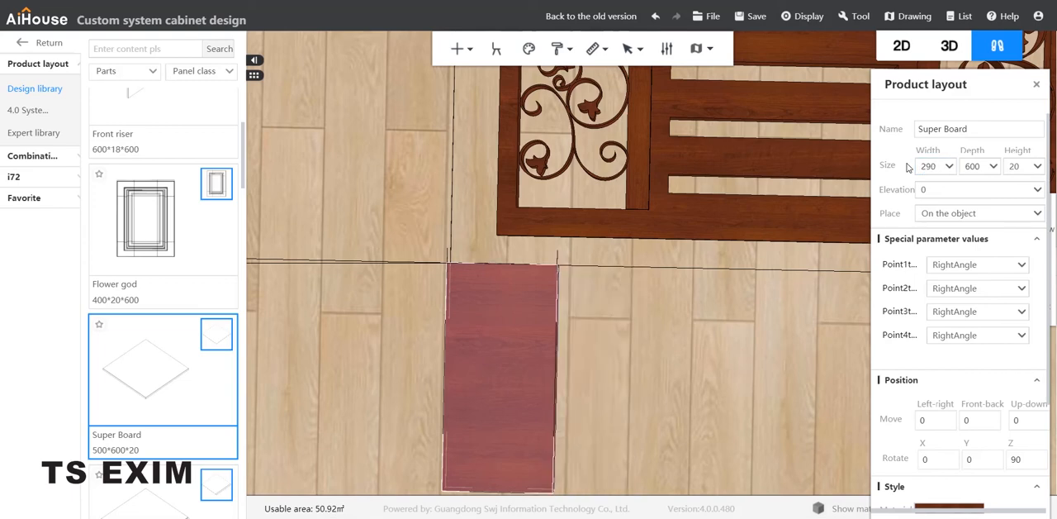
{"action": "double_click", "coordinate": [962, 169]}
{"action": "type", "text": "80"}
{"action": "key", "text": "Return"}
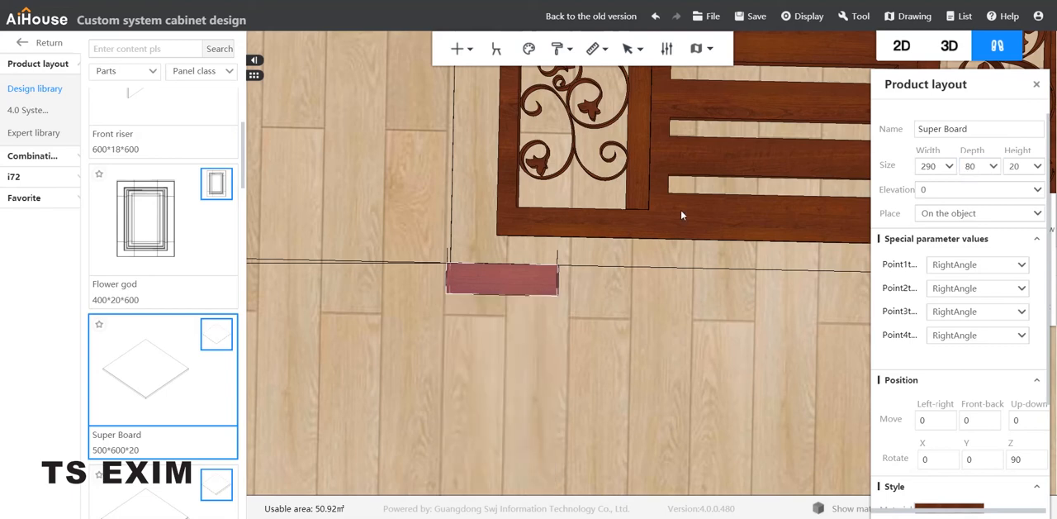
Step: Move the 290 × 80 board into the lower end of the gate's left scroll opening, flush with the frame
{"action": "left_click", "coordinate": [503, 286]}
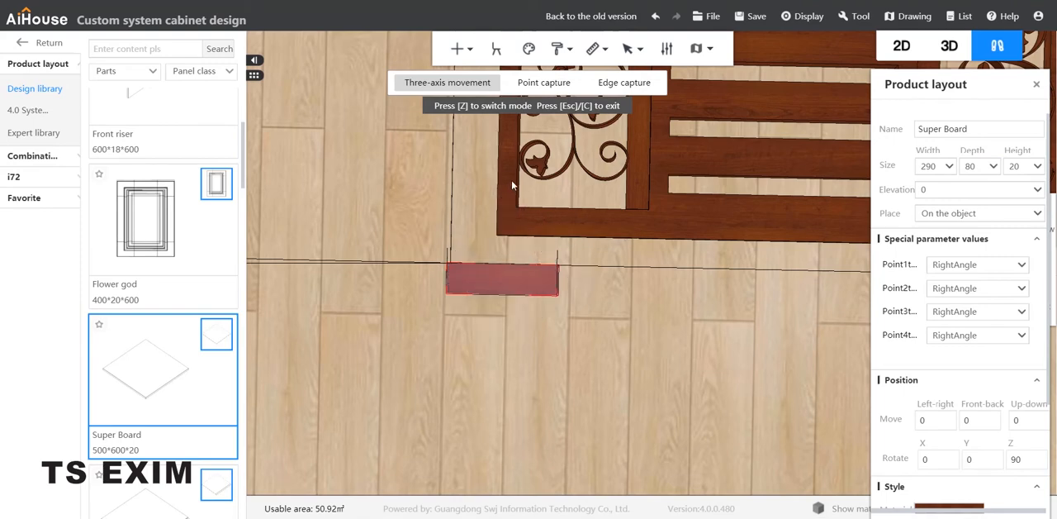
{"action": "left_click_drag", "start_coordinate": [512, 186], "coordinate": [514, 110]}
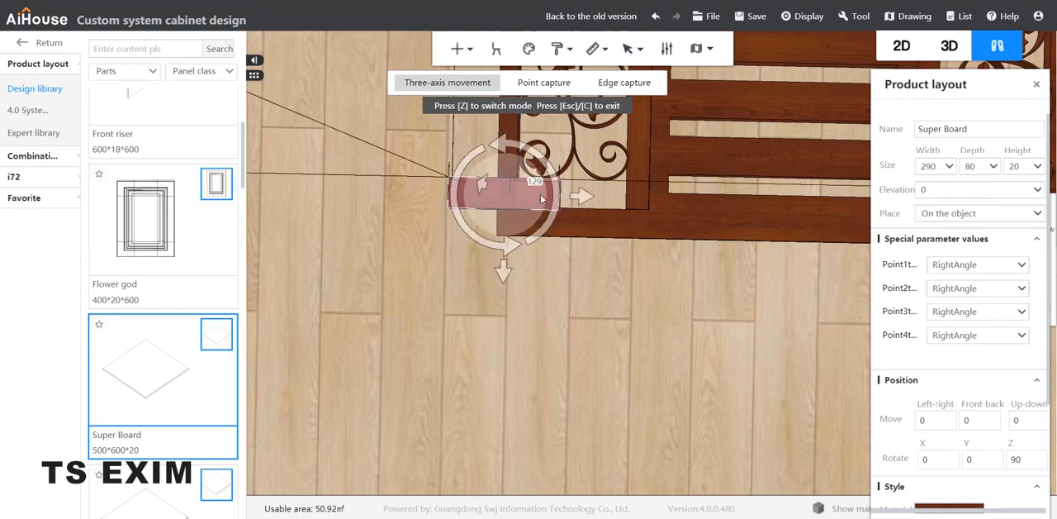
{"action": "left_click_drag", "start_coordinate": [541, 198], "coordinate": [649, 216]}
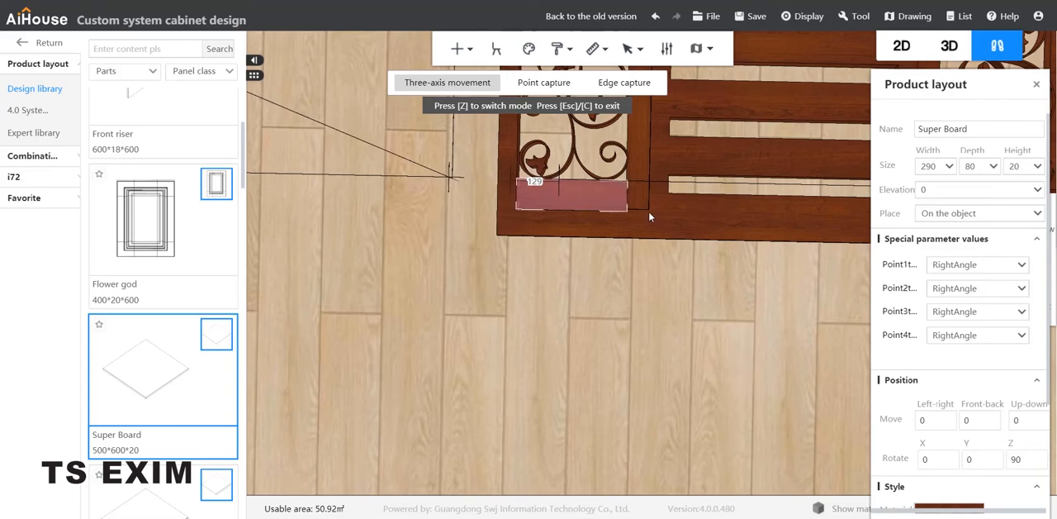
{"action": "scroll", "coordinate": [554, 204], "scroll_direction": "up", "scroll_amount": 3}
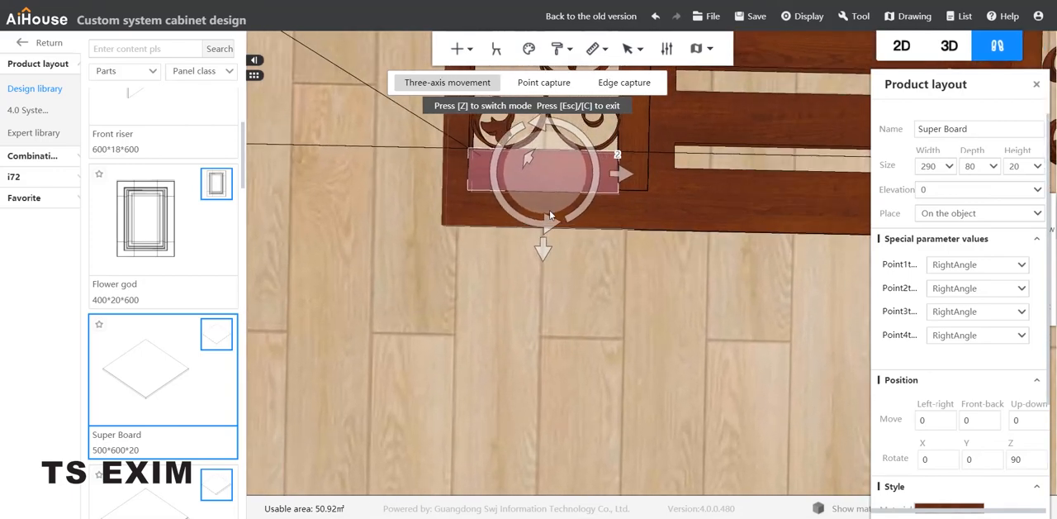
Step: Duplicate the 290 × 80 board and move the copy into the lower end of the right scroll opening
{"action": "scroll", "coordinate": [652, 292], "scroll_direction": "down", "scroll_amount": 3}
{"action": "key", "text": "ctrl+v"}
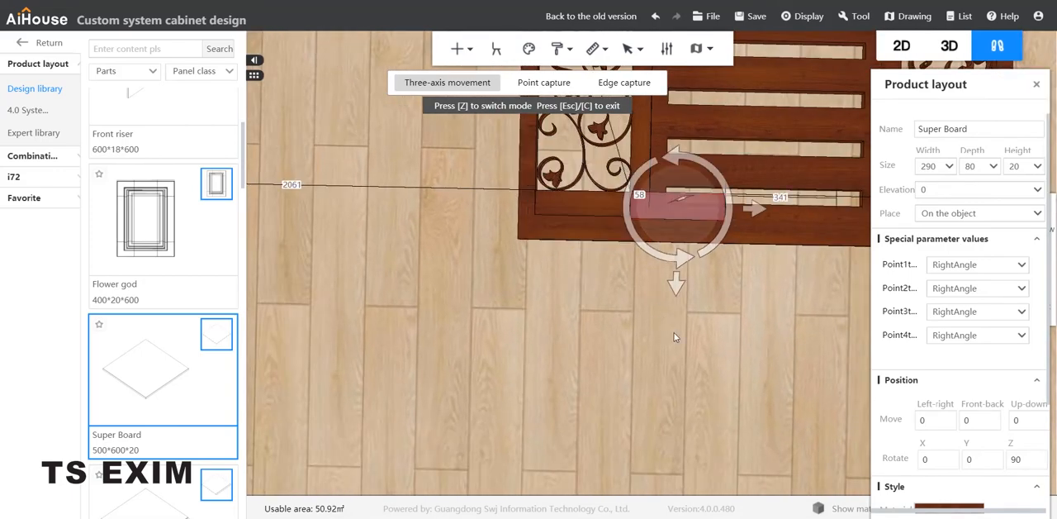
{"action": "middle_click_drag", "start_coordinate": [694, 341], "coordinate": [655, 351]}
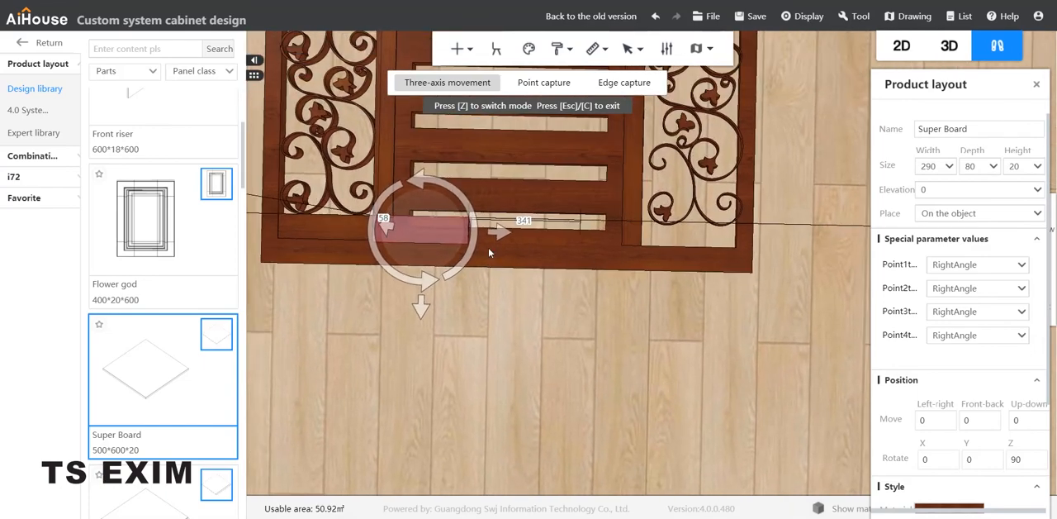
{"action": "left_click_drag", "start_coordinate": [498, 233], "coordinate": [763, 238]}
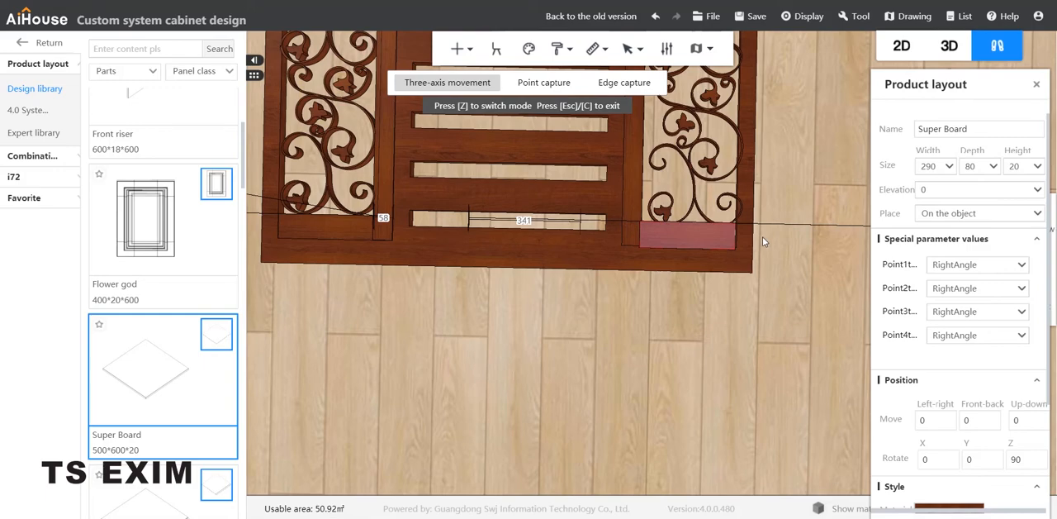
{"action": "left_click_drag", "start_coordinate": [764, 238], "coordinate": [766, 237]}
{"action": "scroll", "coordinate": [775, 181], "scroll_direction": "down", "scroll_amount": 5}
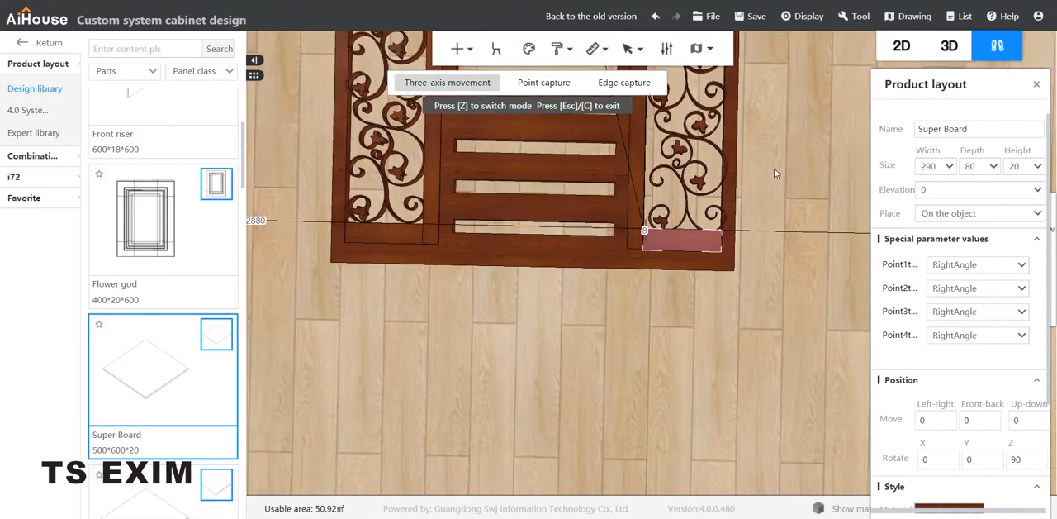
Step: Nudge the scroll ornament in the right opening slightly sideways to line up with the opening's inner edge
{"action": "middle_click_drag", "start_coordinate": [786, 175], "coordinate": [789, 248]}
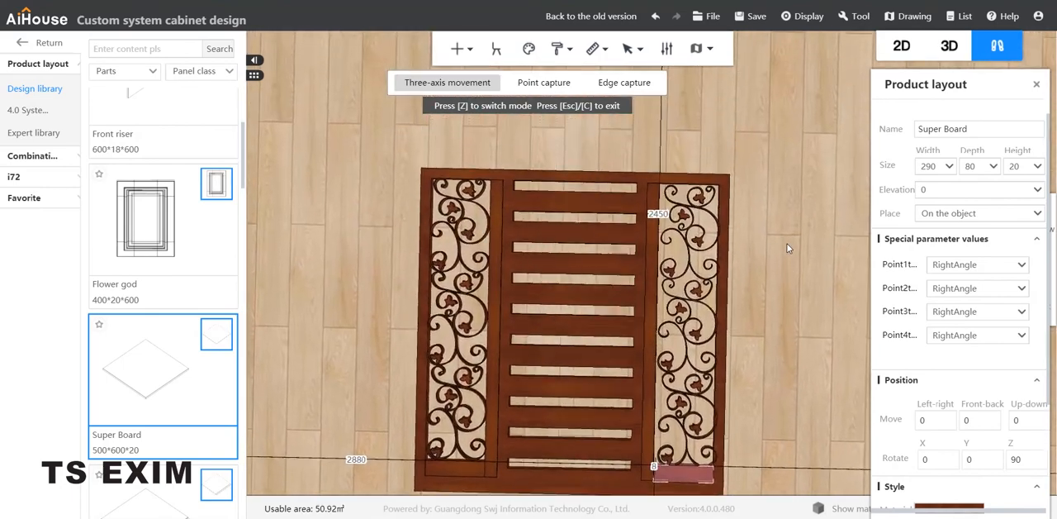
{"action": "scroll", "coordinate": [714, 232], "scroll_direction": "up", "scroll_amount": 1}
{"action": "scroll", "coordinate": [713, 232], "scroll_direction": "up", "scroll_amount": 3}
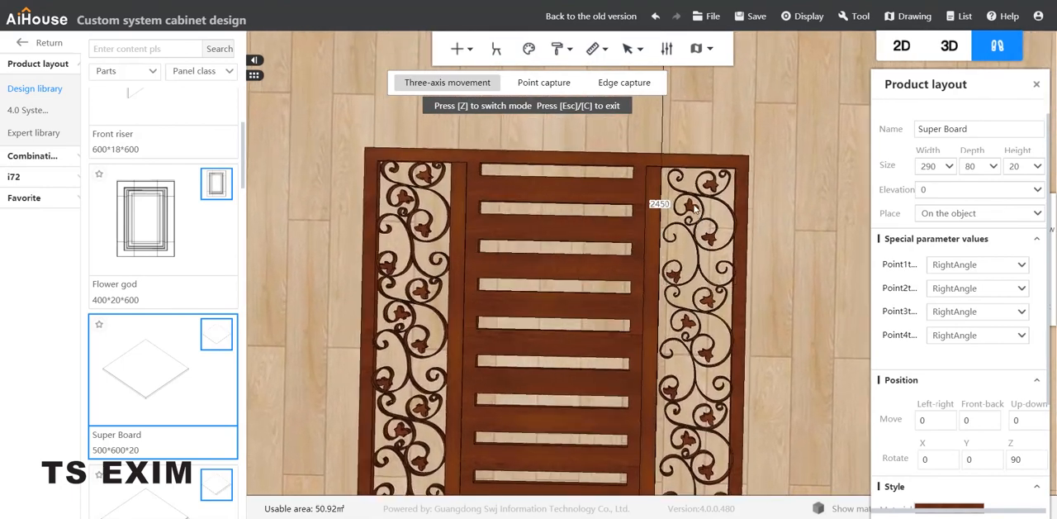
{"action": "left_click", "coordinate": [716, 242]}
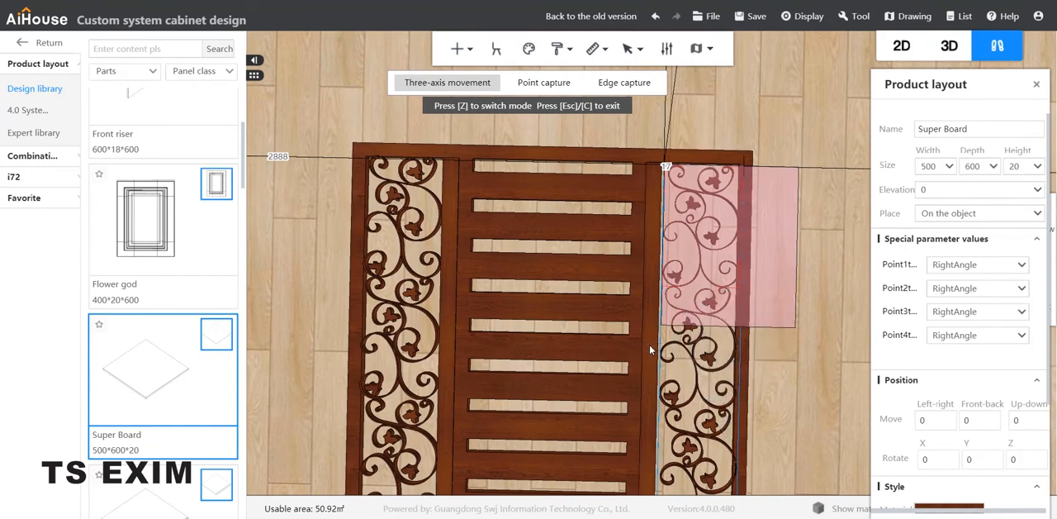
{"action": "left_click_drag", "start_coordinate": [650, 345], "coordinate": [648, 344]}
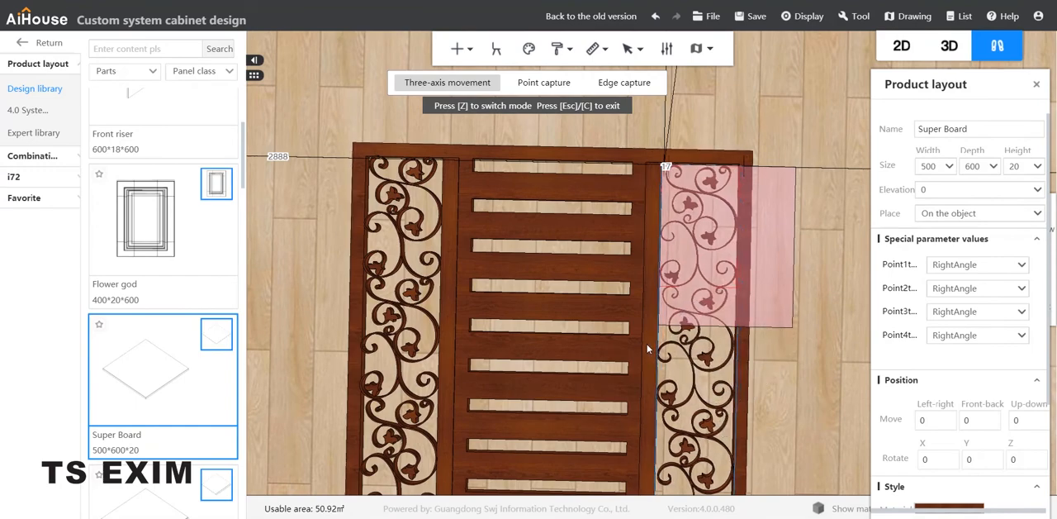
{"action": "left_click", "coordinate": [811, 401]}
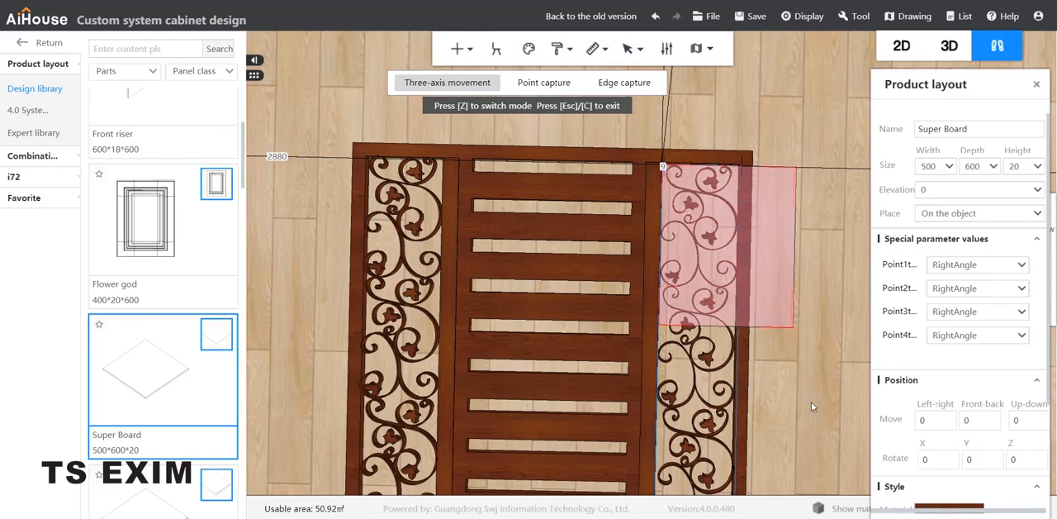
{"action": "left_click_drag", "start_coordinate": [811, 401], "coordinate": [819, 325]}
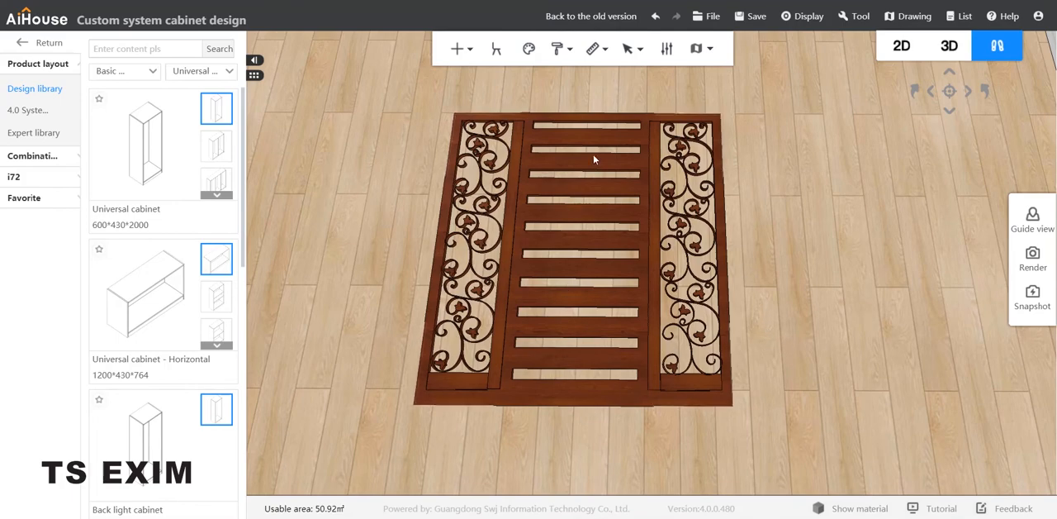
Step: Apply the Champagne metal material to the uppermost scroll ornament in the gate's left opening
{"action": "left_click", "coordinate": [497, 132]}
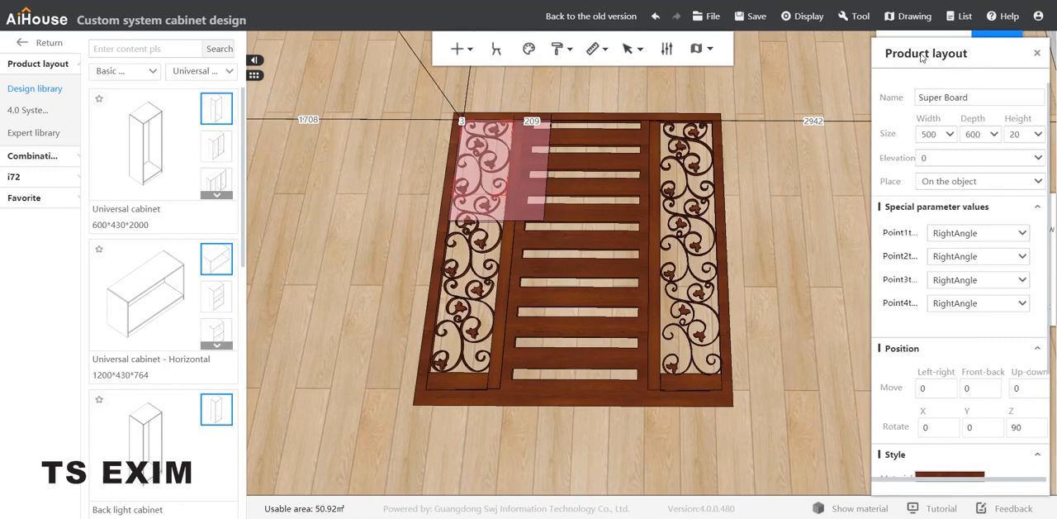
{"action": "left_click_drag", "start_coordinate": [952, 74], "coordinate": [891, 30]}
{"action": "scroll", "coordinate": [906, 376], "scroll_direction": "down", "scroll_amount": 2}
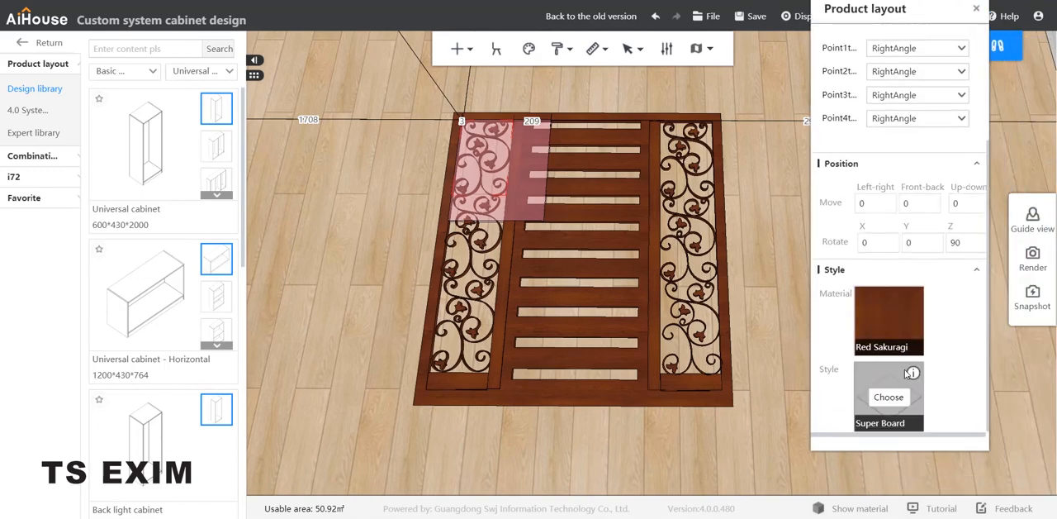
{"action": "left_click", "coordinate": [885, 321]}
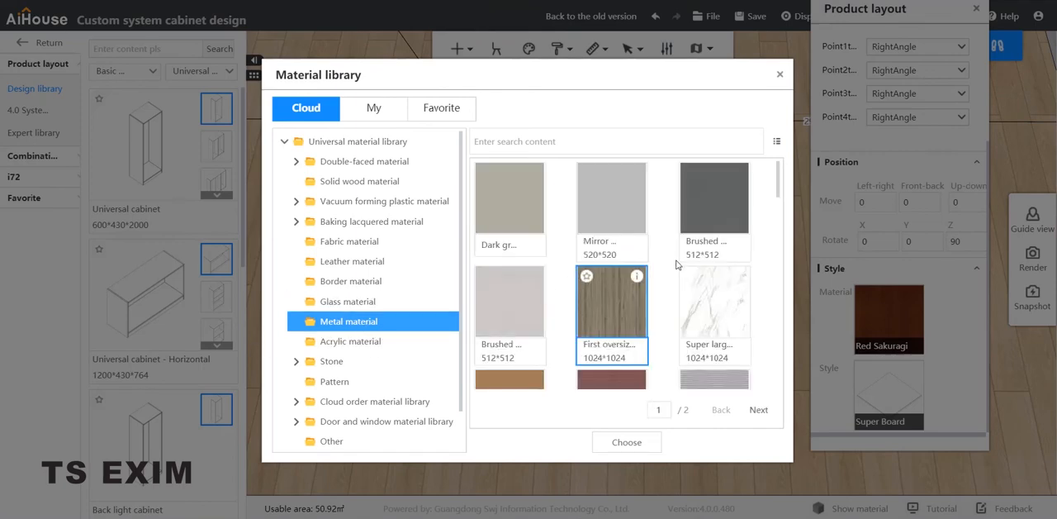
{"action": "scroll", "coordinate": [677, 264], "scroll_direction": "down", "scroll_amount": 5}
{"action": "scroll", "coordinate": [679, 262], "scroll_direction": "up", "scroll_amount": 2}
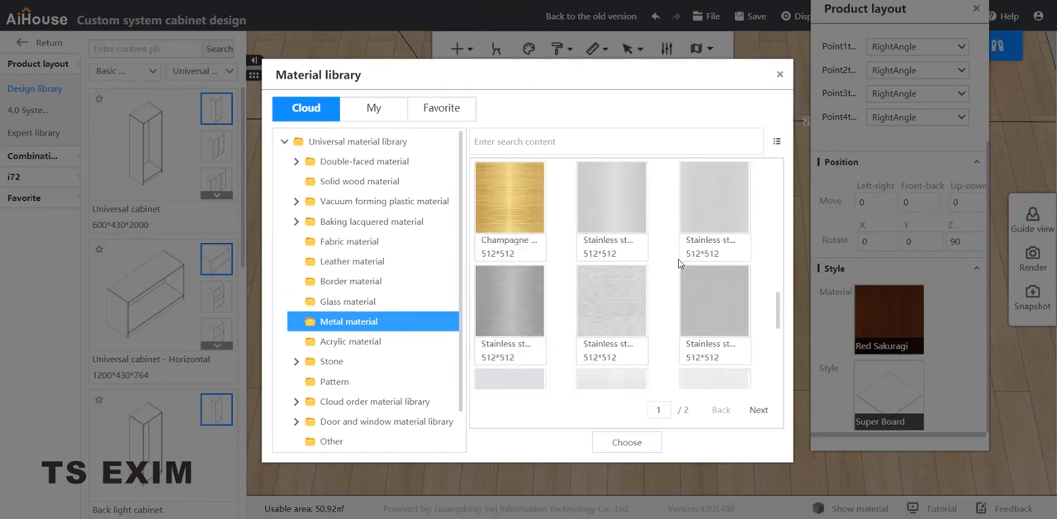
{"action": "left_click", "coordinate": [501, 216]}
{"action": "left_click", "coordinate": [636, 441]}
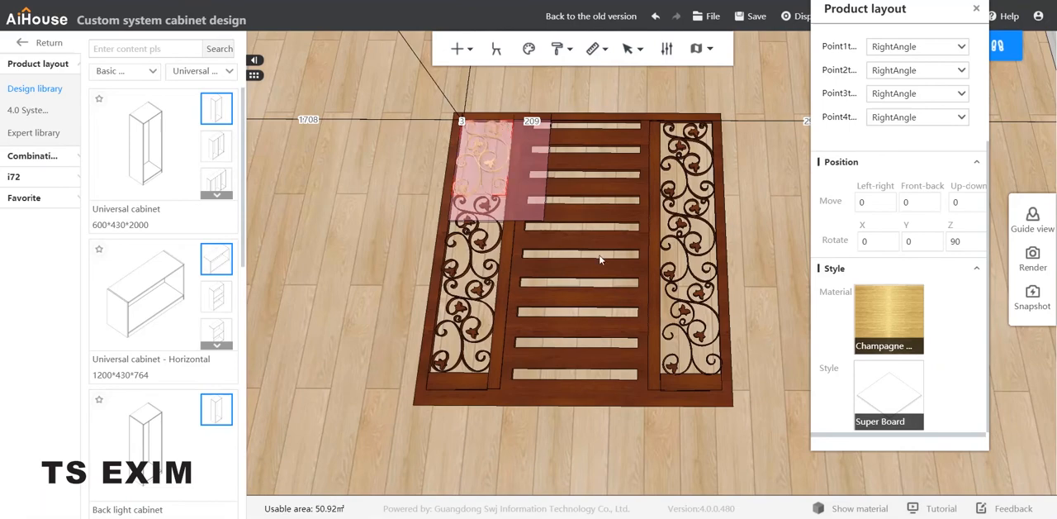
Step: Apply the same Champagne metal material to the remaining scroll ornaments in both openings together
{"action": "left_click", "coordinate": [484, 213]}
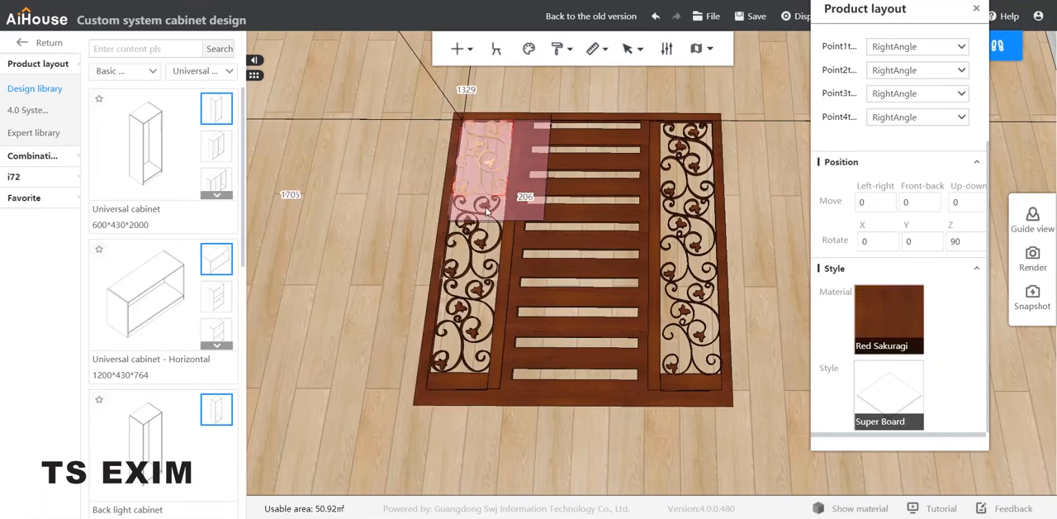
{"action": "left_click", "coordinate": [465, 315], "text": "ctrl"}
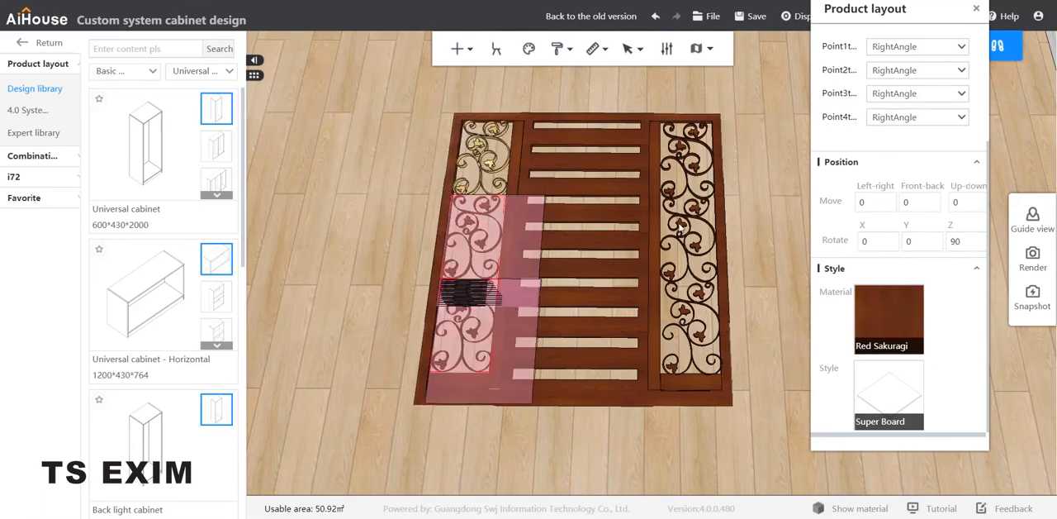
{"action": "left_click", "coordinate": [694, 150], "text": "ctrl"}
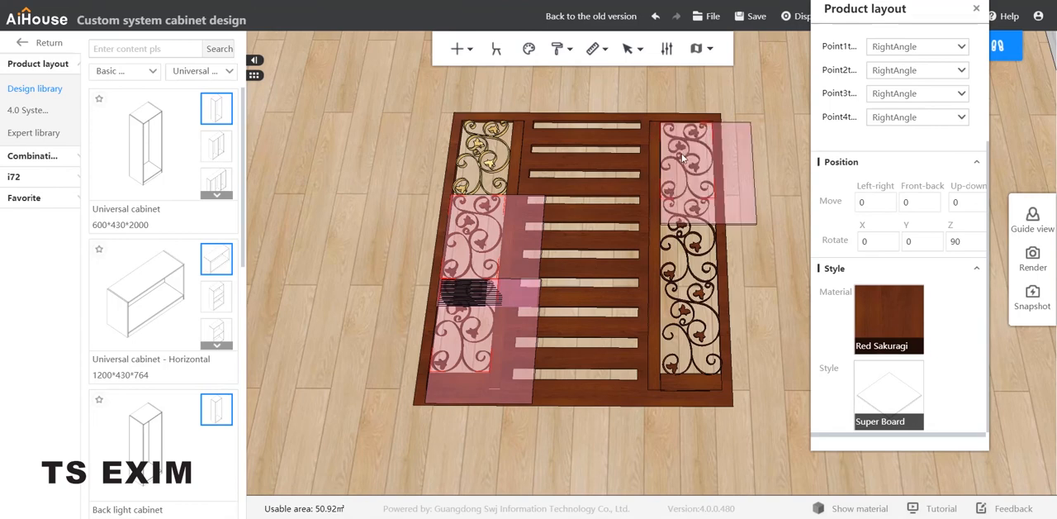
{"action": "left_click", "coordinate": [698, 262], "text": "ctrl"}
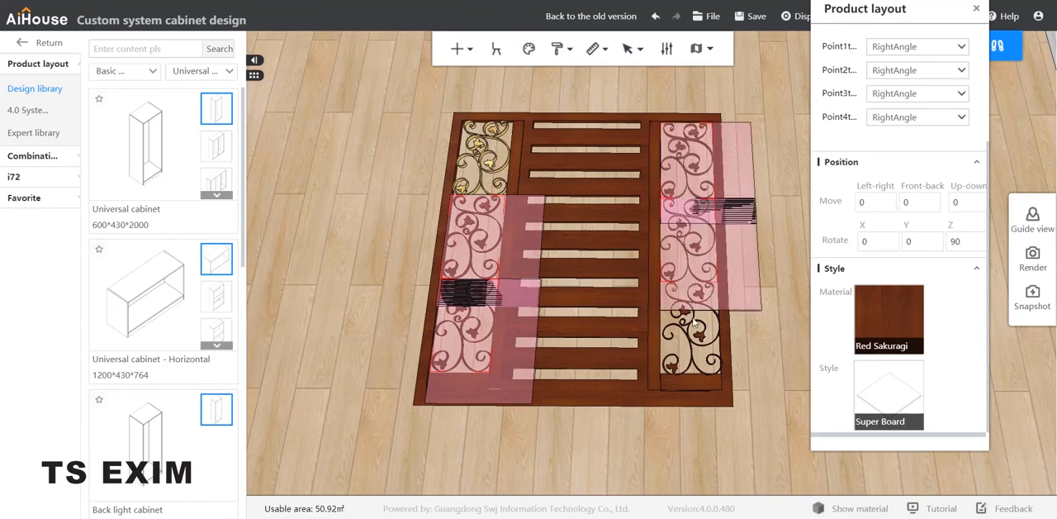
{"action": "left_click", "coordinate": [701, 337], "text": "ctrl"}
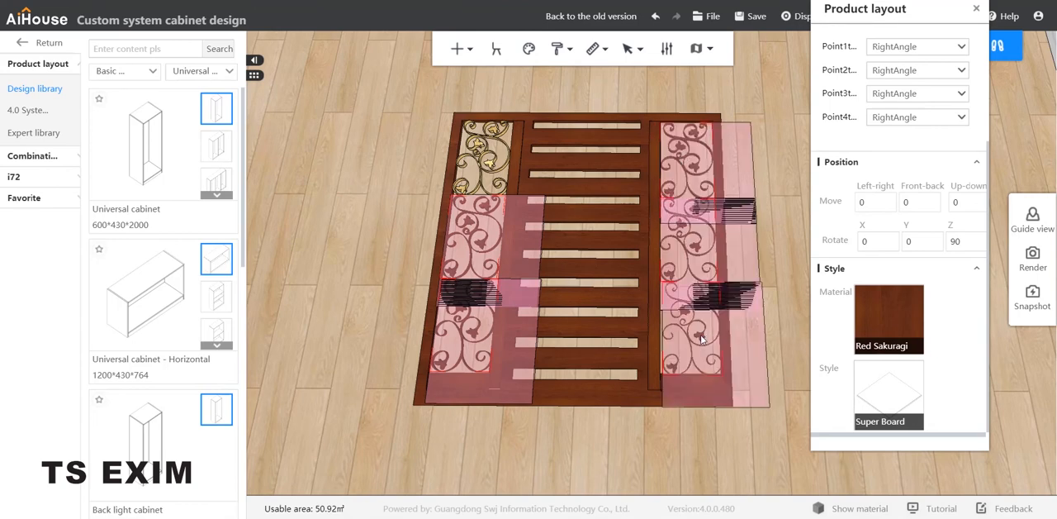
{"action": "left_click", "coordinate": [896, 319]}
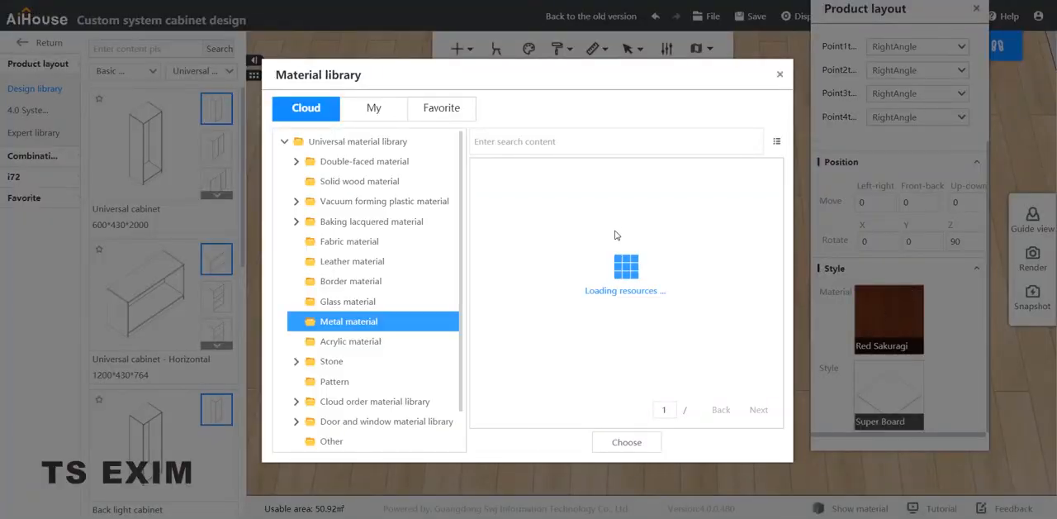
{"action": "scroll", "coordinate": [535, 323], "scroll_direction": "down", "scroll_amount": 5}
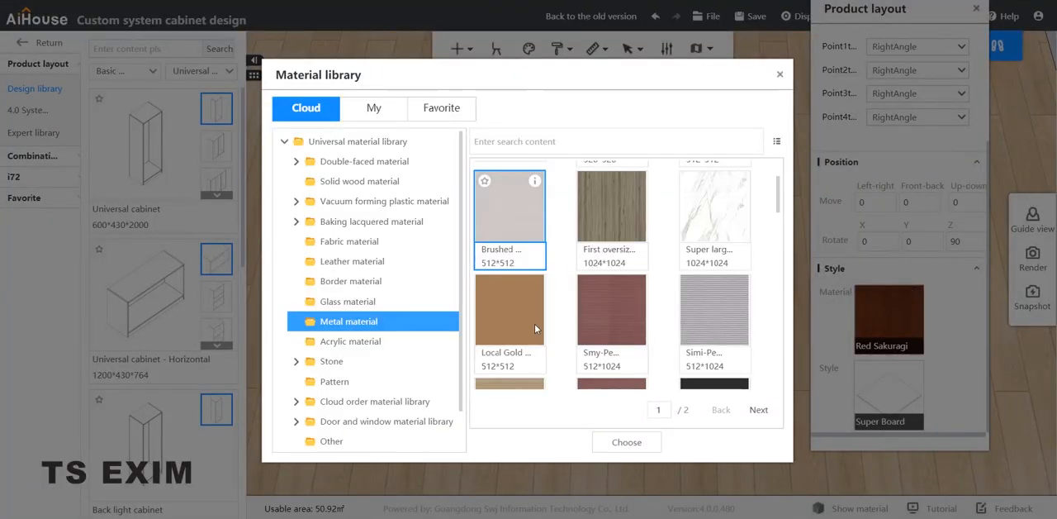
{"action": "scroll", "coordinate": [607, 248], "scroll_direction": "down", "scroll_amount": 5}
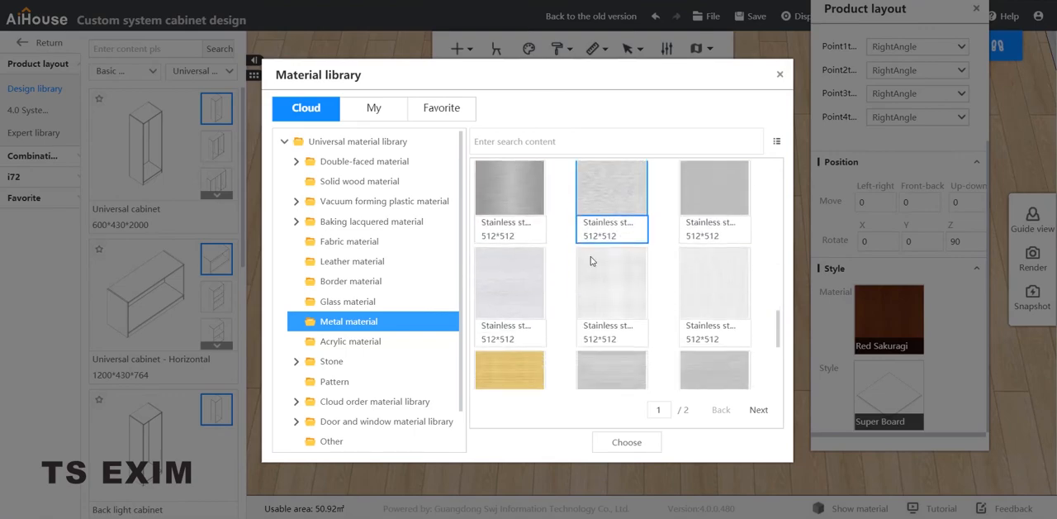
{"action": "scroll", "coordinate": [590, 256], "scroll_direction": "up", "scroll_amount": 2}
{"action": "left_click", "coordinate": [516, 307]}
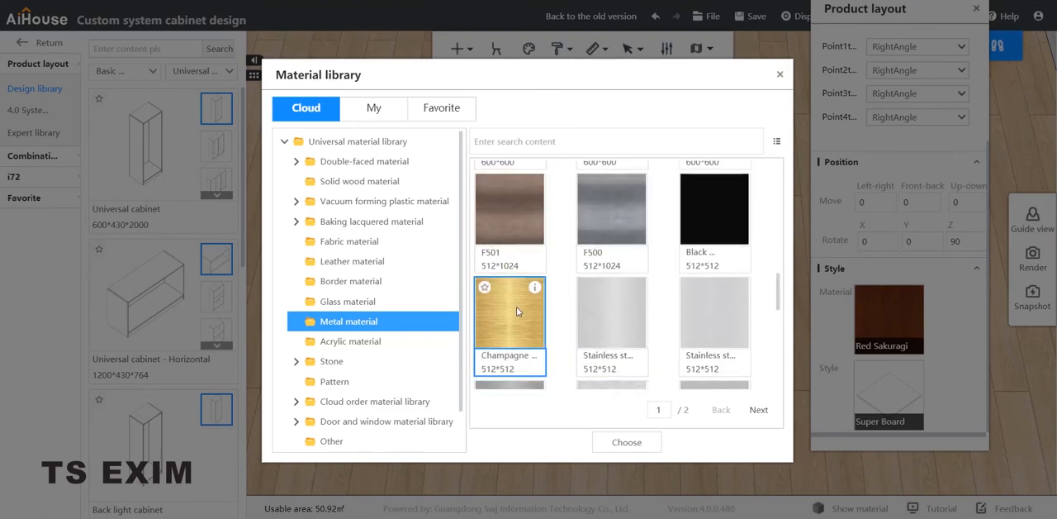
{"action": "left_click", "coordinate": [626, 443]}
{"action": "left_click", "coordinate": [763, 128]}
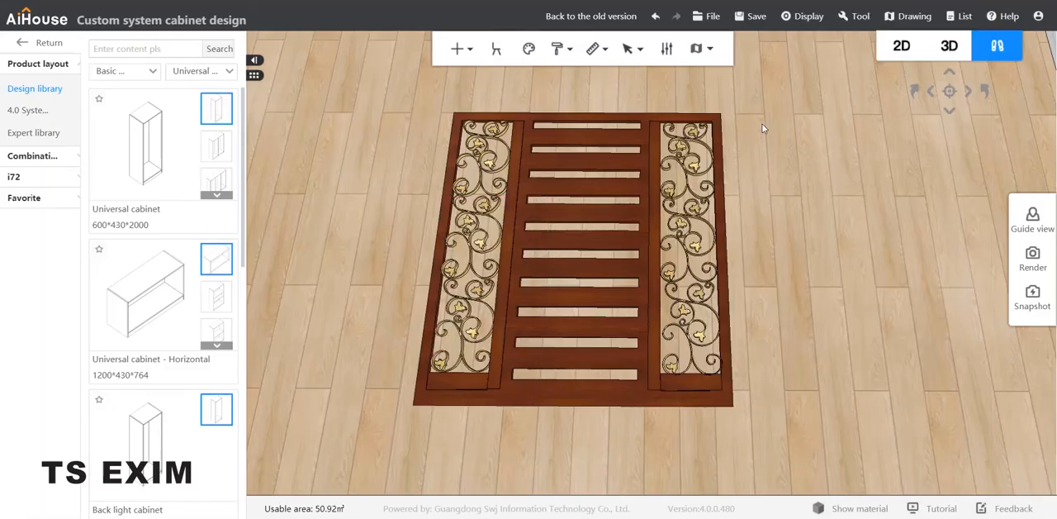
Step: Change the main slatted gate board's material to Black aluminum from the metal materials
{"action": "left_click", "coordinate": [613, 121]}
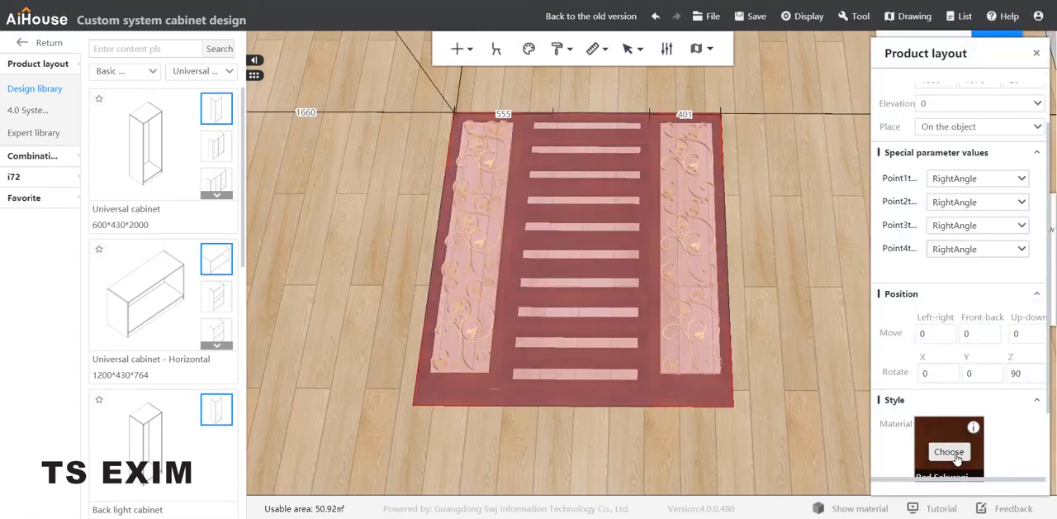
{"action": "left_click", "coordinate": [950, 453]}
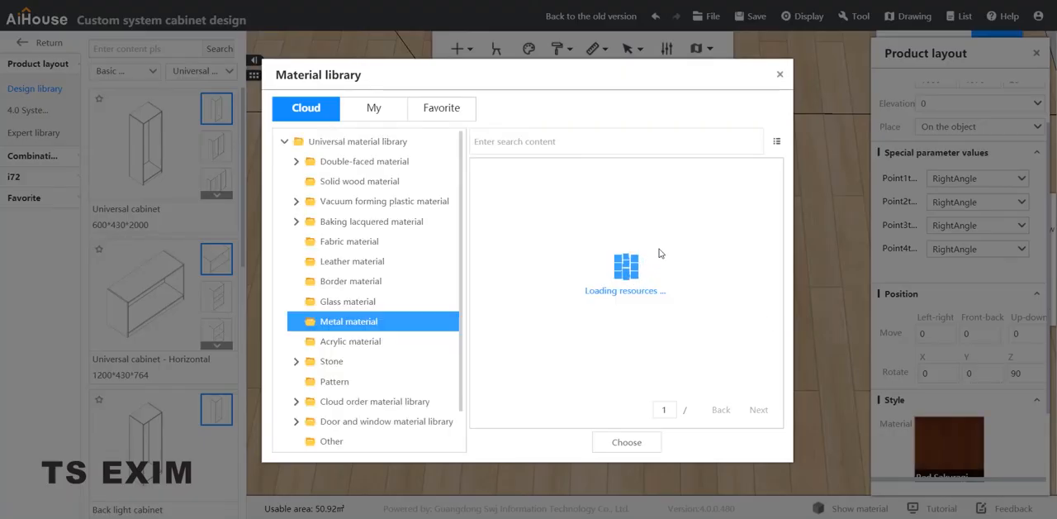
{"action": "scroll", "coordinate": [706, 247], "scroll_direction": "down", "scroll_amount": 3}
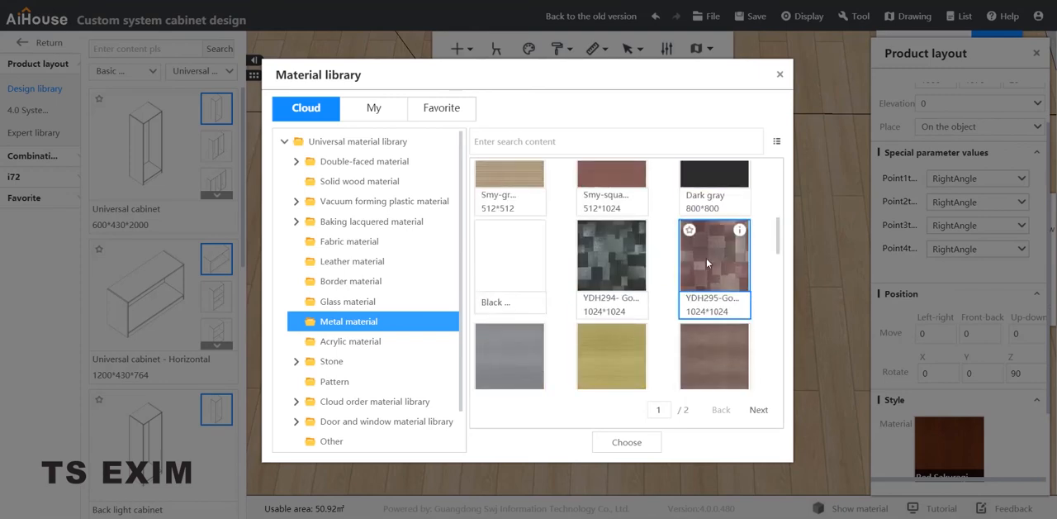
{"action": "scroll", "coordinate": [712, 258], "scroll_direction": "up", "scroll_amount": 2}
{"action": "scroll", "coordinate": [722, 264], "scroll_direction": "down", "scroll_amount": 6}
{"action": "scroll", "coordinate": [722, 264], "scroll_direction": "up", "scroll_amount": 4}
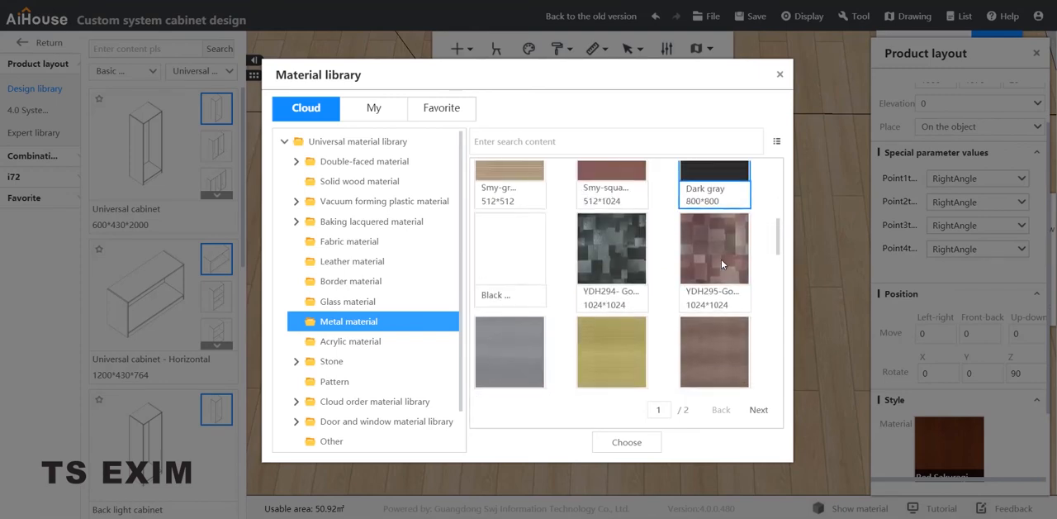
{"action": "scroll", "coordinate": [722, 262], "scroll_direction": "up", "scroll_amount": 2}
{"action": "mouse_move", "coordinate": [720, 261]}
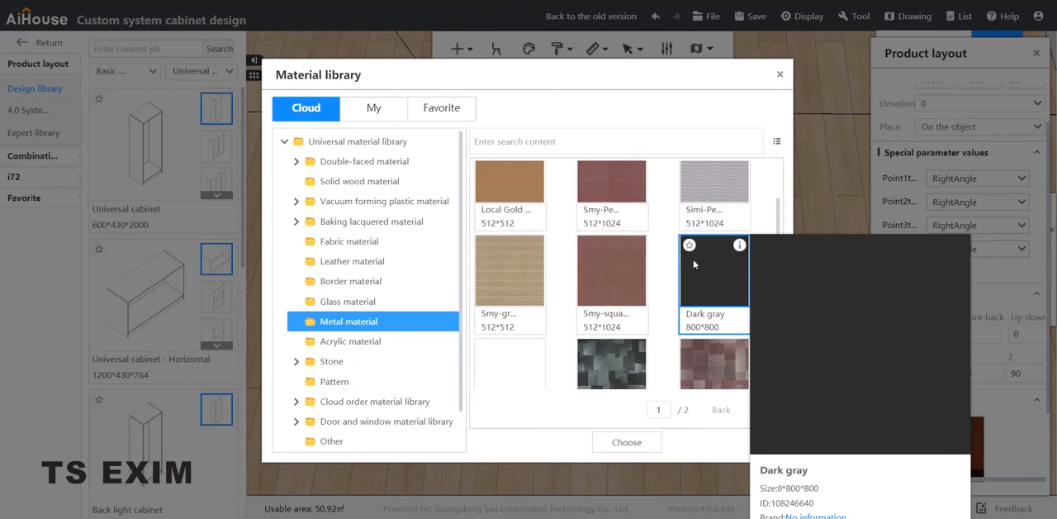
{"action": "scroll", "coordinate": [694, 264], "scroll_direction": "down", "scroll_amount": 3}
{"action": "mouse_move", "coordinate": [736, 310]}
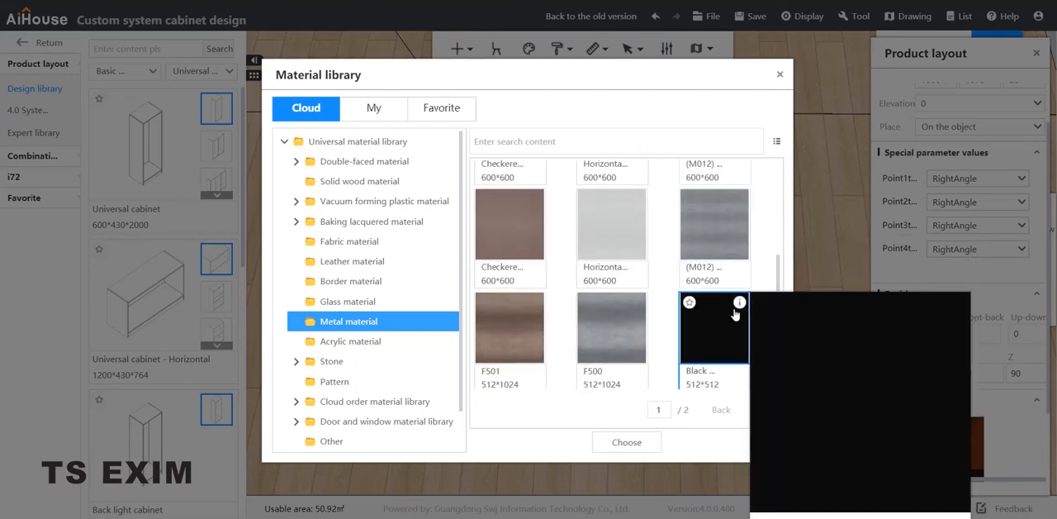
{"action": "scroll", "coordinate": [731, 311], "scroll_direction": "down", "scroll_amount": 3}
{"action": "scroll", "coordinate": [728, 310], "scroll_direction": "up", "scroll_amount": 3}
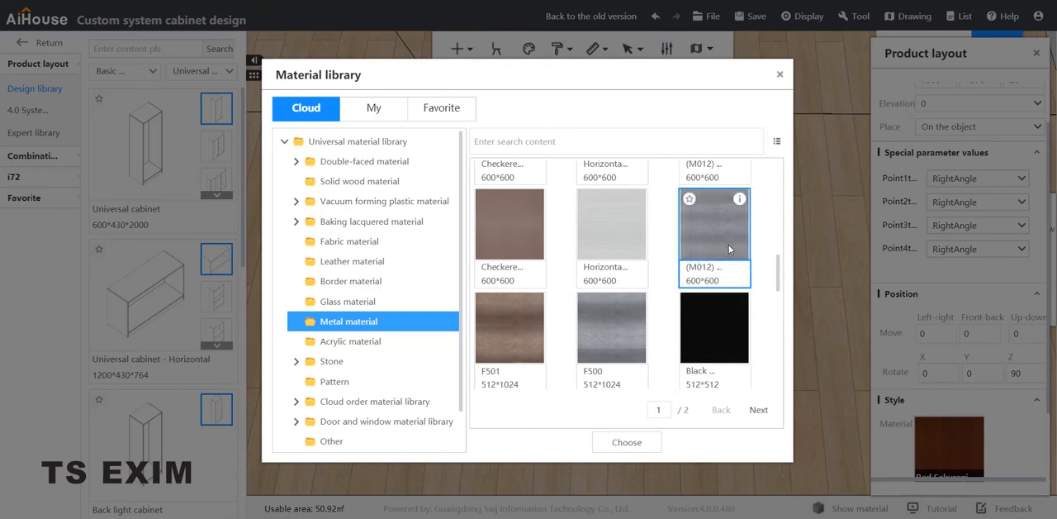
{"action": "scroll", "coordinate": [729, 246], "scroll_direction": "down", "scroll_amount": 2}
{"action": "left_click", "coordinate": [725, 206]}
{"action": "mouse_move", "coordinate": [737, 188]}
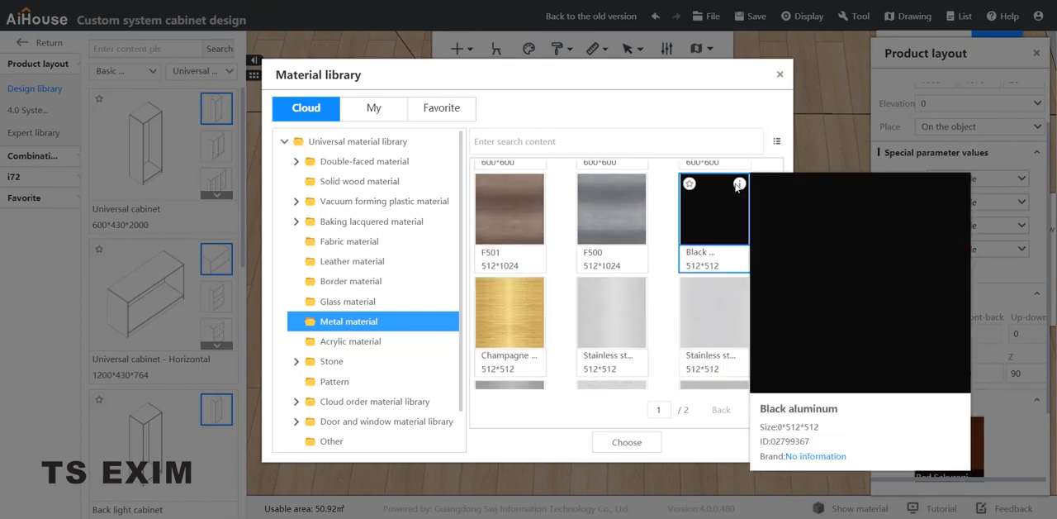
{"action": "left_click", "coordinate": [626, 443]}
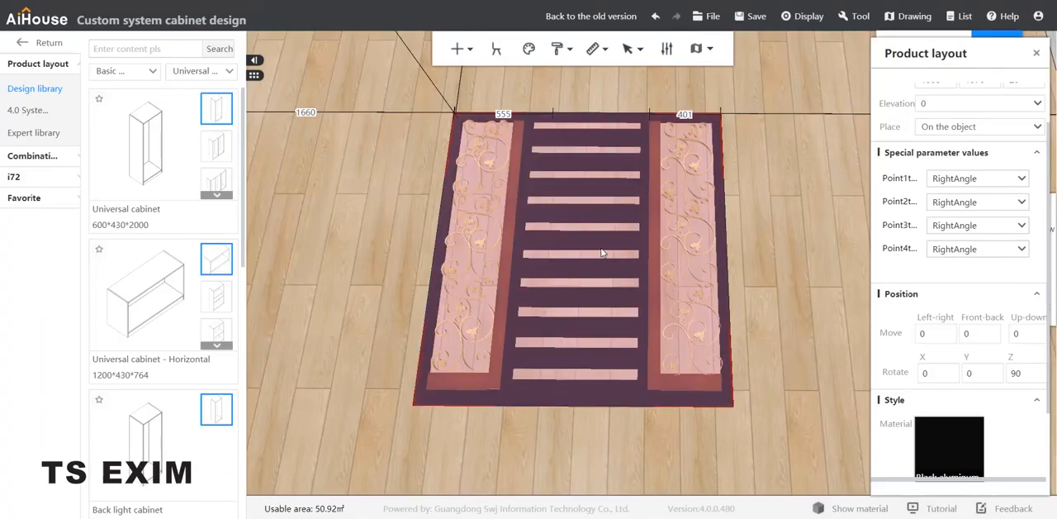
Step: Copy the black aluminum finish onto the remaining red wood boards around both scroll openings with the format painter
{"action": "right_click", "coordinate": [618, 143]}
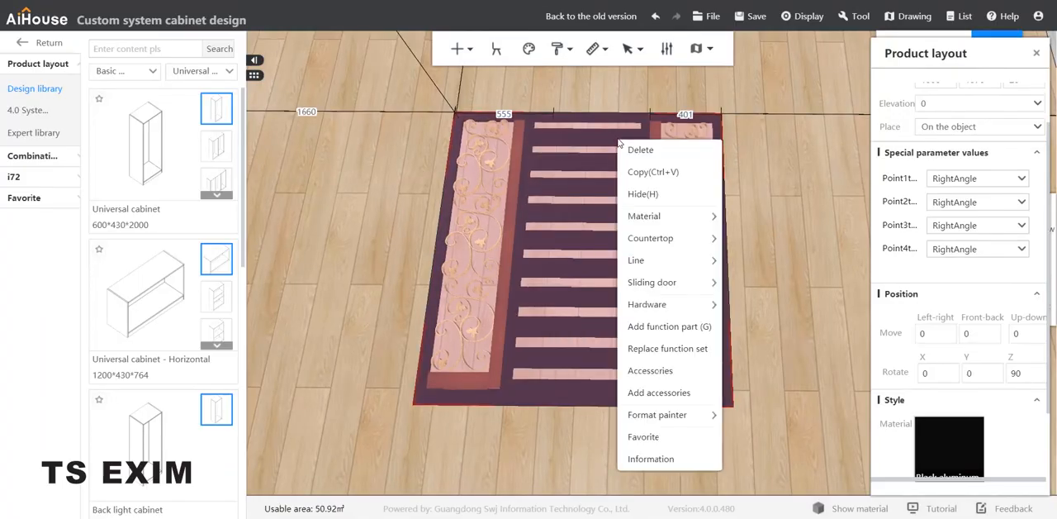
{"action": "mouse_move", "coordinate": [687, 420]}
{"action": "left_click", "coordinate": [761, 415]}
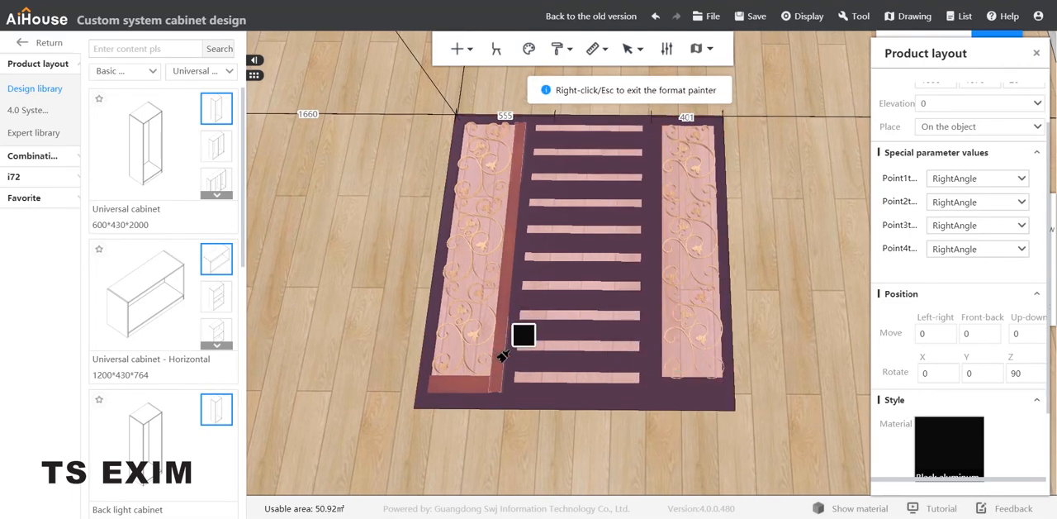
{"action": "right_click", "coordinate": [746, 225]}
{"action": "left_click", "coordinate": [816, 190]}
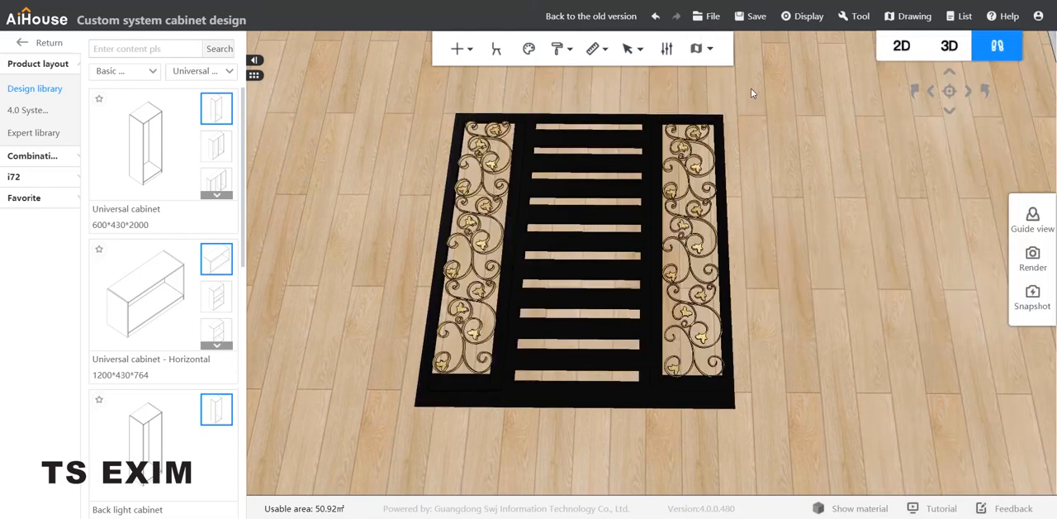
Step: Group all the gate's boards and ornaments into one combination and name it "grill door"
{"action": "left_click_drag", "start_coordinate": [752, 93], "coordinate": [366, 435]}
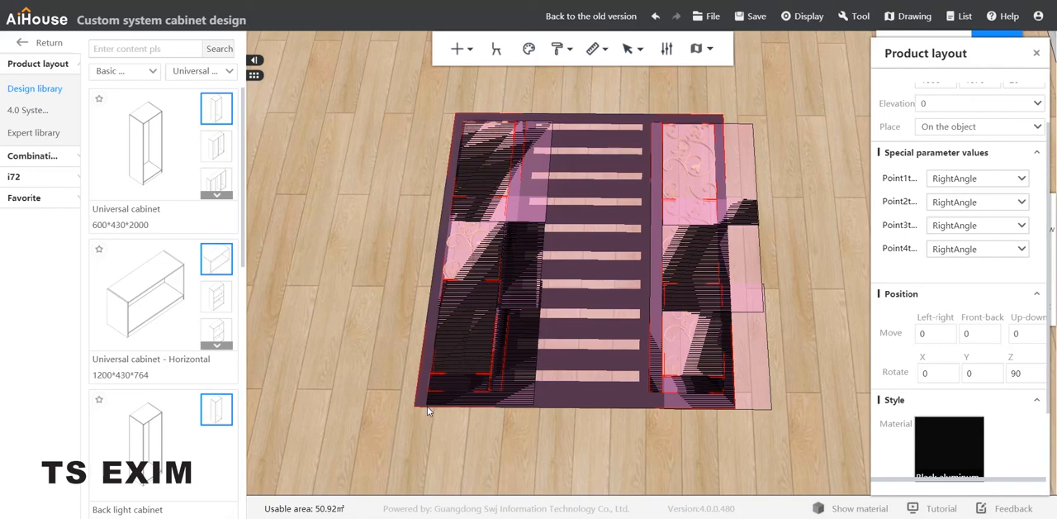
{"action": "key", "text": "ctrl+g"}
{"action": "right_click_drag", "start_coordinate": [642, 272], "coordinate": [651, 276]}
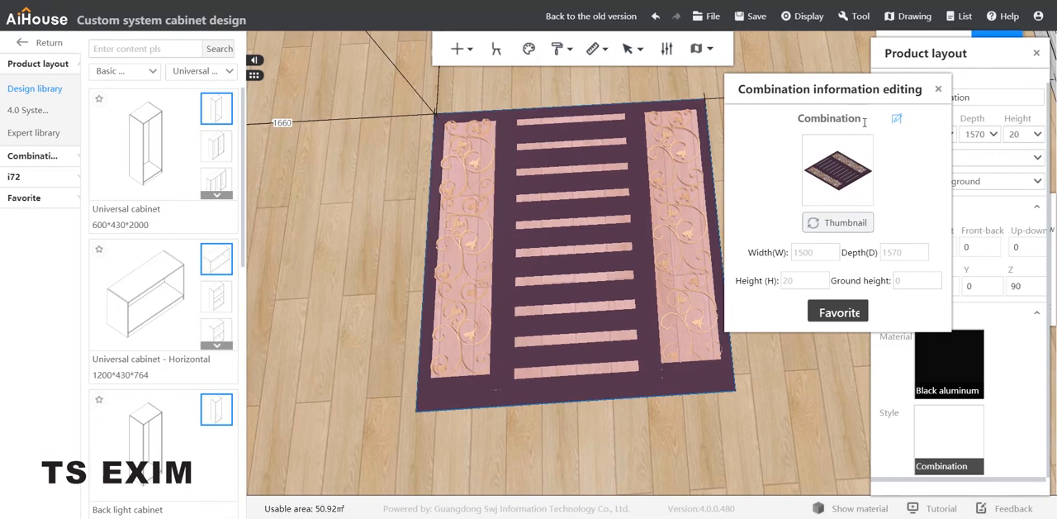
{"action": "left_click_drag", "start_coordinate": [864, 118], "coordinate": [799, 116]}
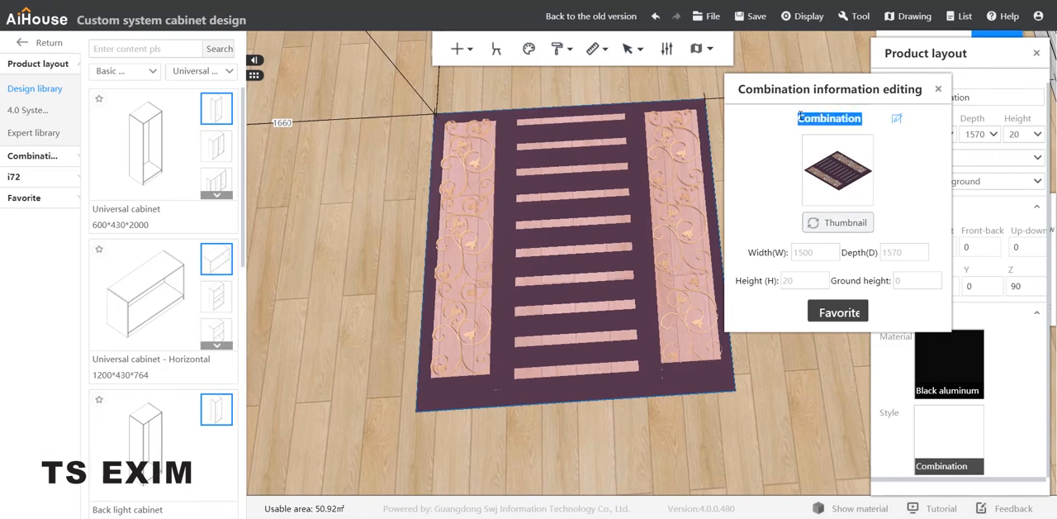
{"action": "type", "text": "gr"}
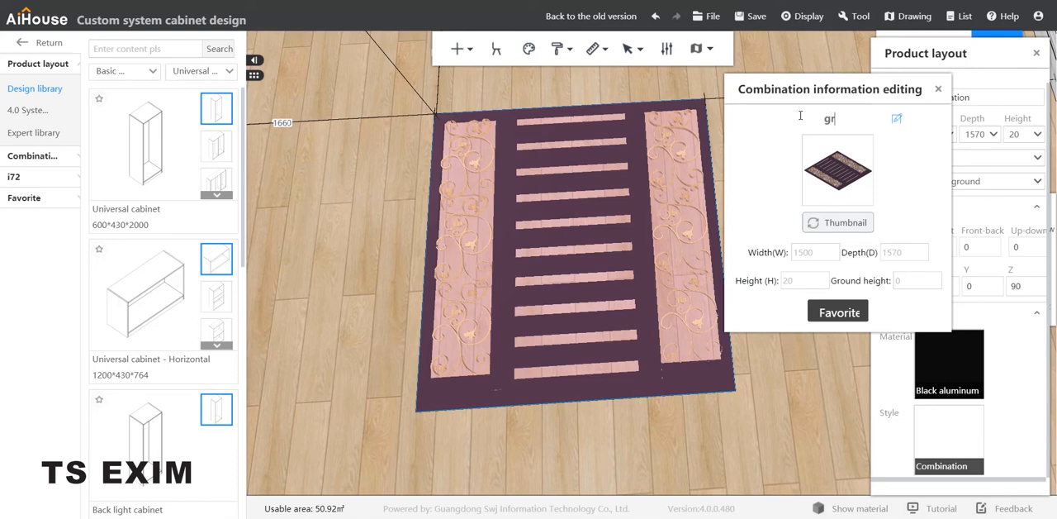
{"action": "type", "text": "ill door"}
Step: Save the grill door combination to the gatedoor favorites category and open the favorites library
{"action": "left_click", "coordinate": [851, 309]}
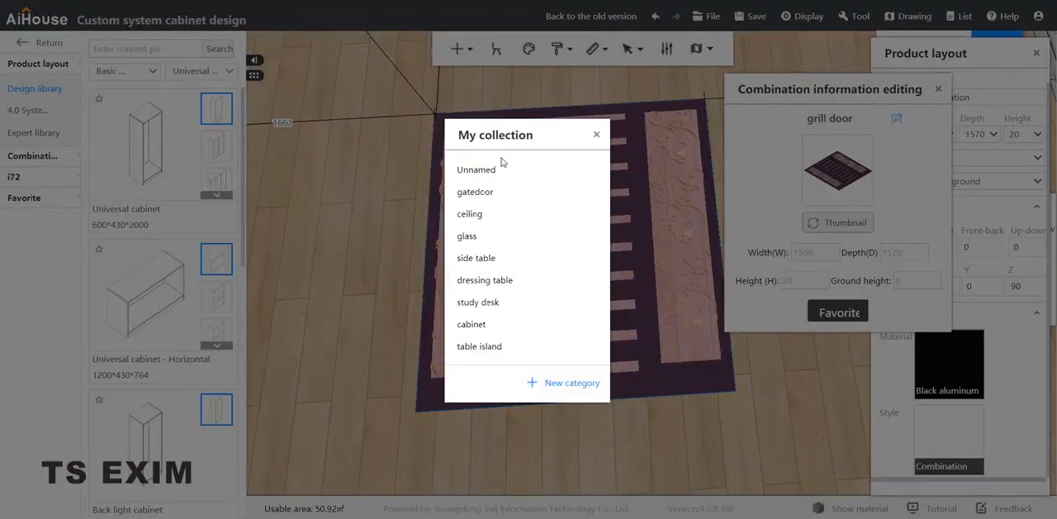
{"action": "mouse_move", "coordinate": [504, 193]}
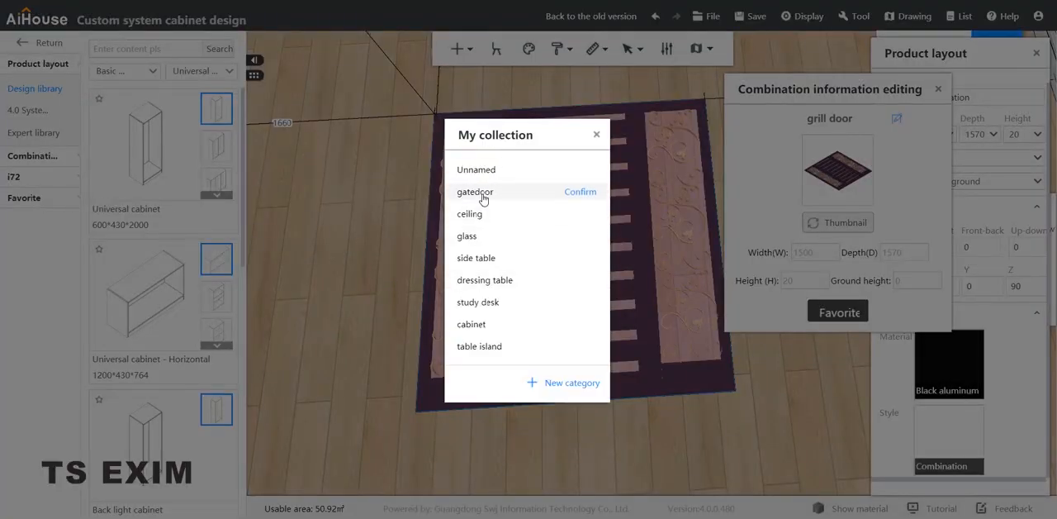
{"action": "left_click", "coordinate": [581, 191]}
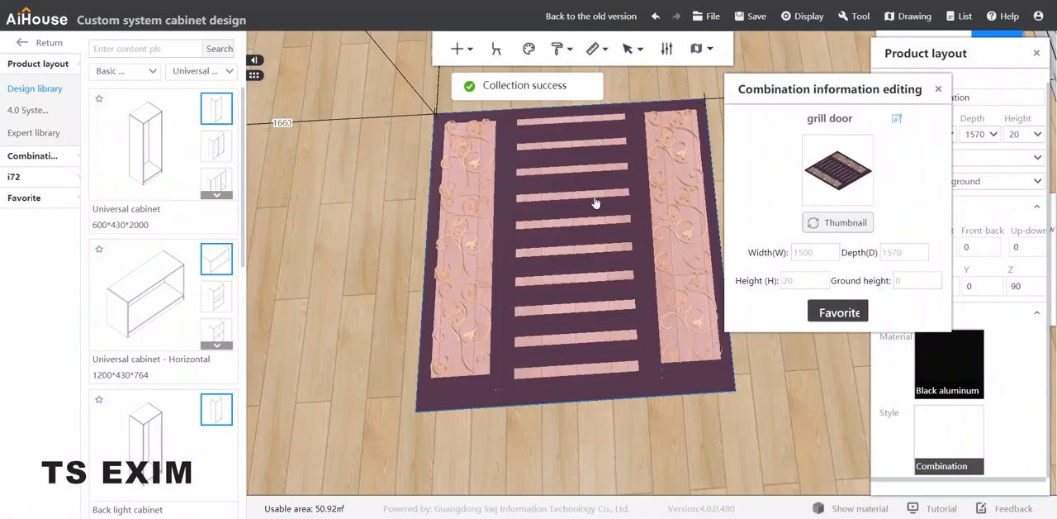
{"action": "left_click", "coordinate": [29, 200]}
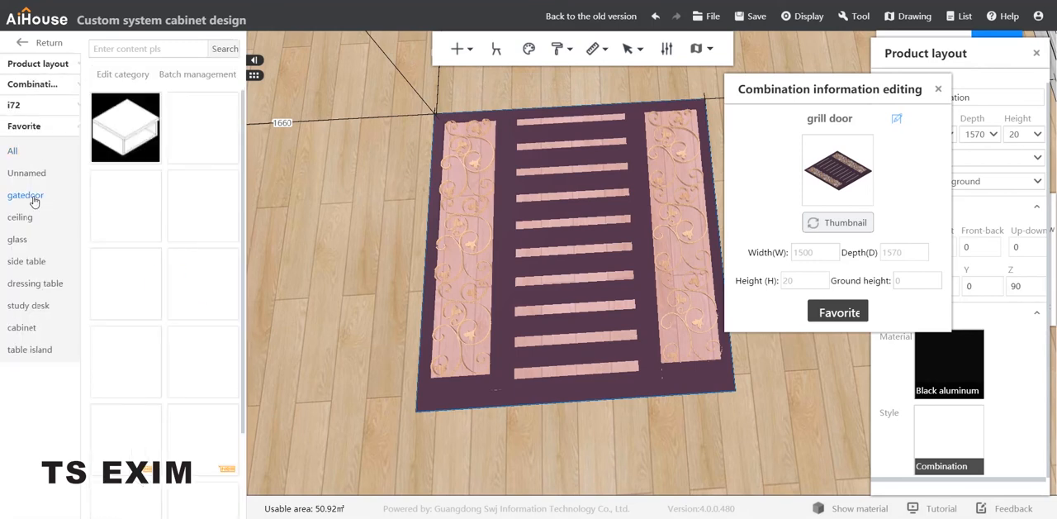
Step: Show the saved models in the gatedoor favorites category and close the combination information editor
{"action": "left_click", "coordinate": [33, 201]}
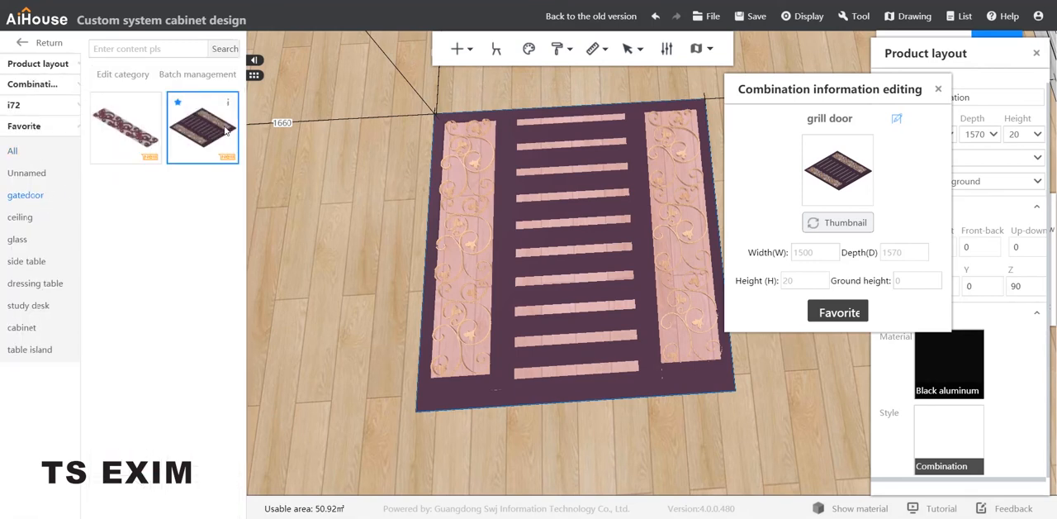
{"action": "left_click", "coordinate": [940, 92]}
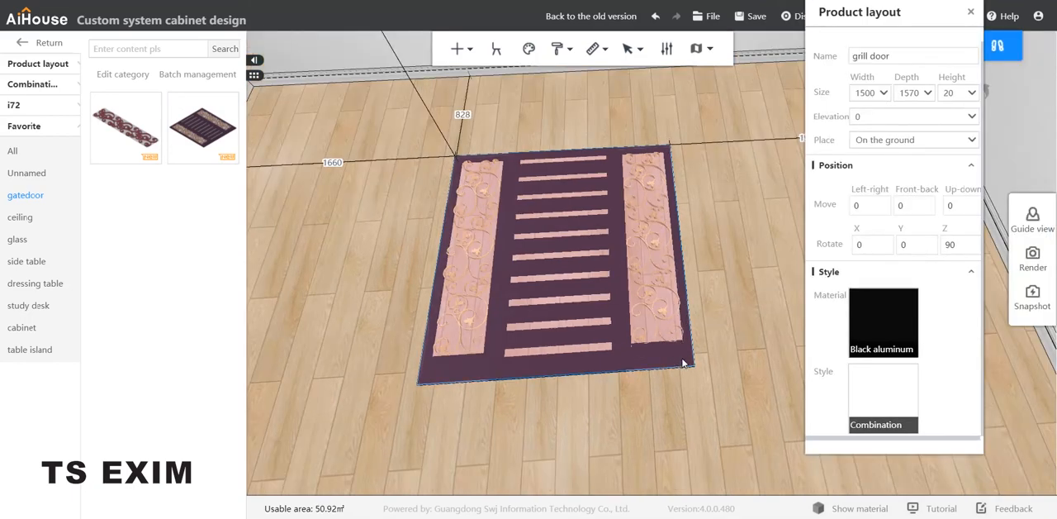
Step: Try to rotate only the main slatted board by 90 degrees about X, and undo the rotation
{"action": "left_click", "coordinate": [684, 363]}
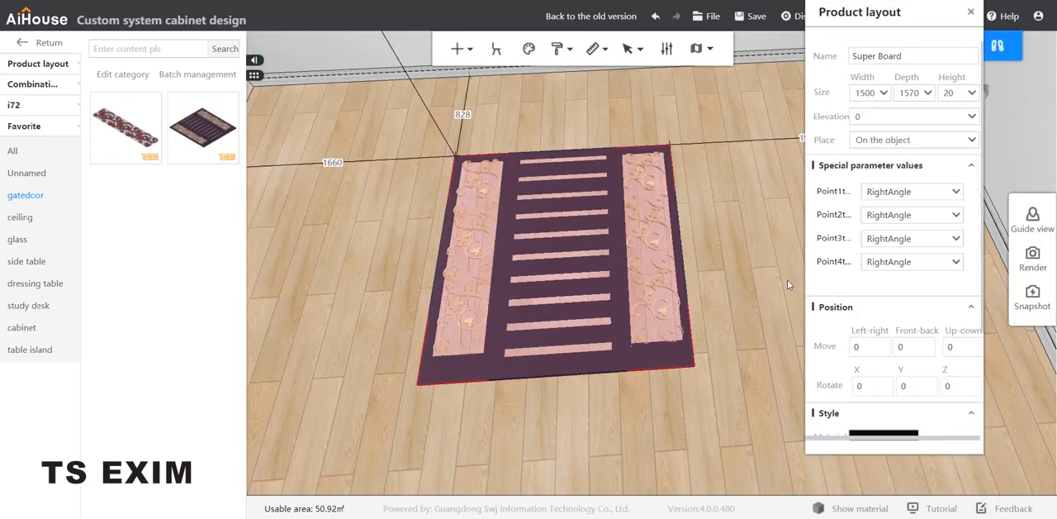
{"action": "left_click", "coordinate": [871, 386]}
{"action": "key", "text": "Return"}
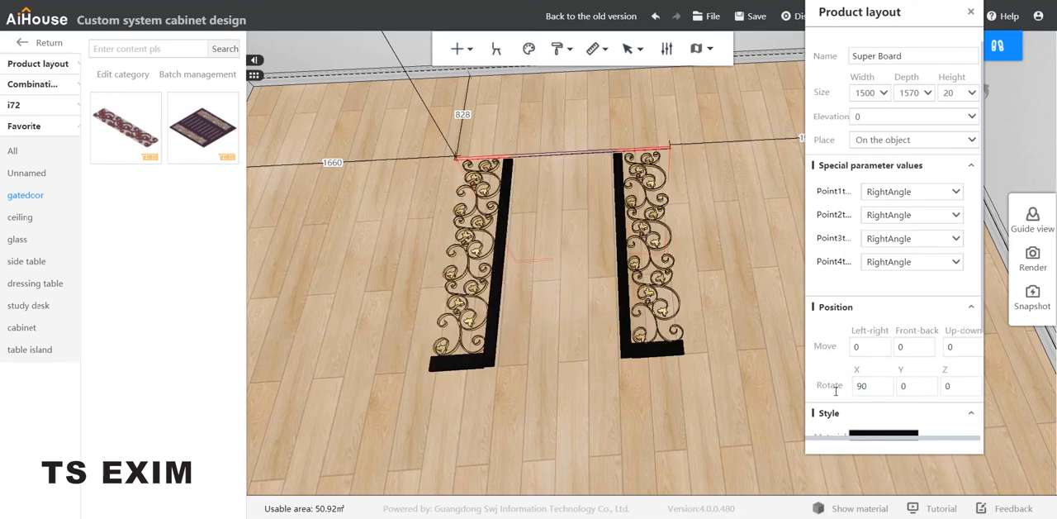
{"action": "key", "text": "ctrl+z"}
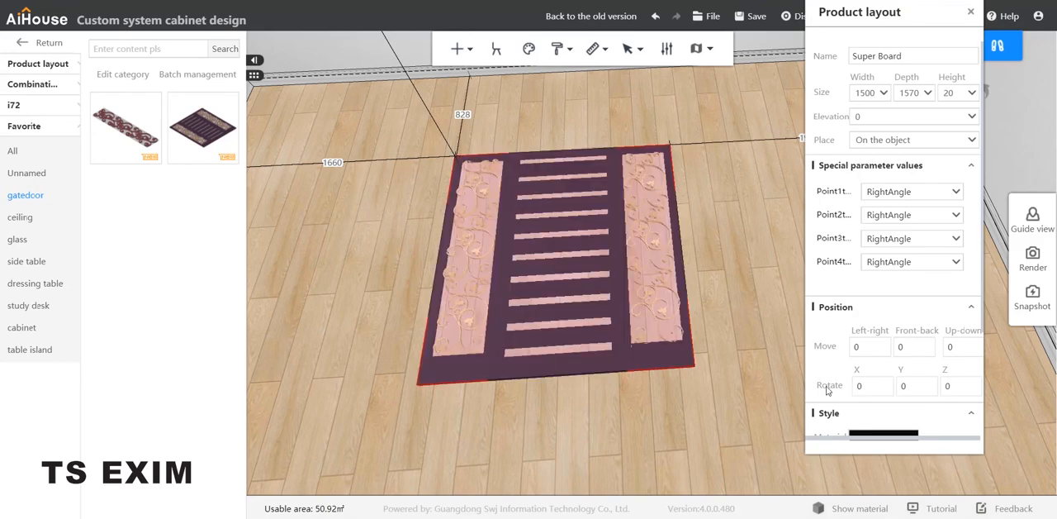
Step: Stand the whole grill door combination upright by setting its X rotation to 90
{"action": "left_click", "coordinate": [594, 360]}
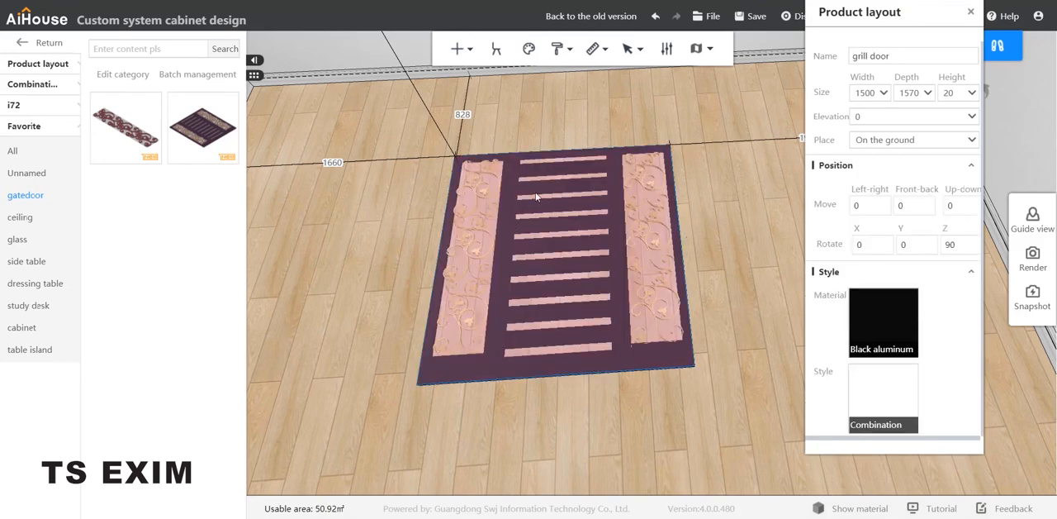
{"action": "left_click", "coordinate": [876, 244]}
{"action": "key", "text": "Return"}
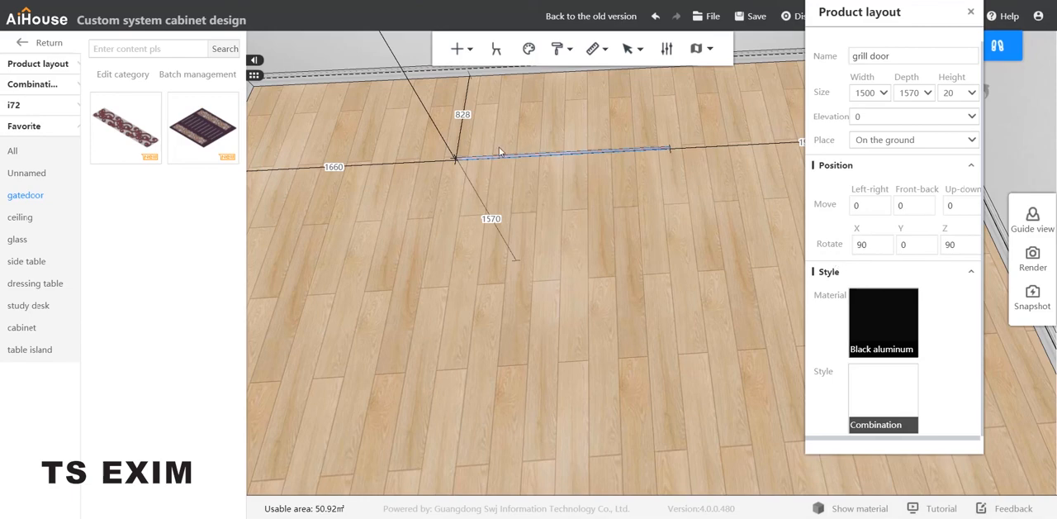
Step: Raise the grill door above the floor by setting its distance to the ceiling to 1200, and deselect it
{"action": "left_click_drag", "start_coordinate": [491, 133], "coordinate": [467, 43]}
{"action": "left_click", "coordinate": [416, 89]}
{"action": "left_click_drag", "start_coordinate": [425, 90], "coordinate": [379, 84]}
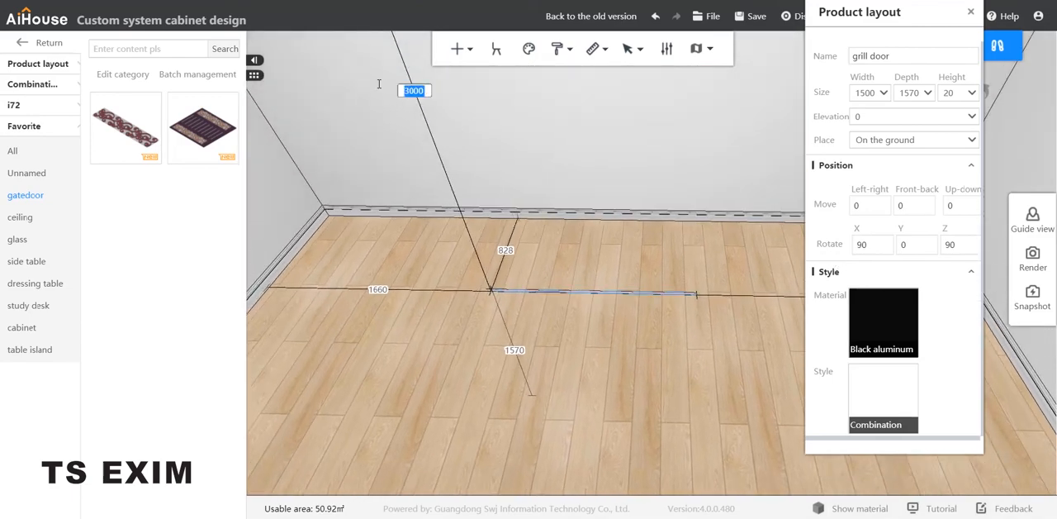
{"action": "type", "text": "1200"}
{"action": "key", "text": "Return"}
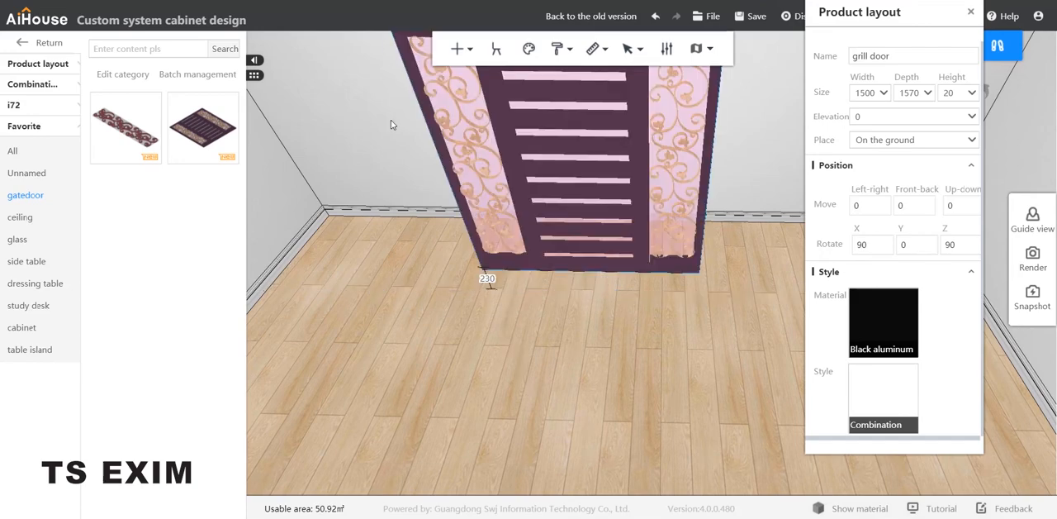
{"action": "left_click_drag", "start_coordinate": [425, 330], "coordinate": [459, 277]}
{"action": "right_click_drag", "start_coordinate": [459, 263], "coordinate": [502, 198]}
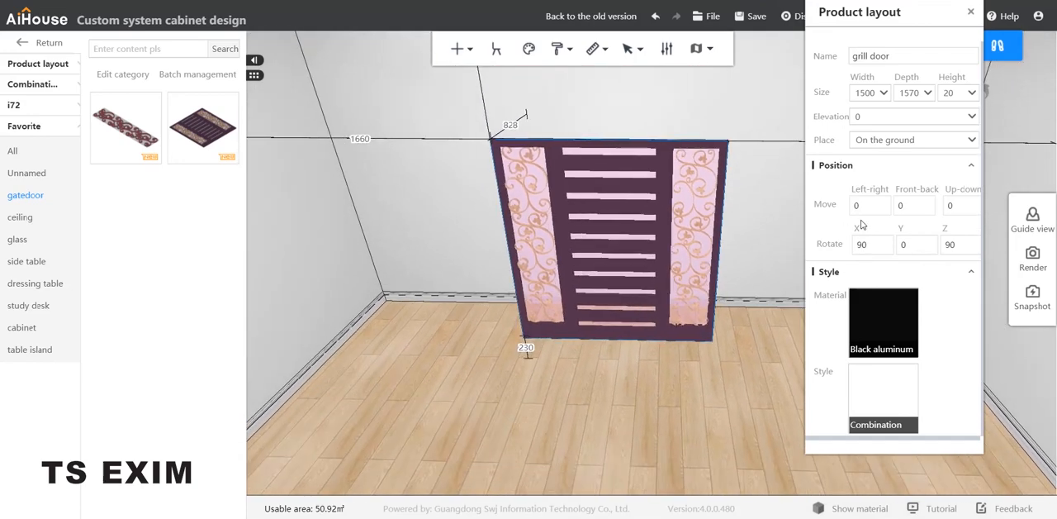
{"action": "left_click", "coordinate": [754, 219]}
{"action": "left_click_drag", "start_coordinate": [754, 220], "coordinate": [770, 238]}
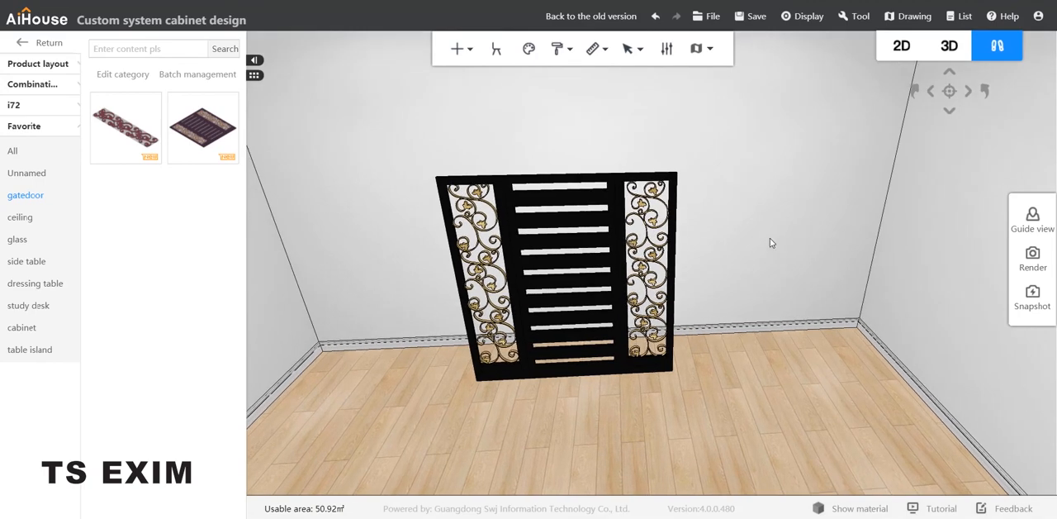